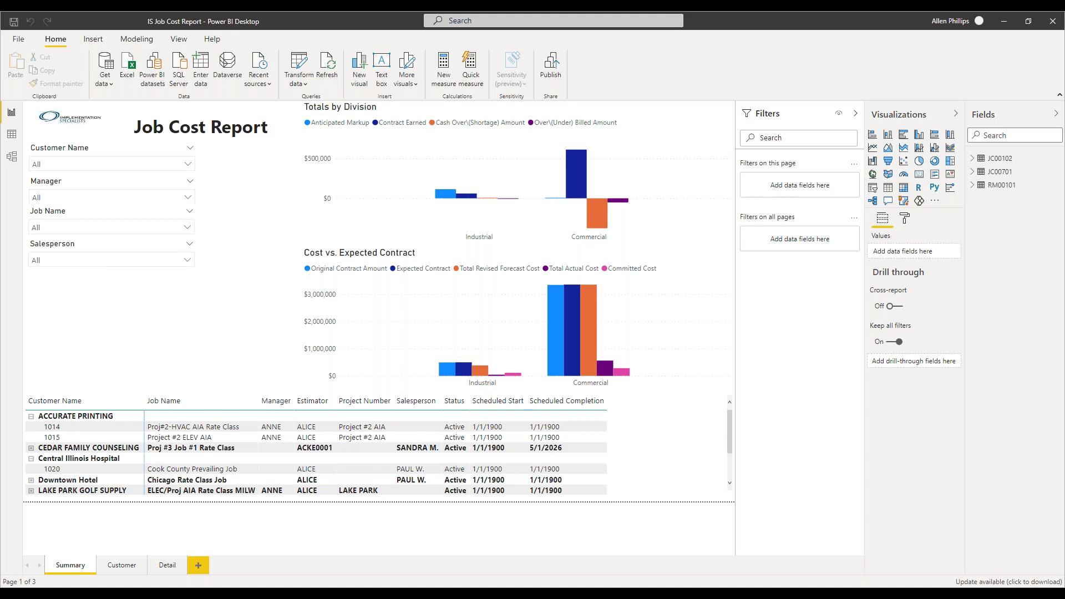
Step: Open the JC00102 table's query for editing, review the data source settings, and return to the report
right_click(998, 161)
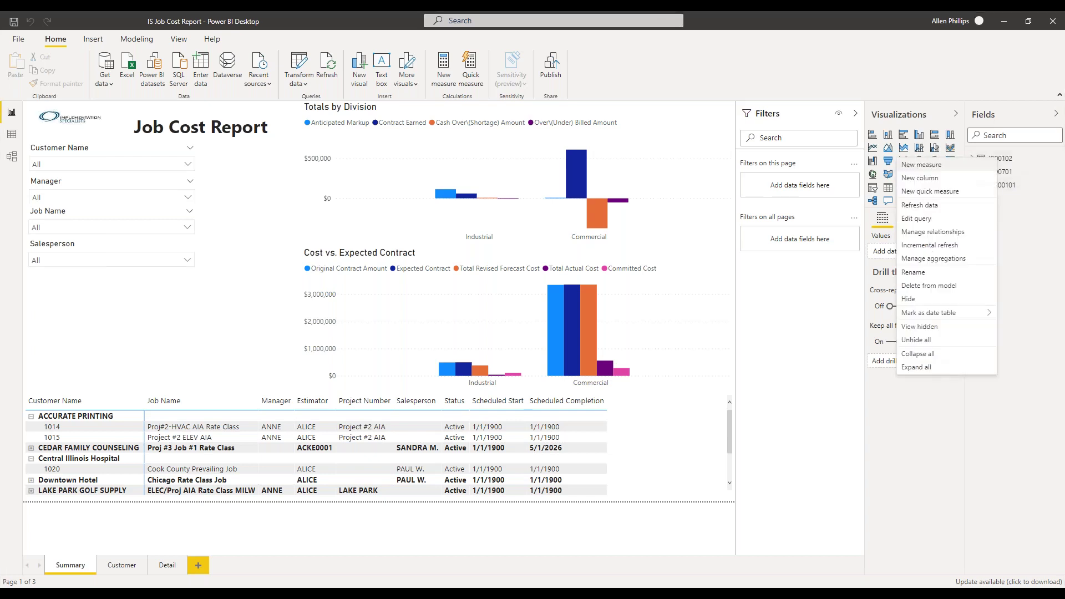
click(919, 219)
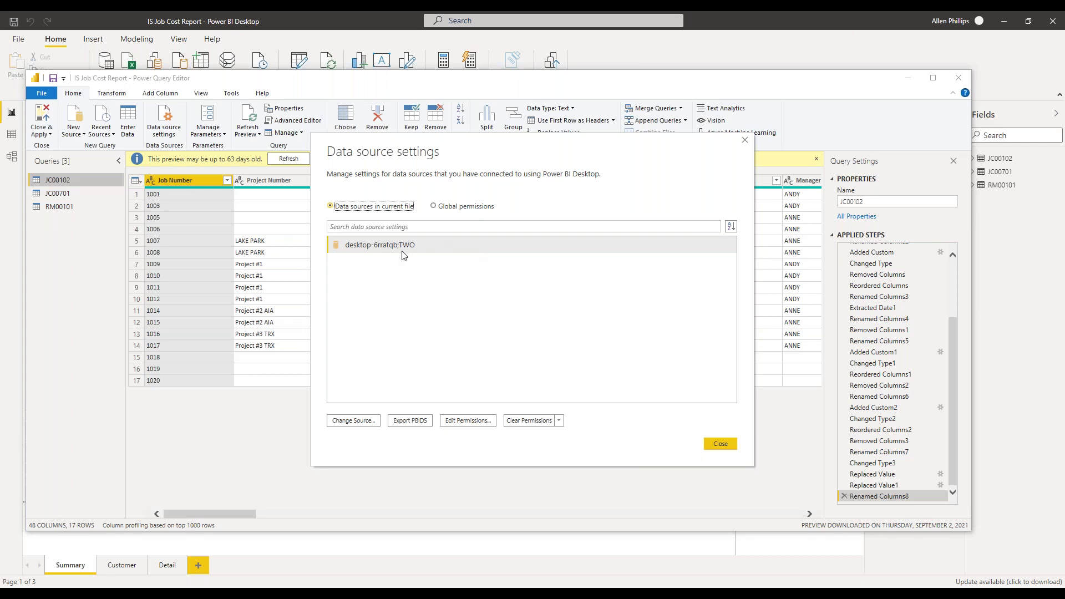
click(745, 141)
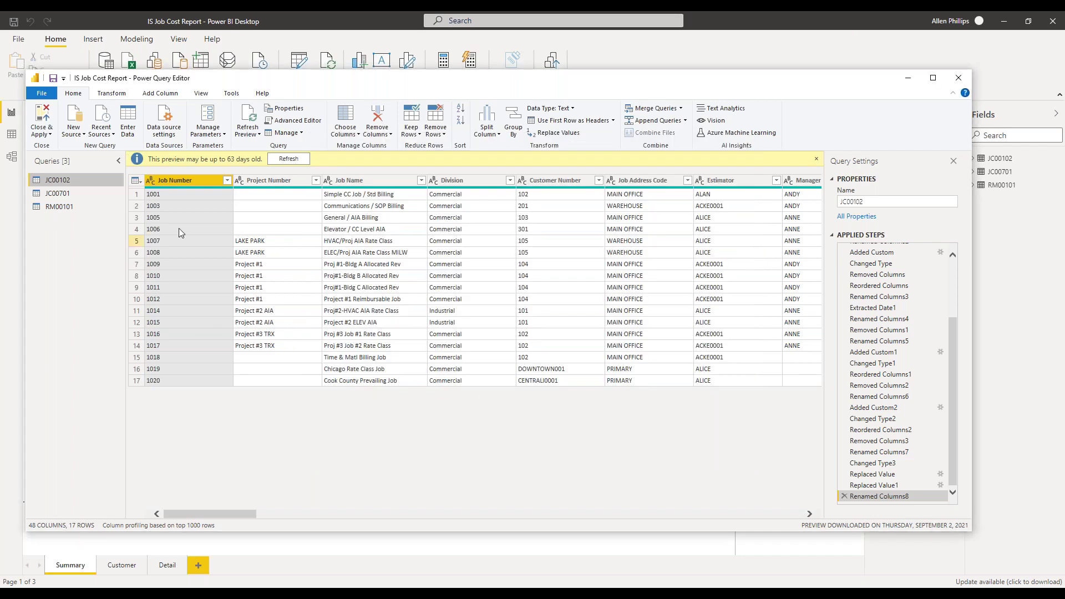
click(11, 114)
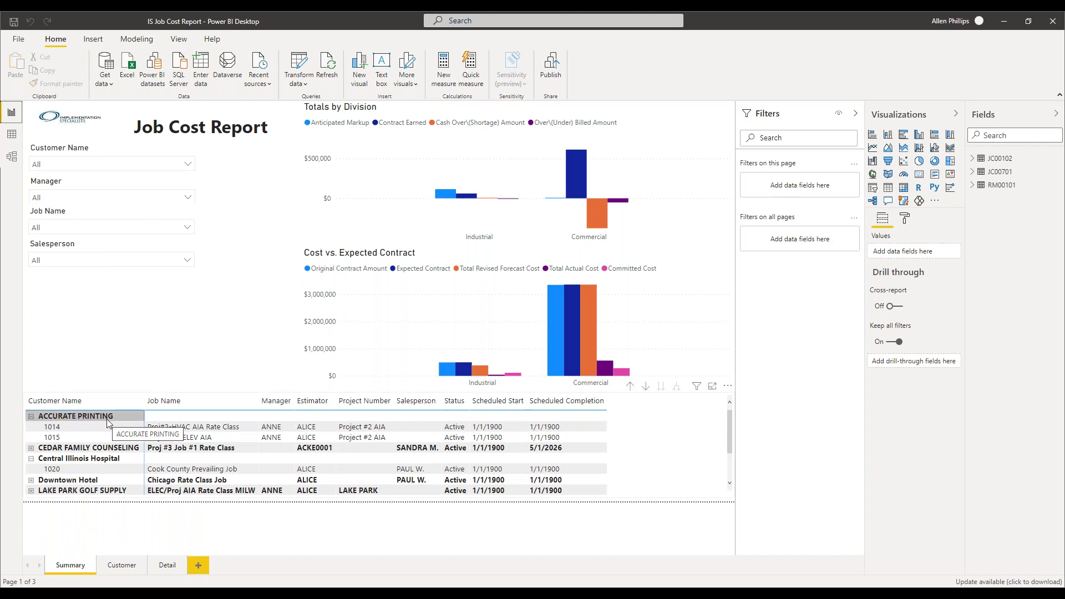
Step: View the Customer and Detail report pages, and return to the Summary page
click(118, 566)
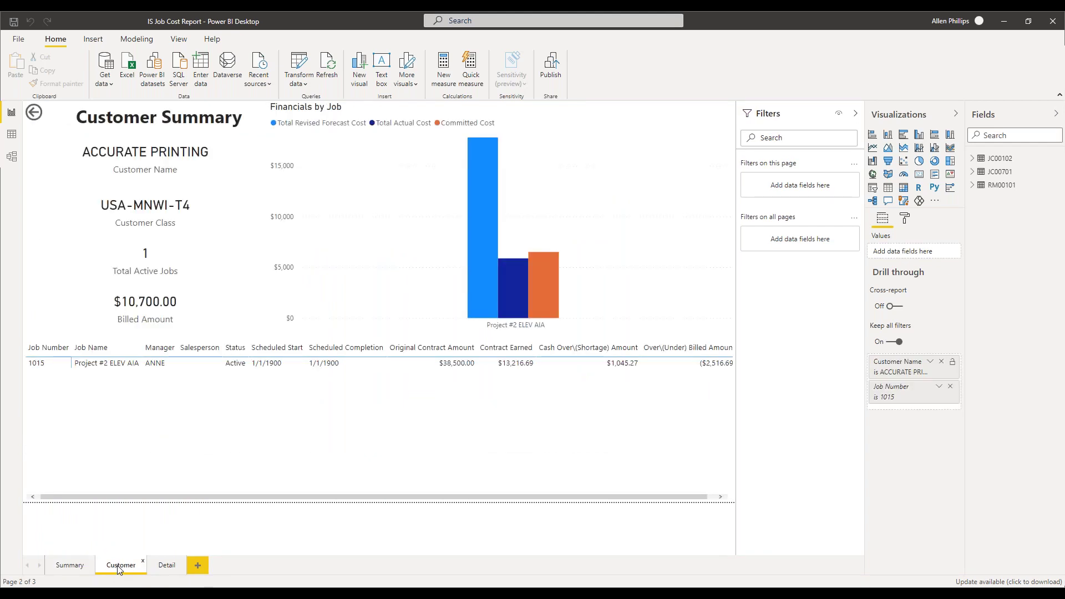
click(166, 566)
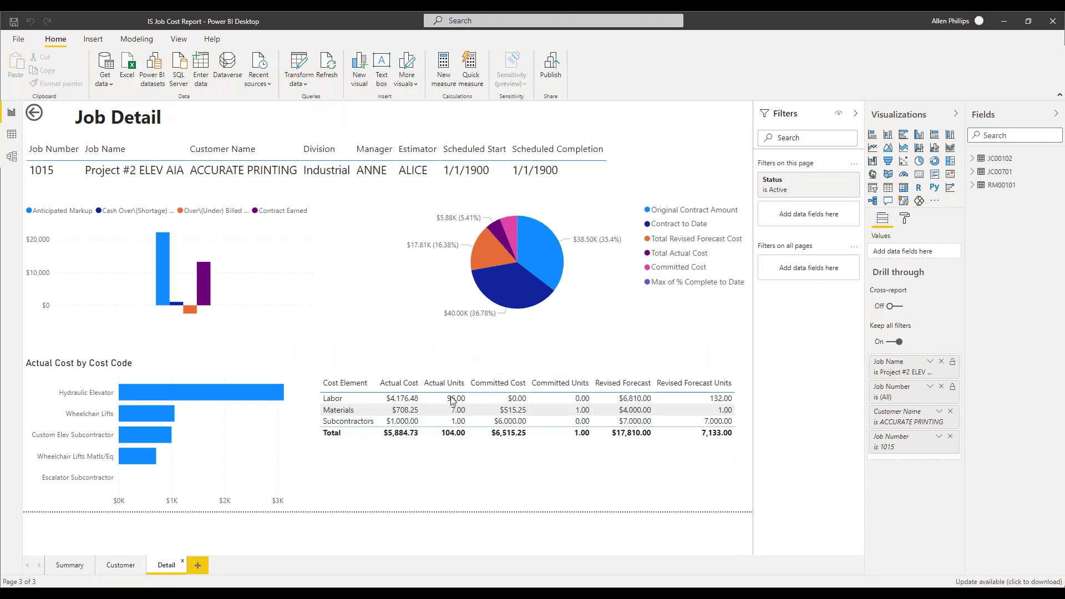
click(77, 567)
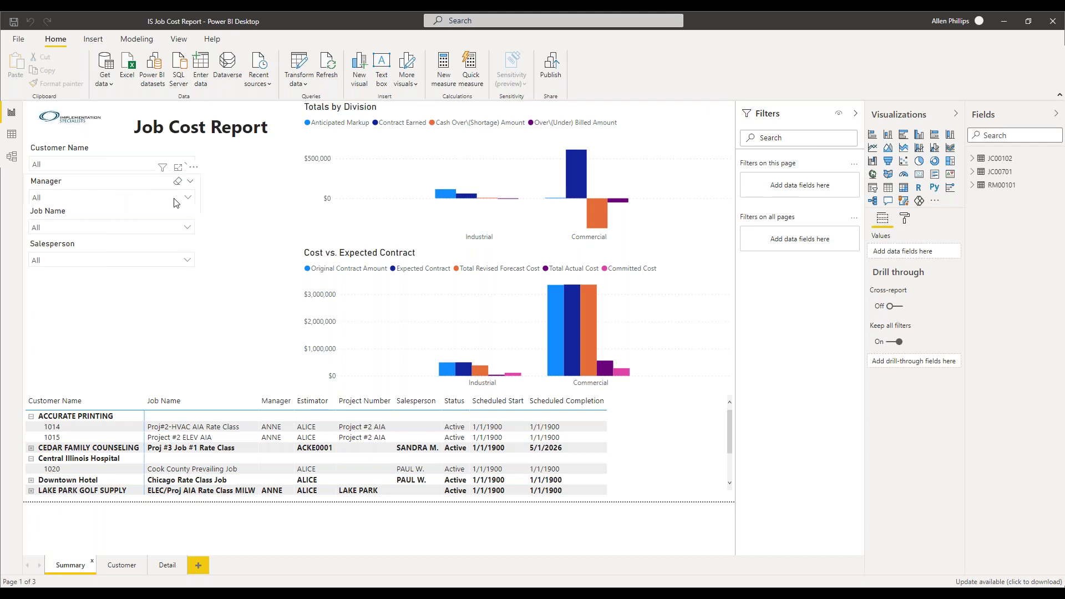
Step: Filter the Summary page to the last listed manager and view the job names available for that manager
click(190, 200)
click(38, 231)
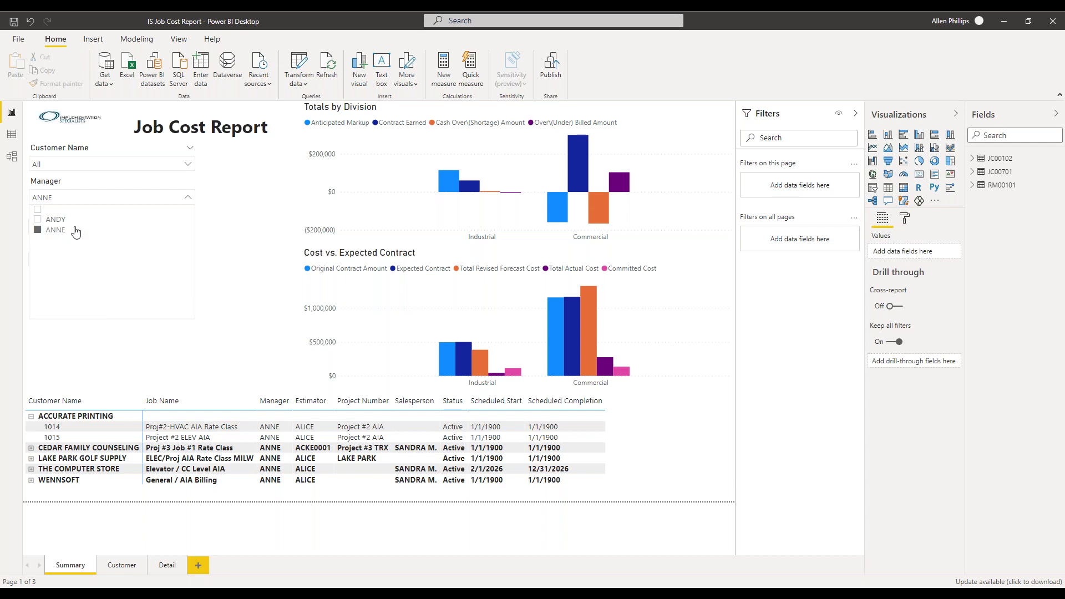
click(231, 217)
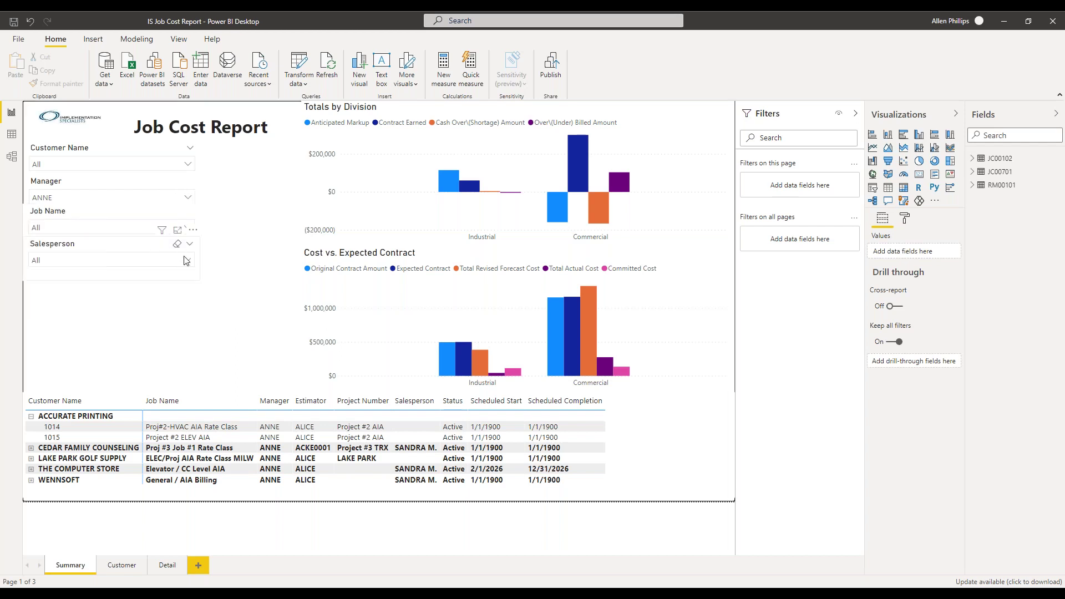
click(189, 229)
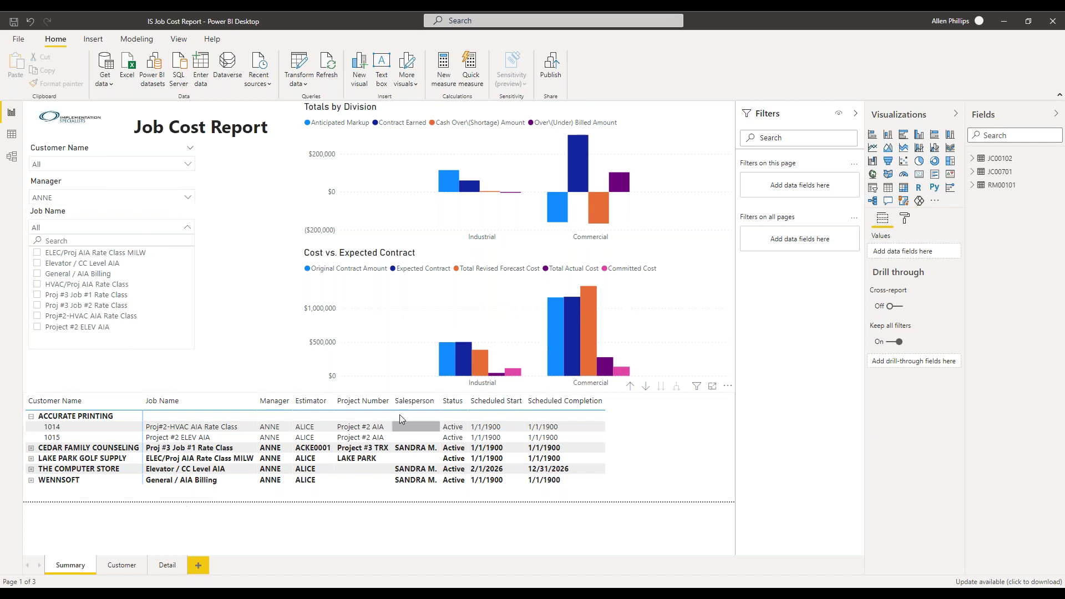
click(240, 206)
Step: Filter the Summary page by the other named manager, and by the blank manager entry, ending with the Manager filter cleared
click(186, 198)
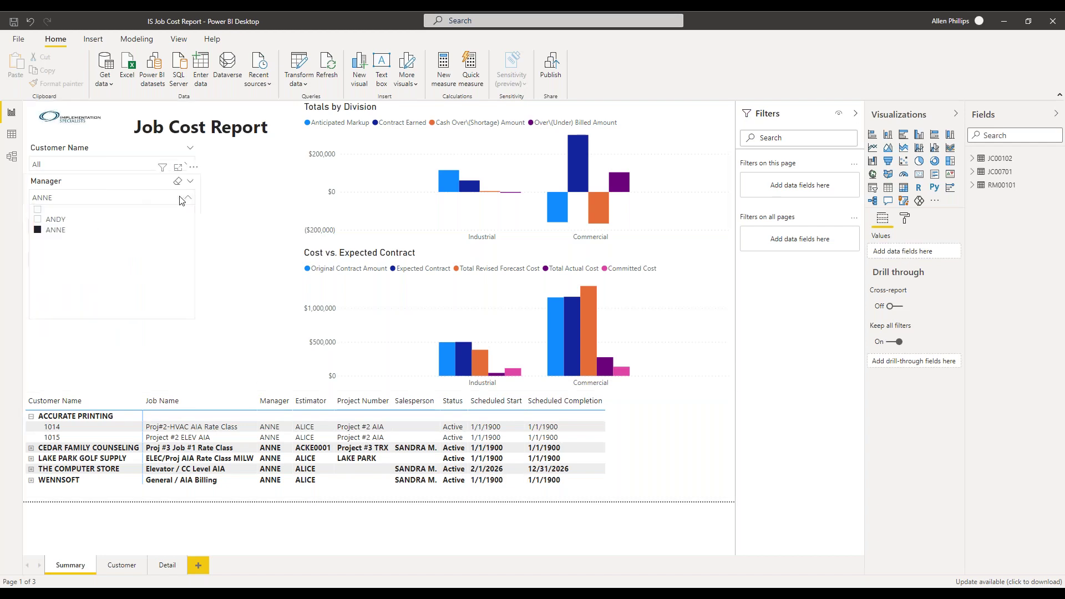
click(39, 220)
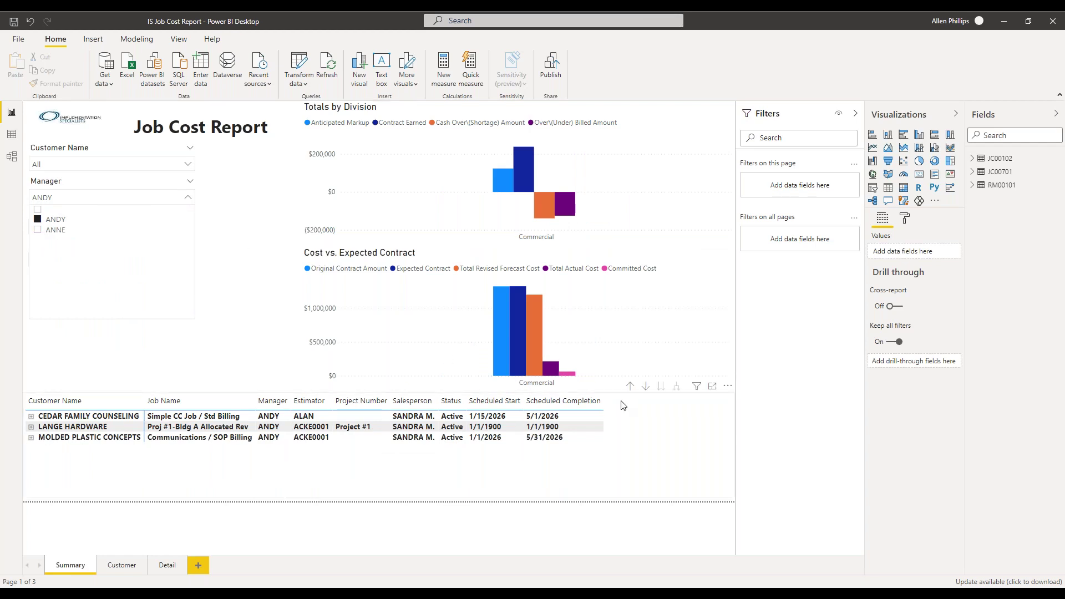
click(36, 211)
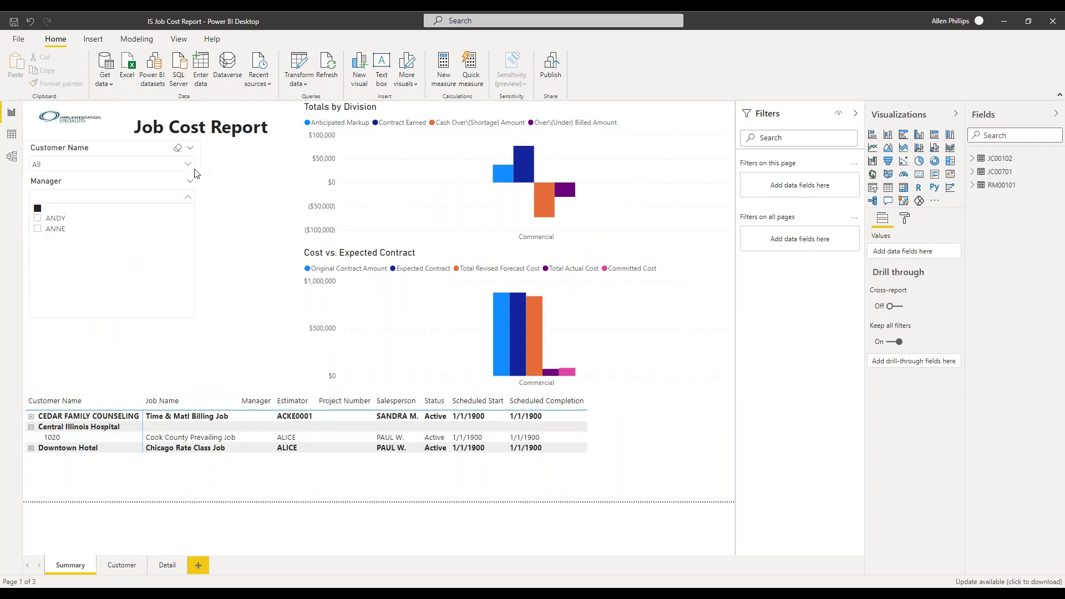
click(38, 209)
click(218, 207)
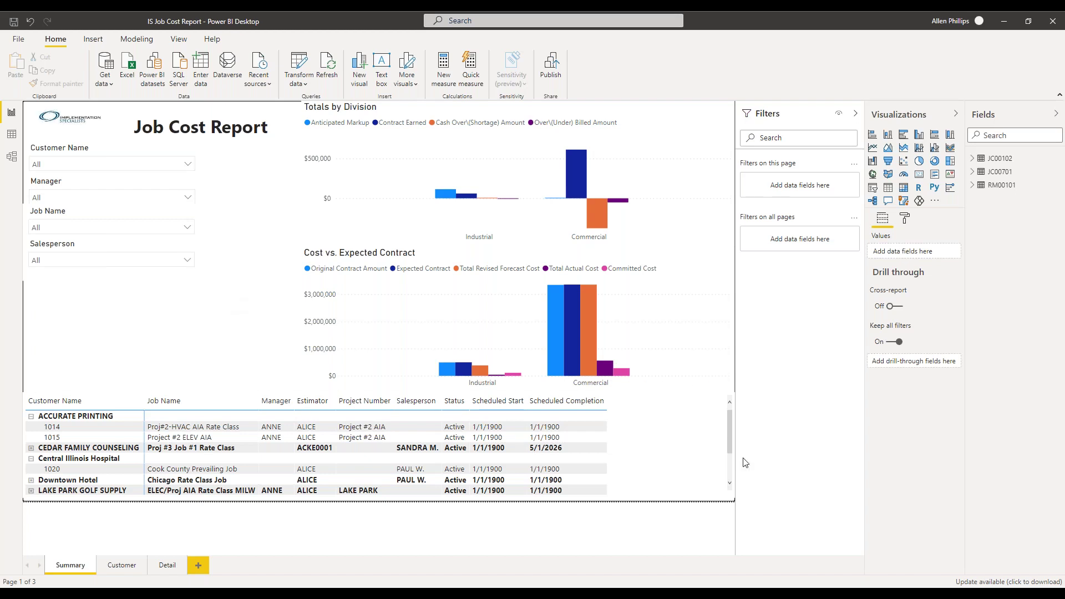
Step: Drill through from job 1014 under ACCURATE PRINTING to its Detail page, and return to the Summary page
right_click(75, 427)
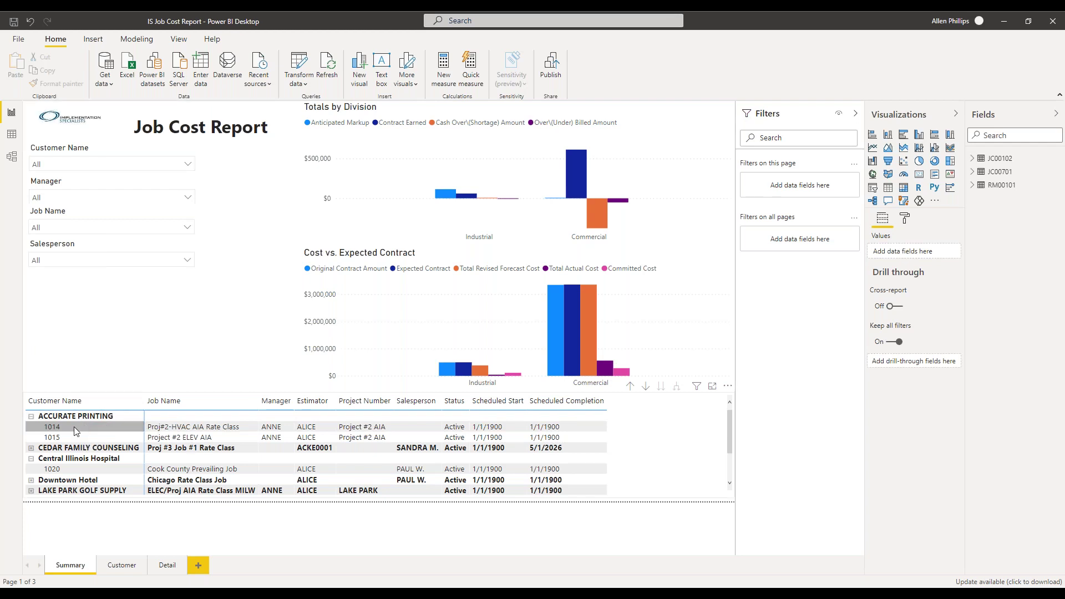
mouse_move(117, 512)
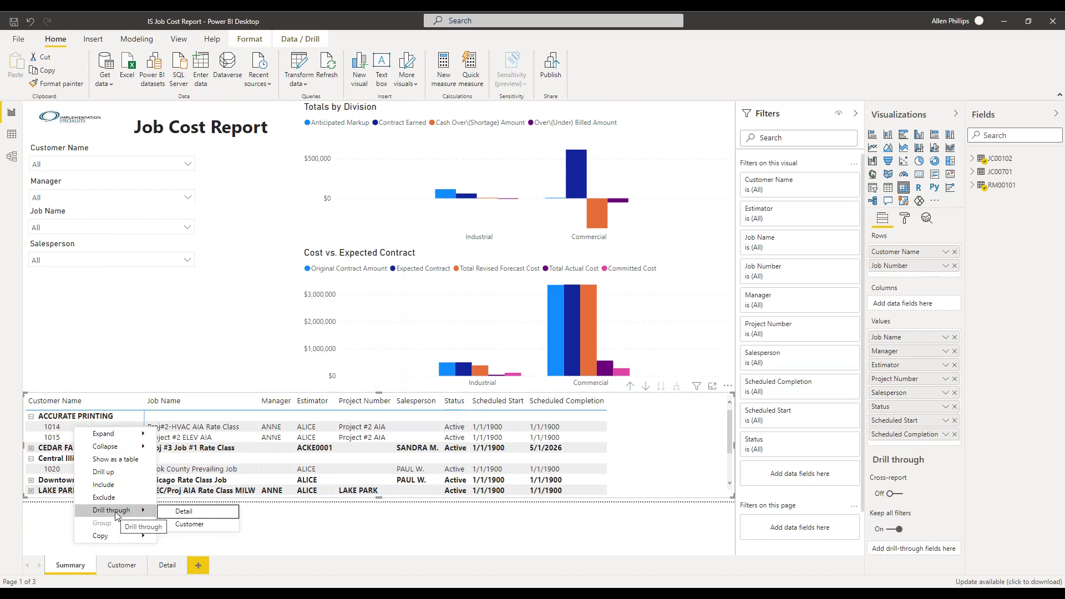
click(185, 511)
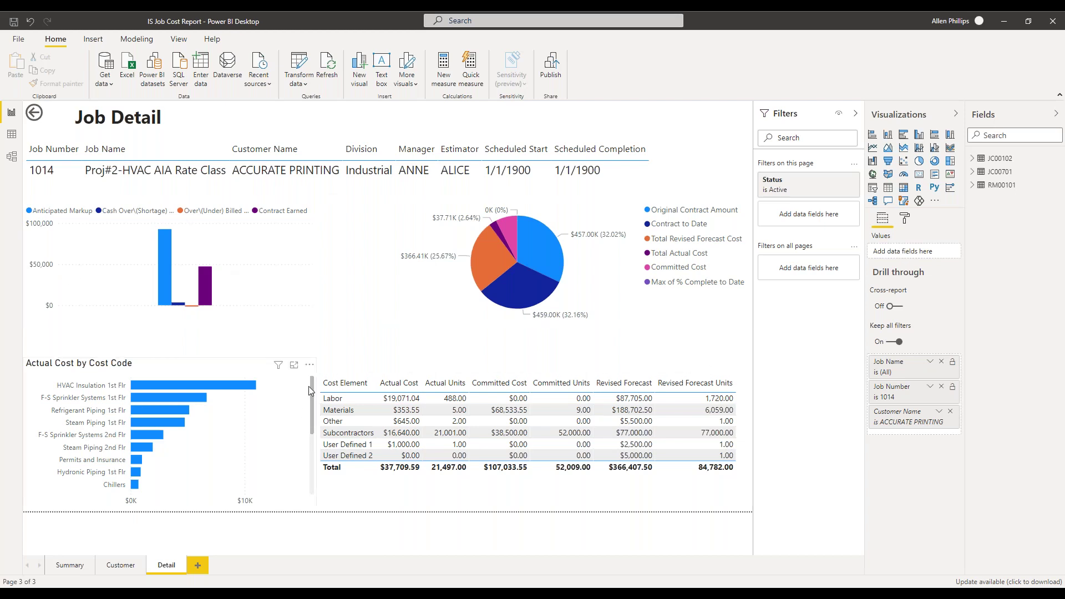
click(34, 114)
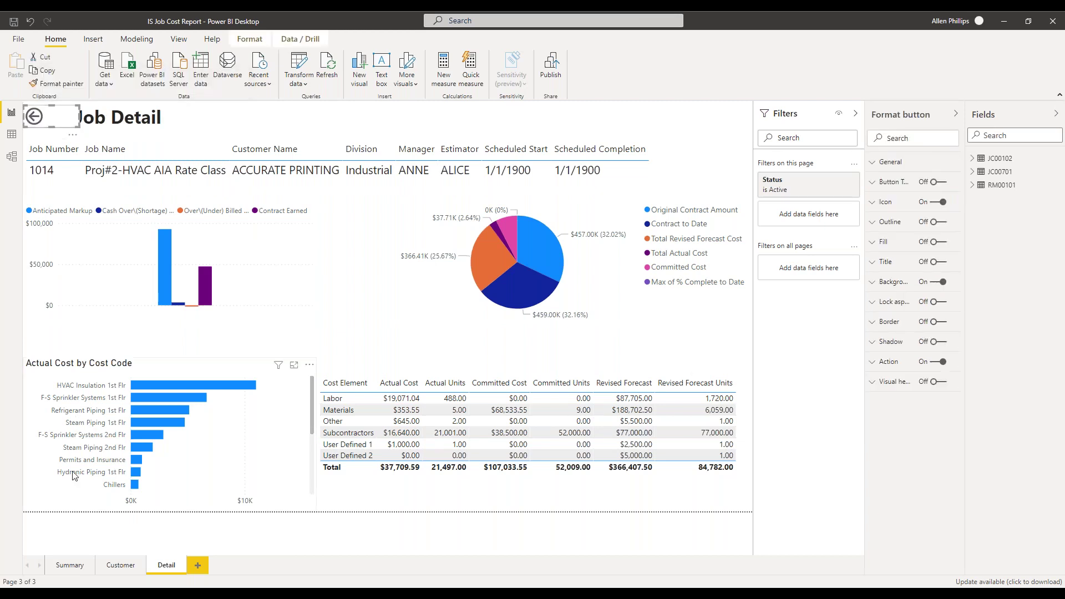
click(58, 569)
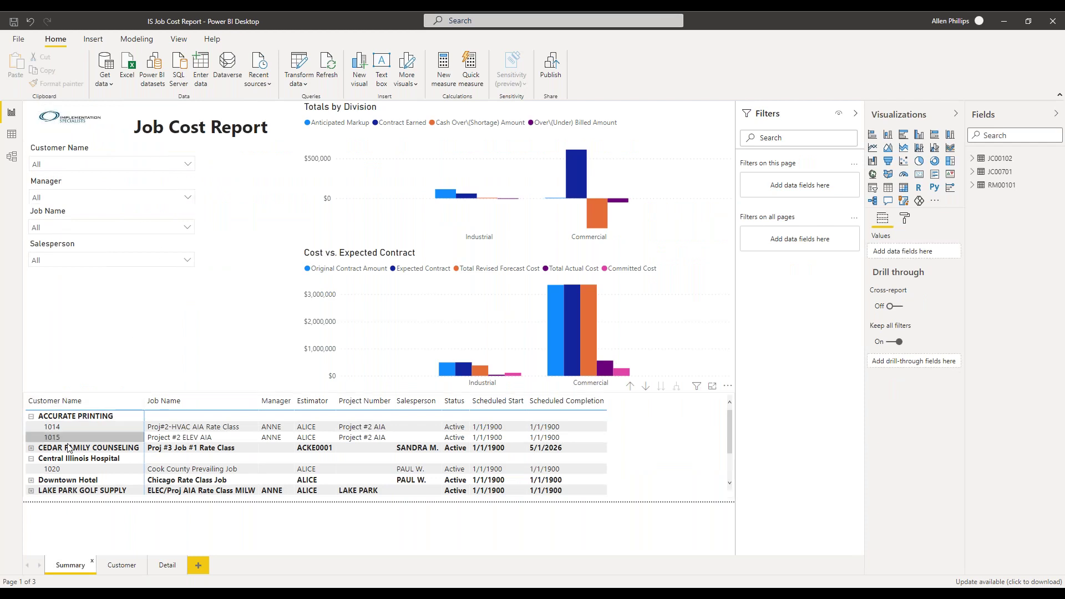
Step: Drill through from job 1020 under Central Illinois Hospital to the Customer page
right_click(67, 472)
mouse_move(105, 551)
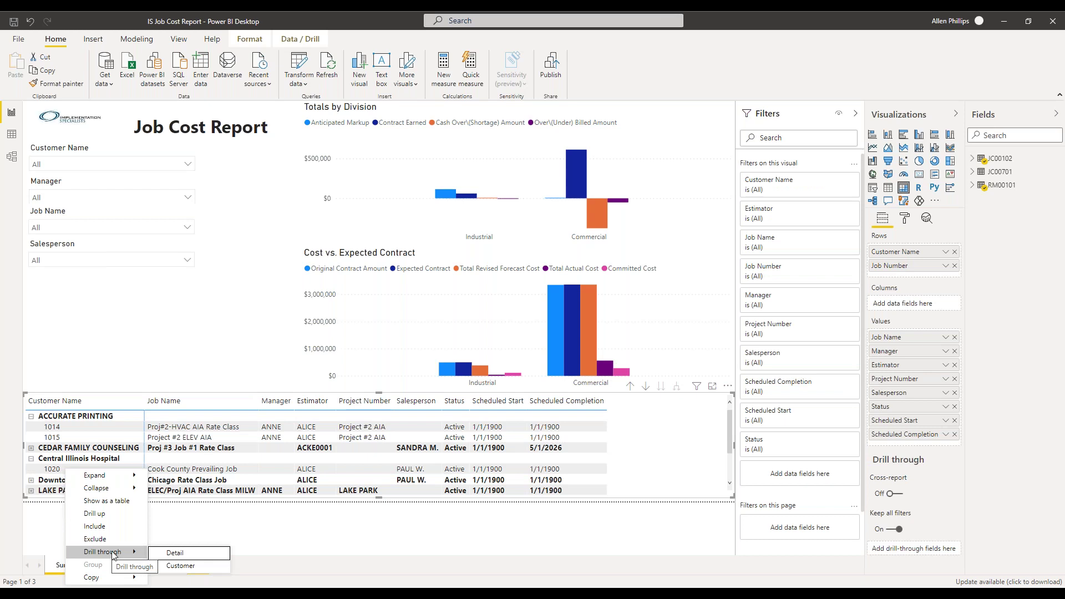
click(176, 566)
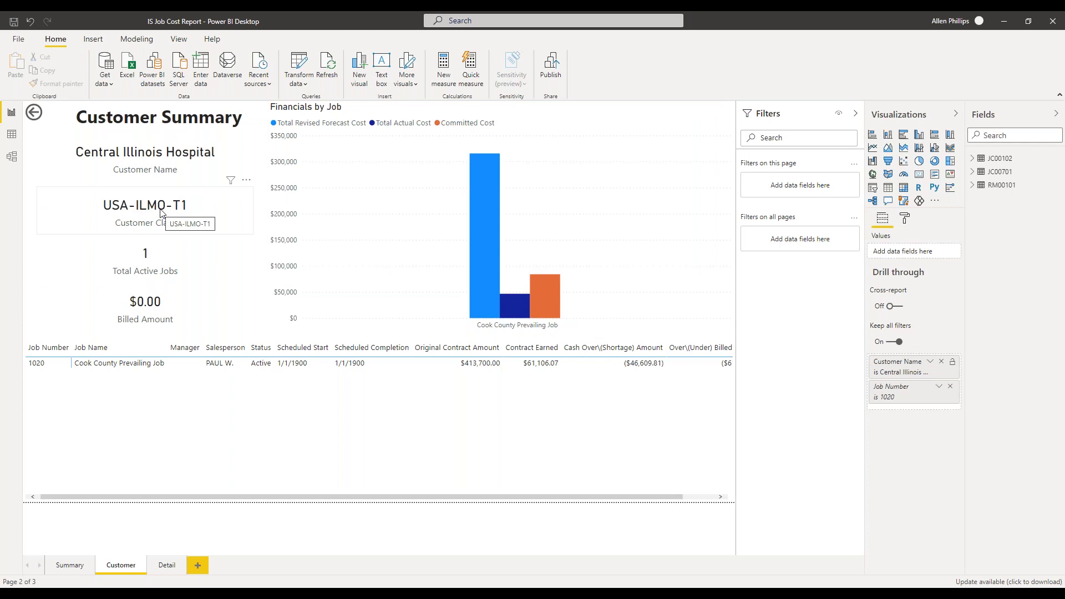
Step: Drill through from the Total Revised Forecast Cost bar to the Detail page, and return to the Summary page
mouse_move(478, 176)
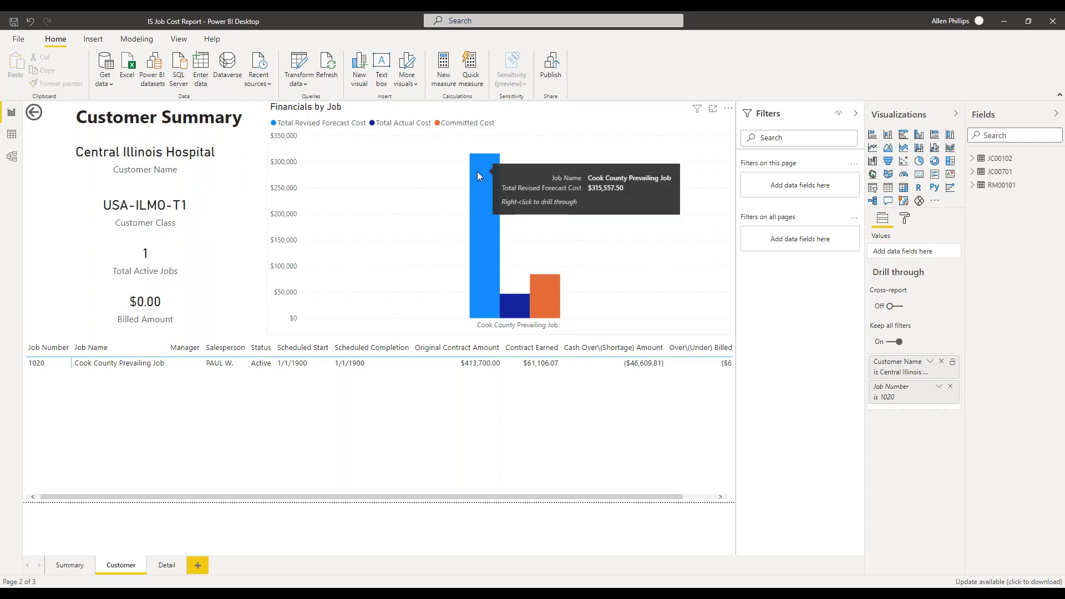
right_click(478, 177)
mouse_move(533, 231)
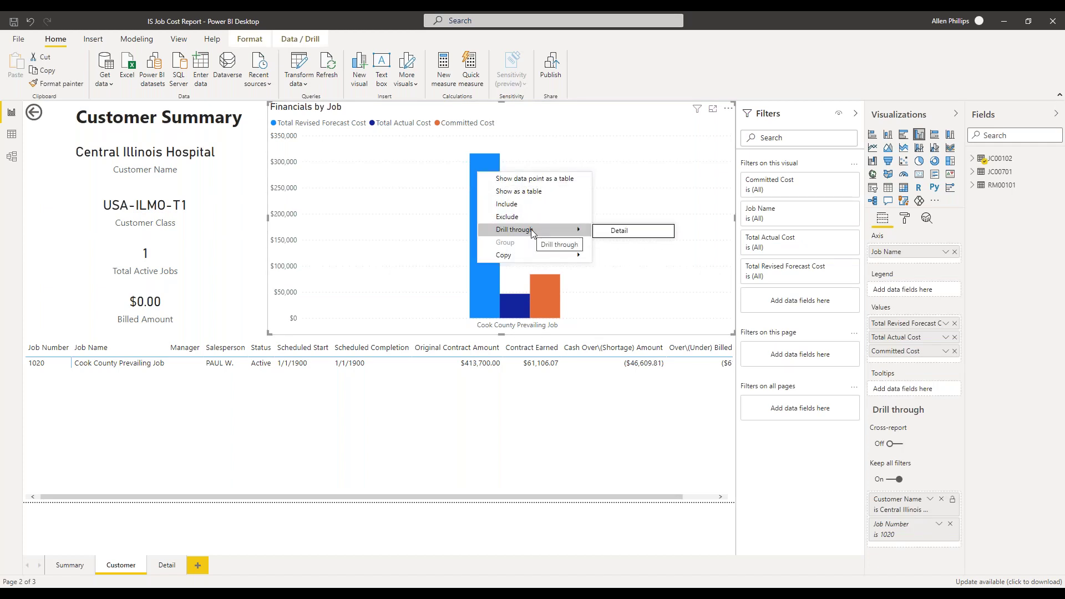
click(621, 231)
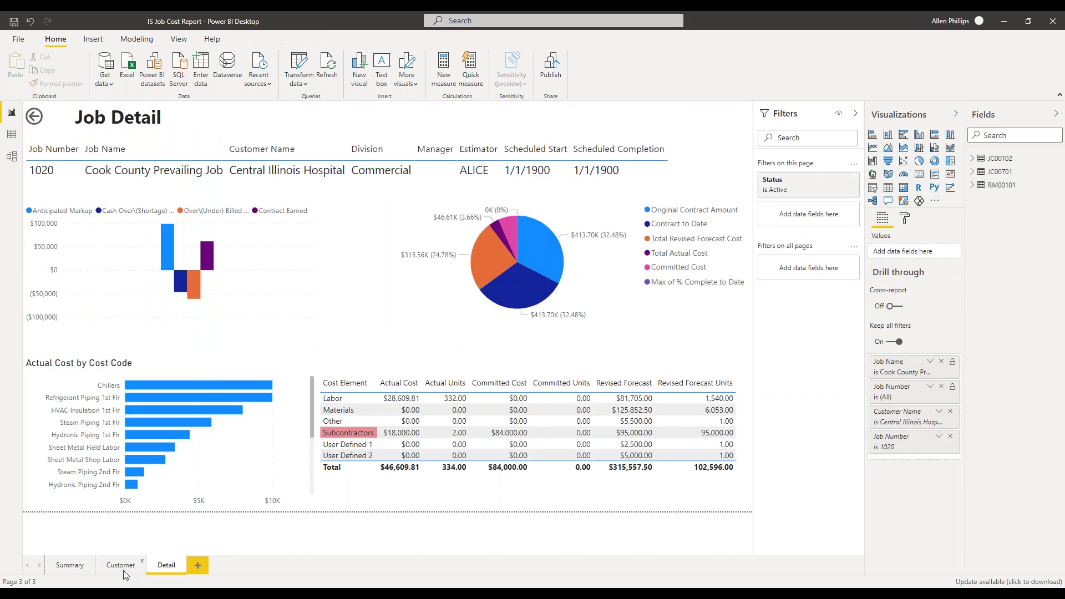
click(71, 565)
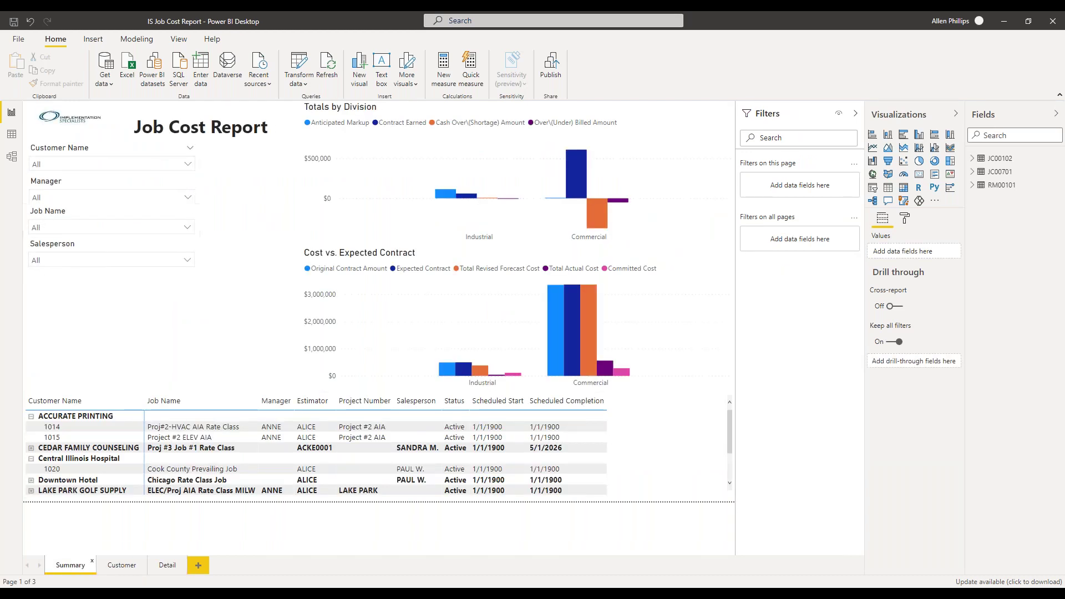
Step: Inspect the filters affecting the Customer page's Customer Name card and its further options, and return to the Summary page
click(123, 565)
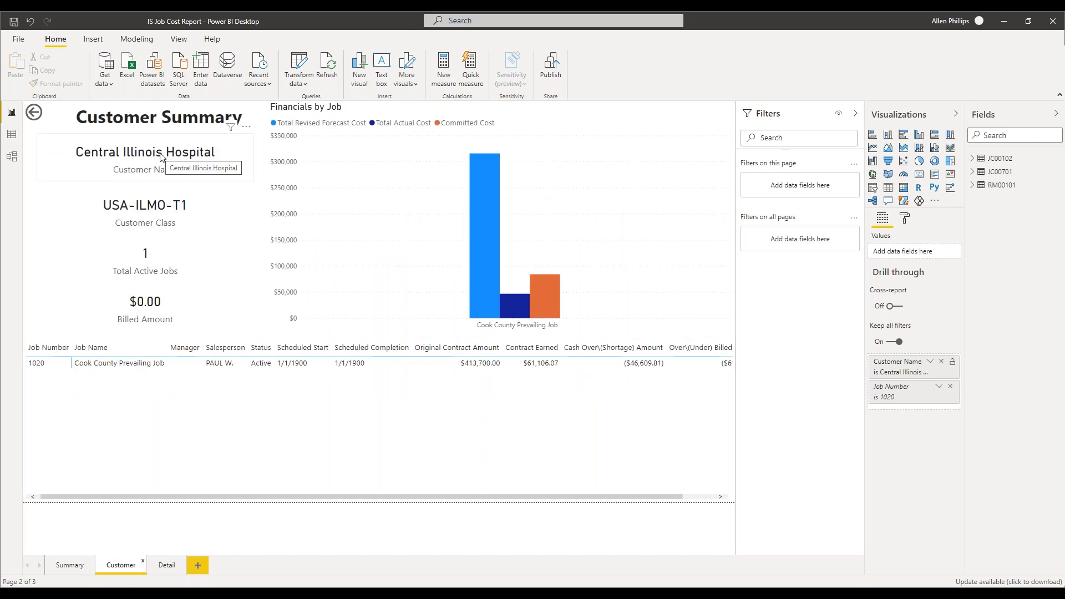
click(230, 129)
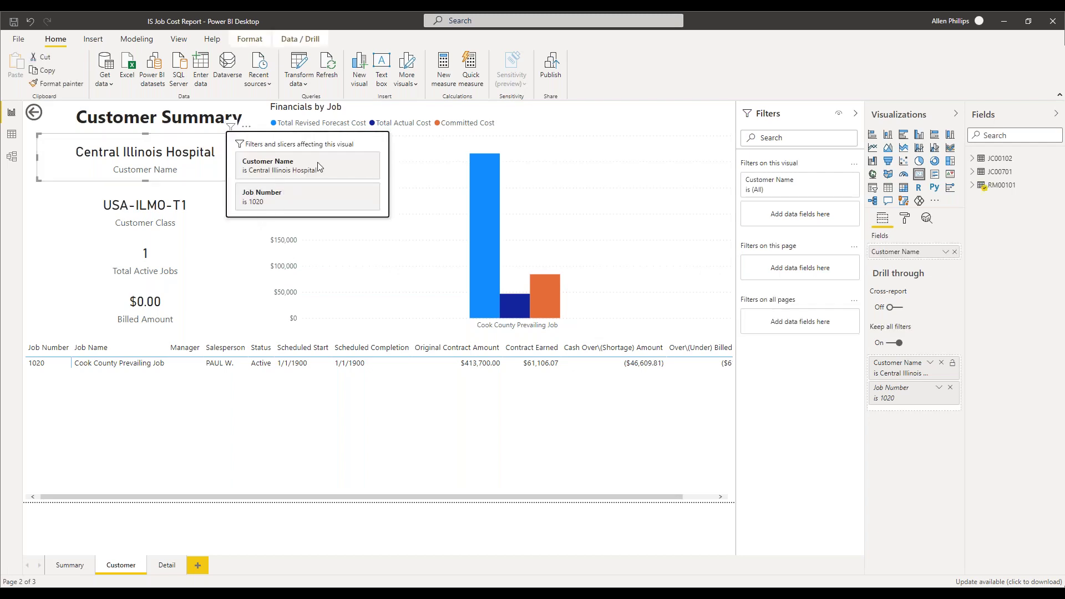
click(246, 127)
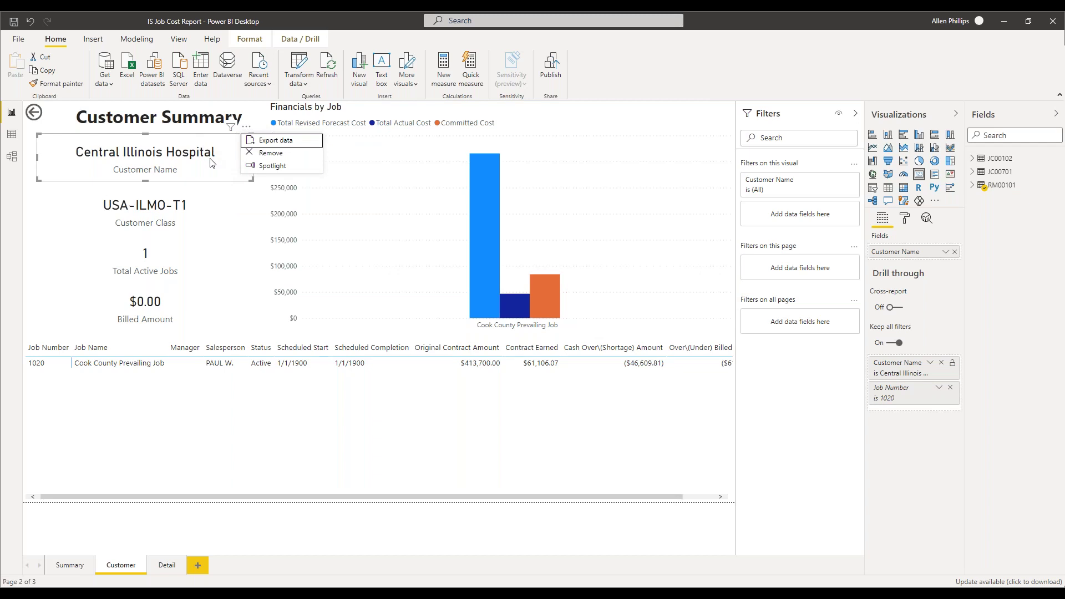
click(68, 566)
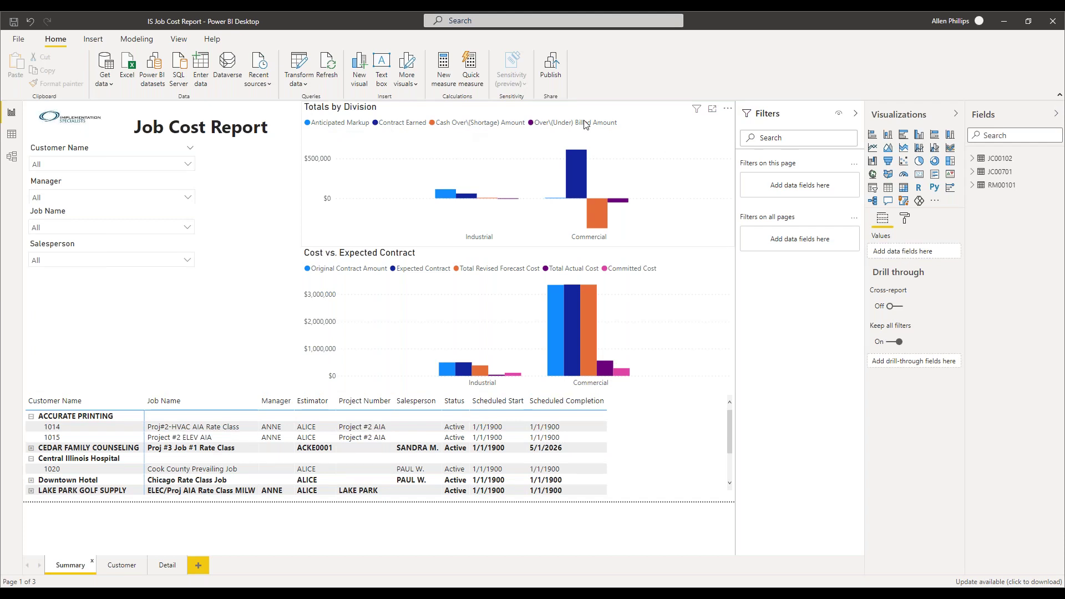
Step: Select the Totals by Division chart and collapse the Filters and Visualizations panes to enlarge the report canvas
click(327, 161)
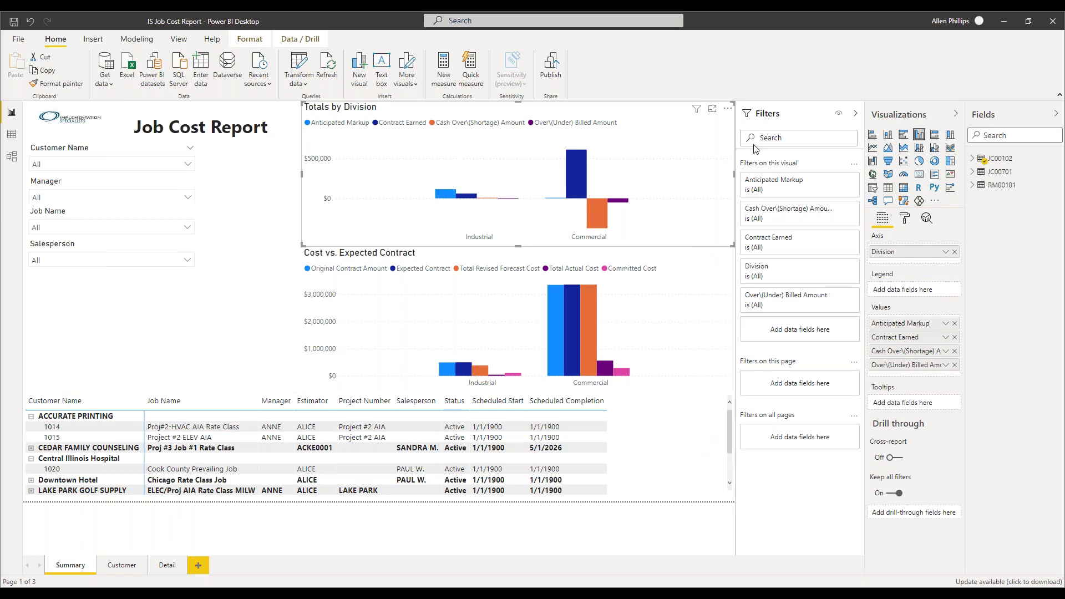
click(856, 113)
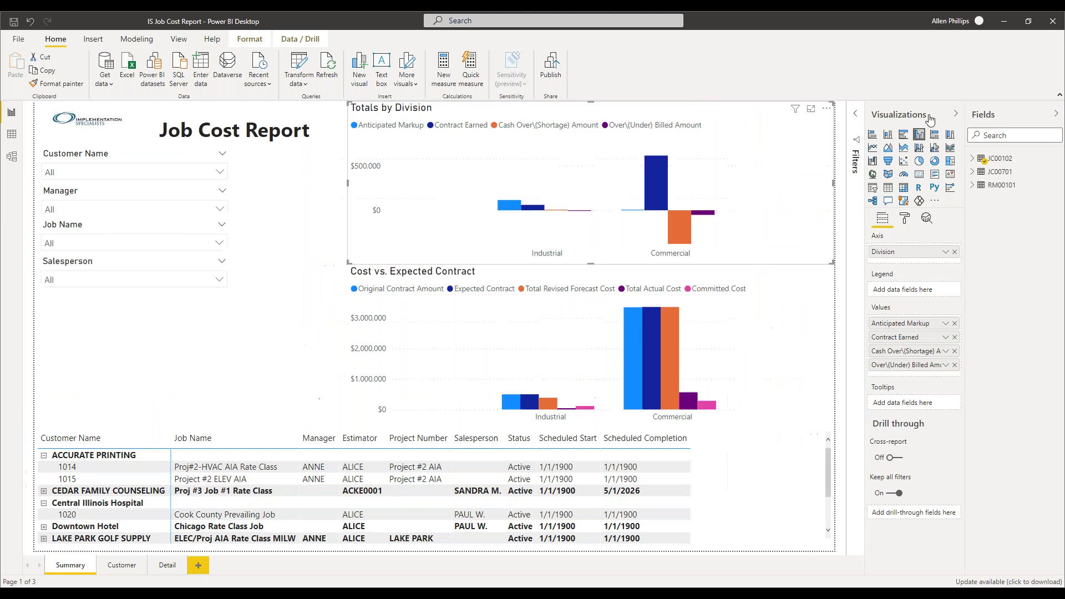
click(956, 114)
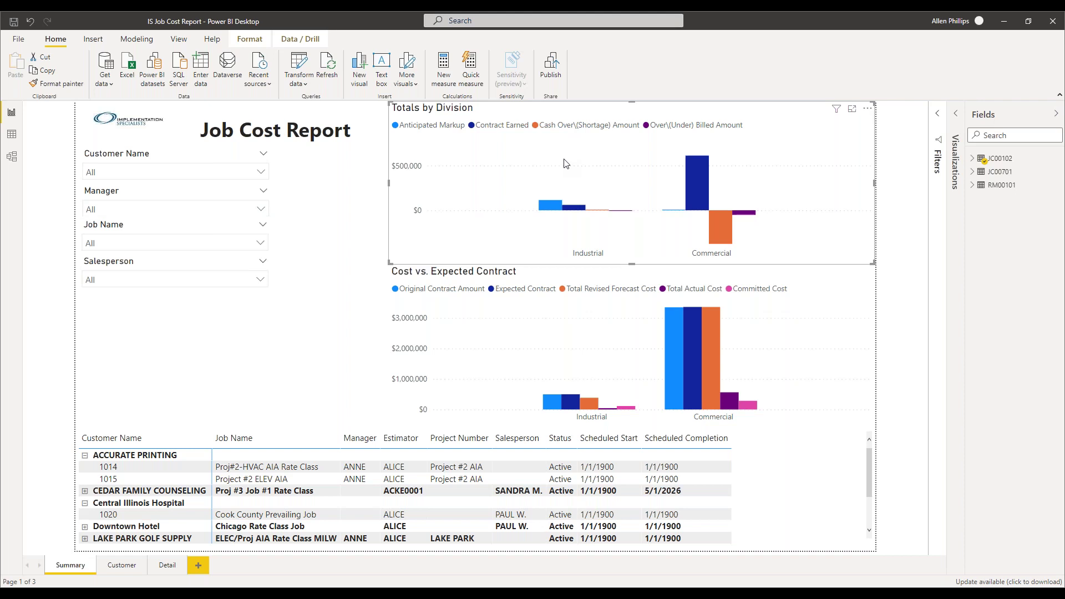
Step: Examine the Totals by Division chart, view the Customer page, and go back to the Summary page
mouse_move(704, 172)
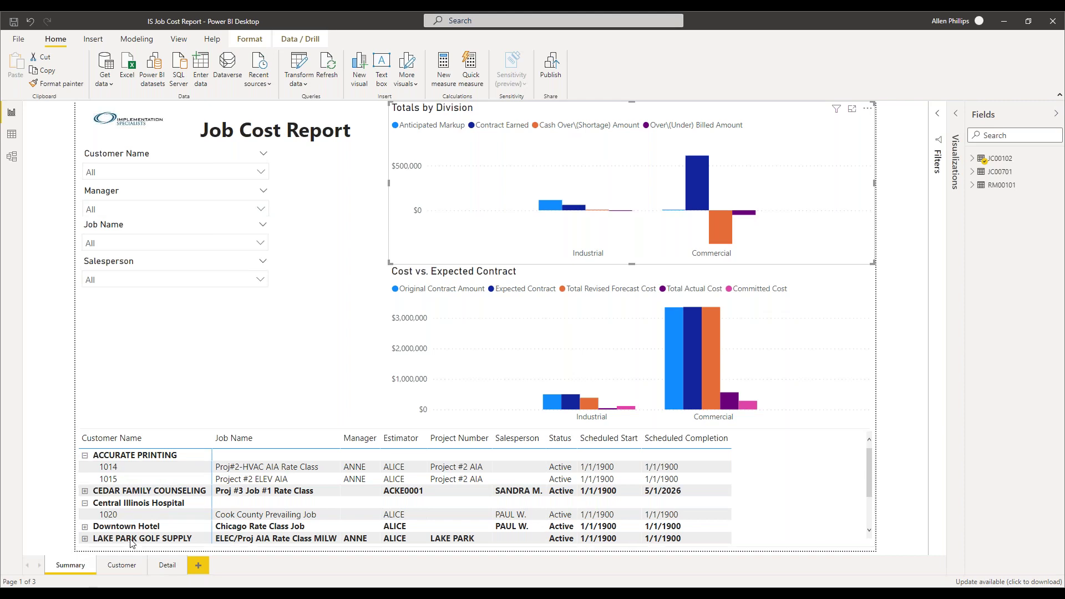
click(123, 566)
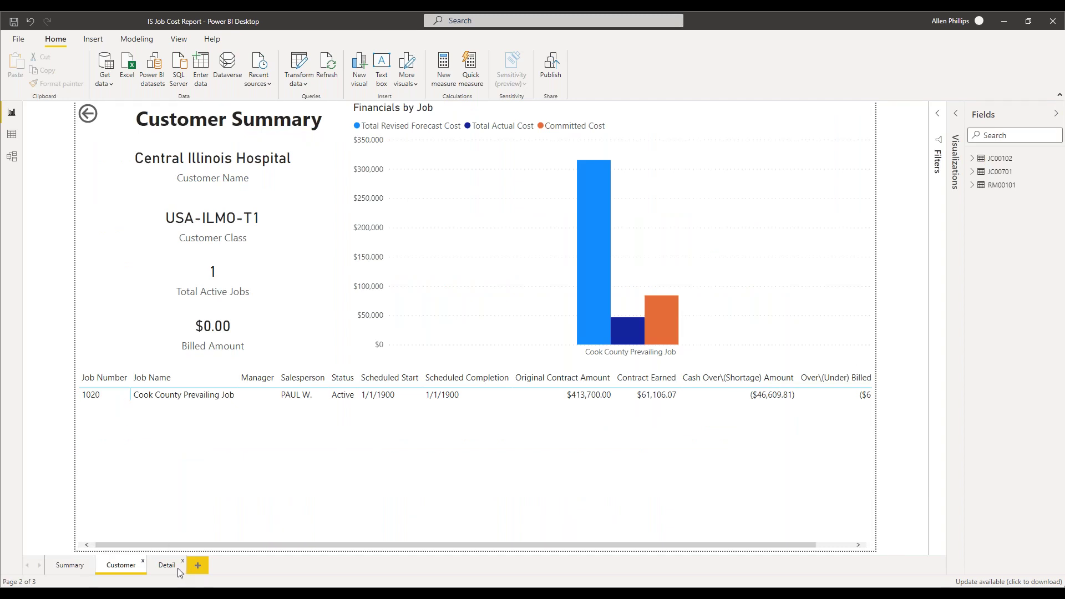
click(68, 565)
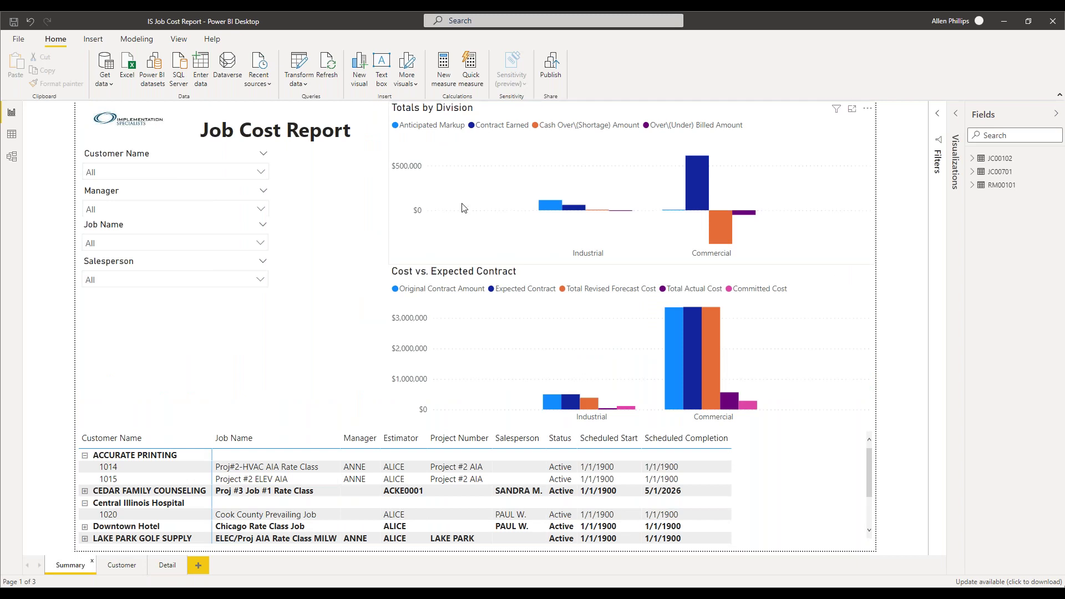
Step: Analyze where the distribution is different for the Commercial division's Contract Earned bar in the Totals by Division chart
right_click(700, 169)
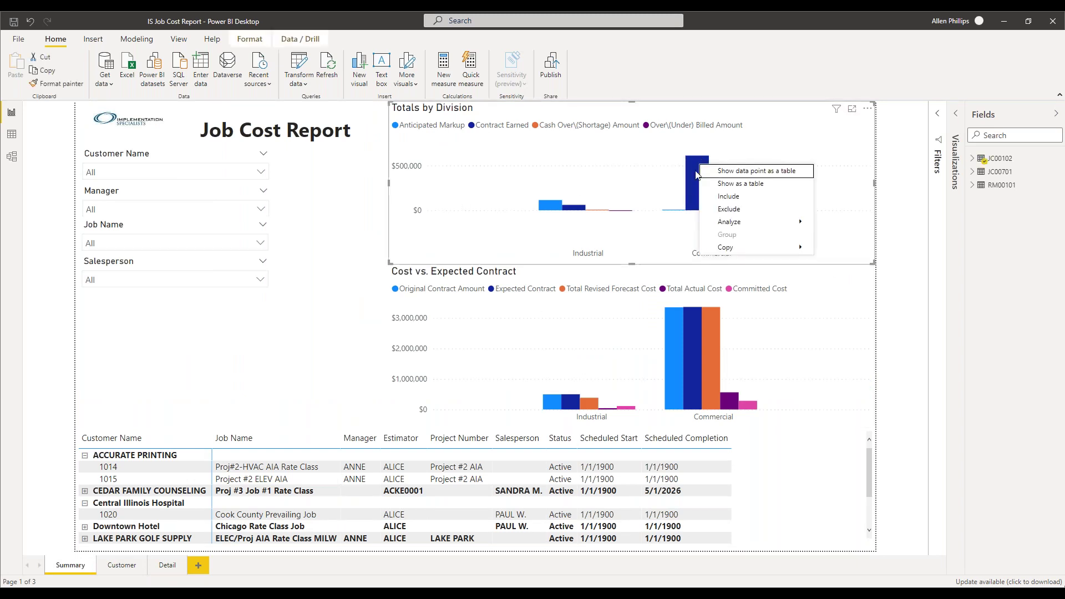
click(829, 378)
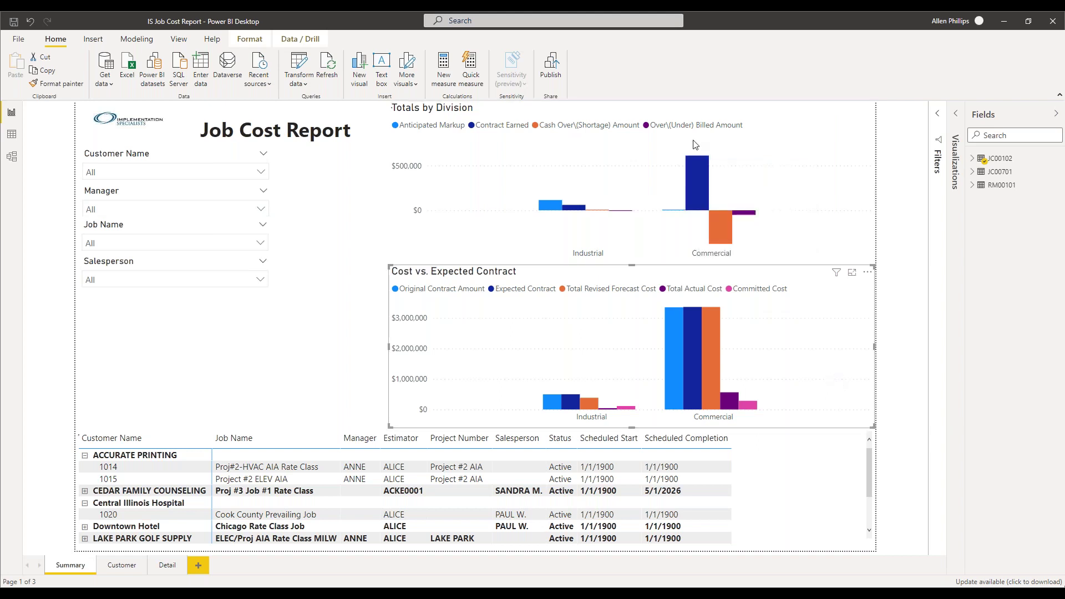
mouse_move(696, 172)
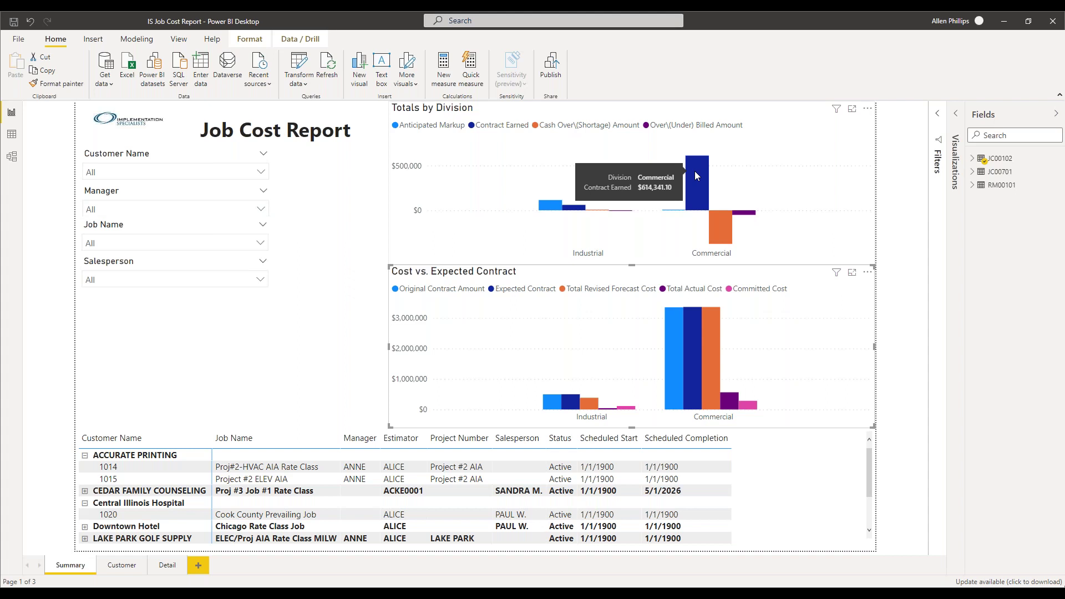
right_click(695, 171)
mouse_move(737, 229)
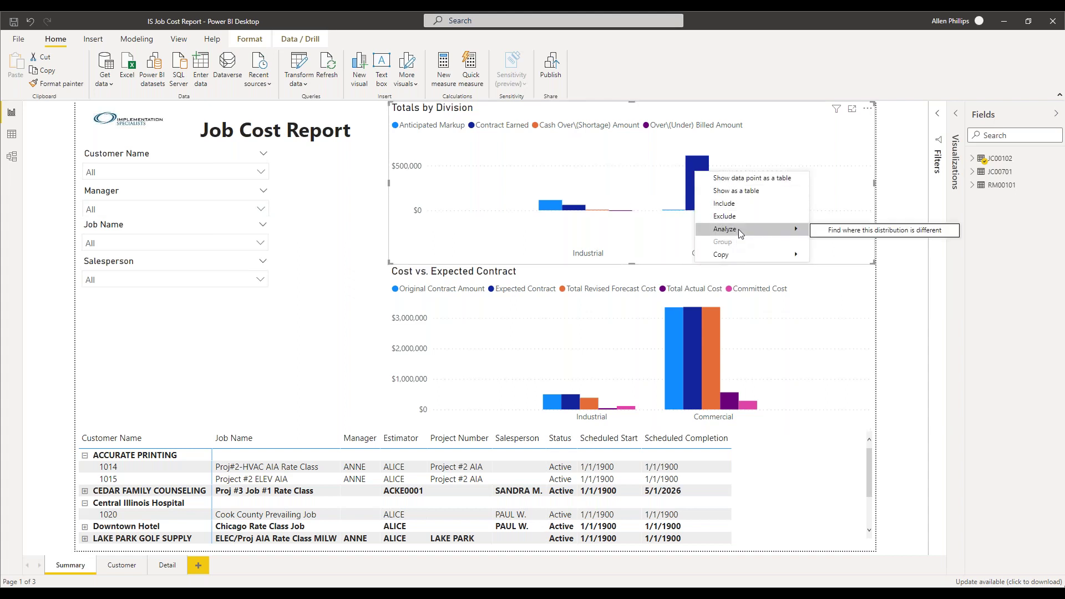
click(875, 232)
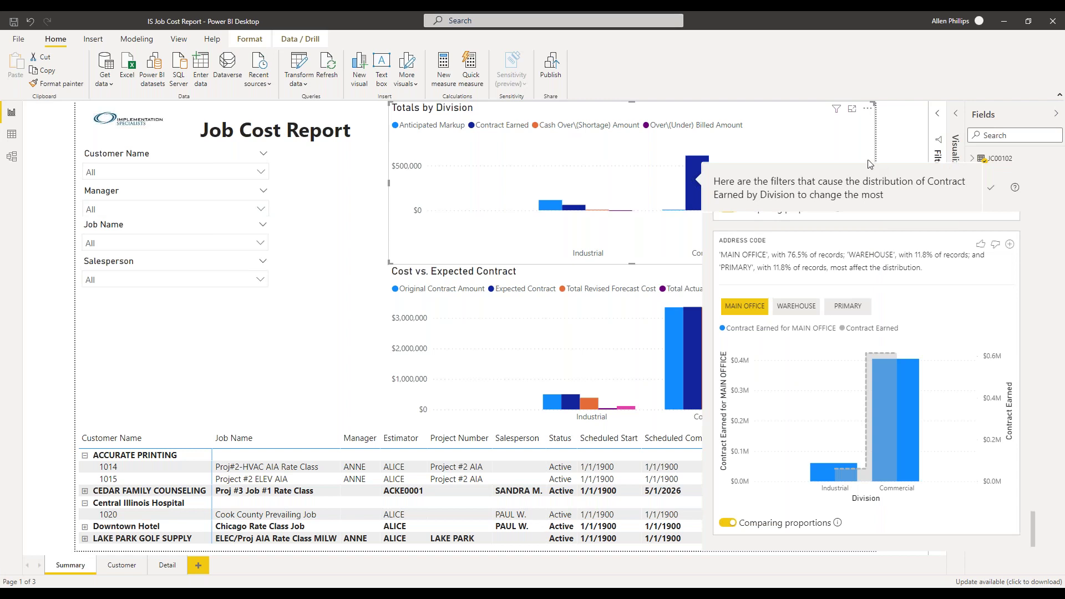
Step: Compare the City insight's Contract Earned distribution for St. Francis, Cudahy and New Berlin
scroll(808, 242, up, 10)
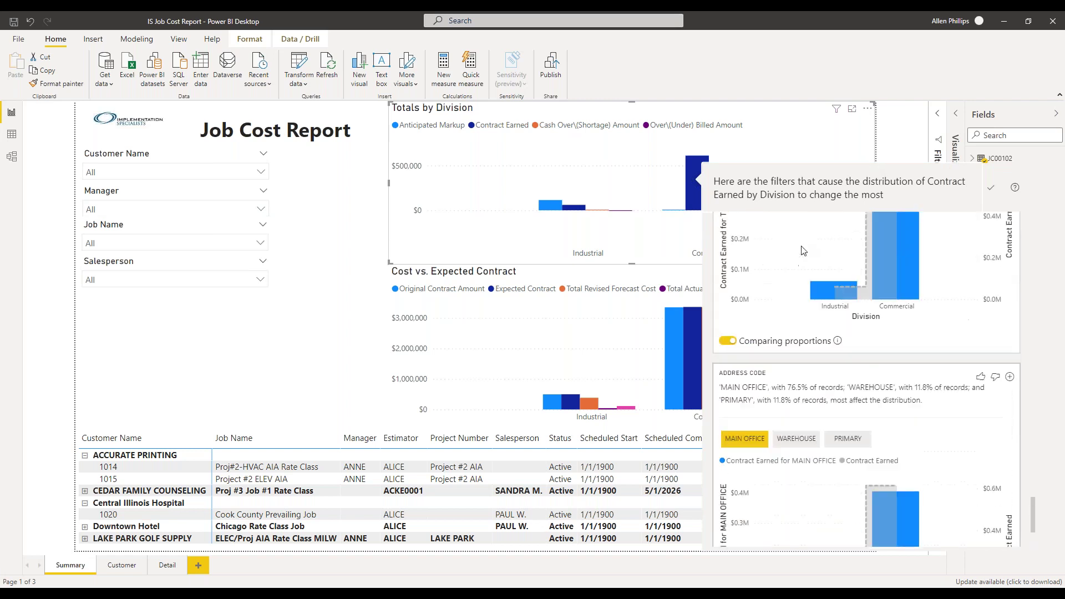
scroll(866, 369, up, 3)
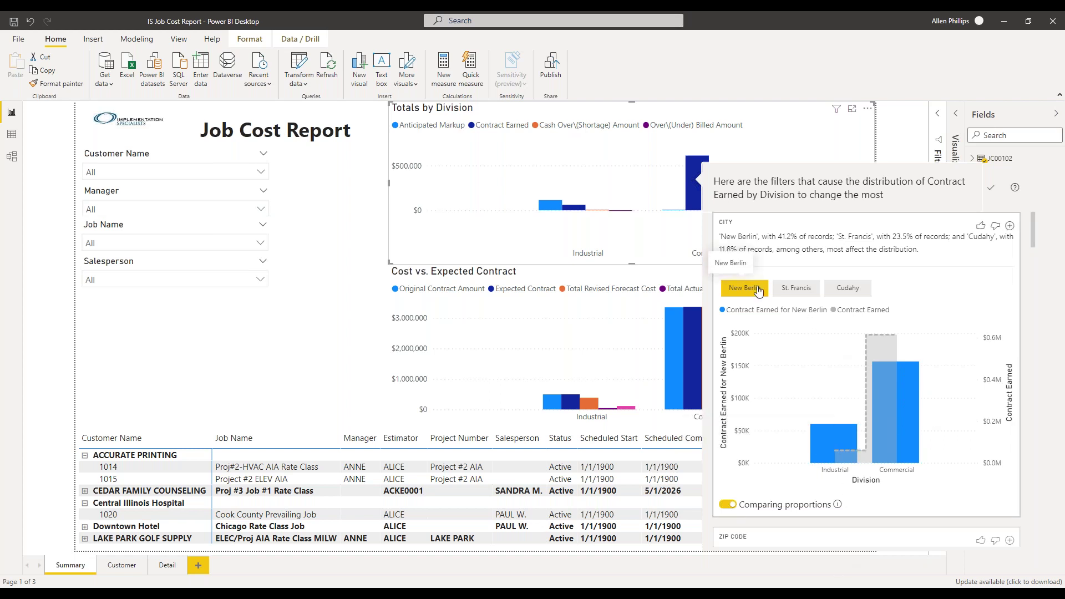
click(795, 290)
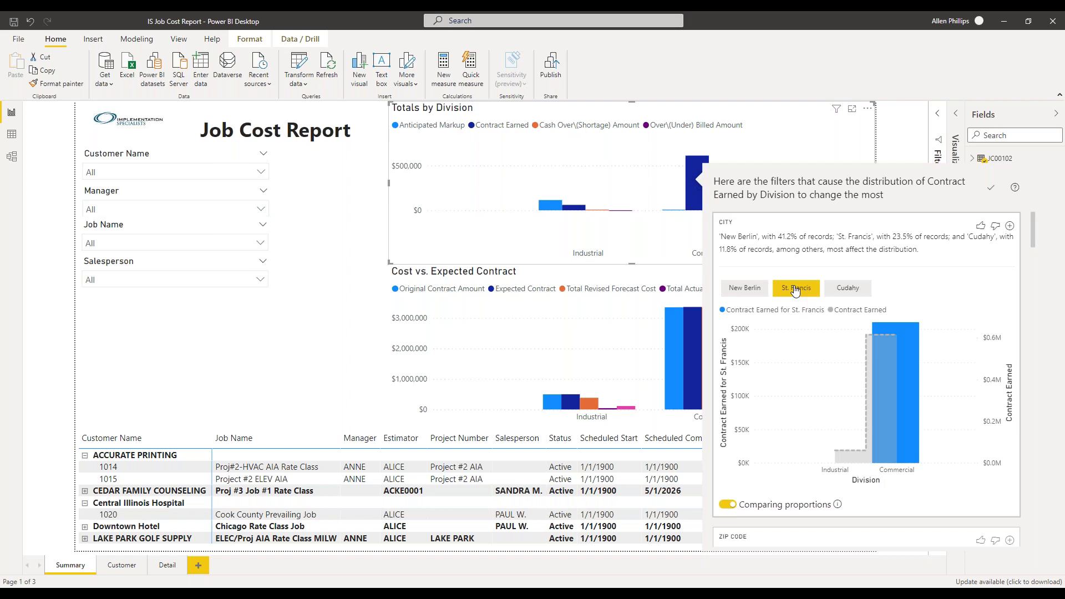
click(851, 290)
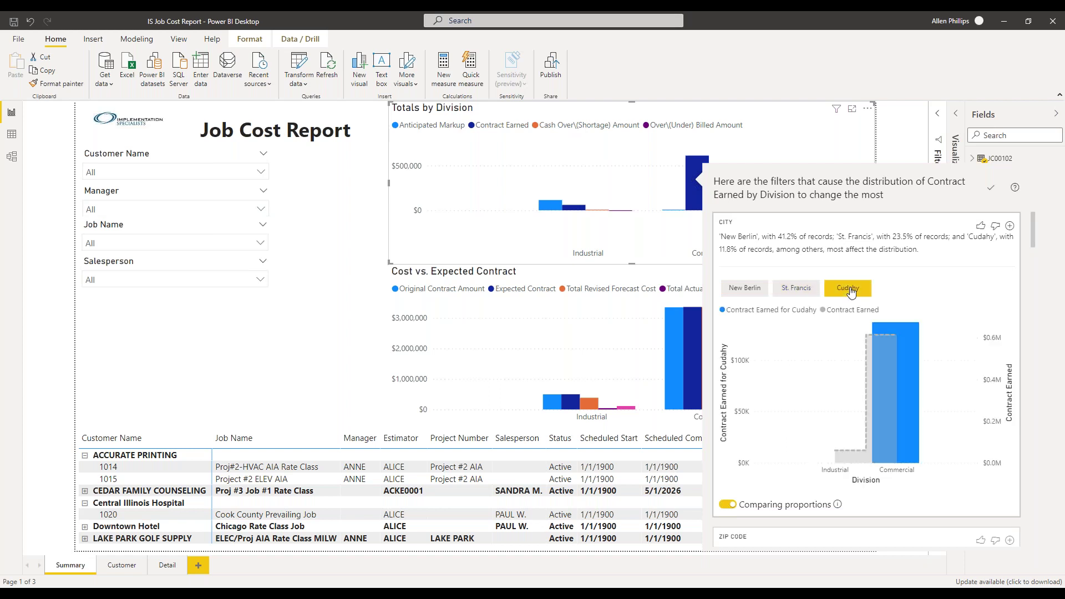
click(805, 290)
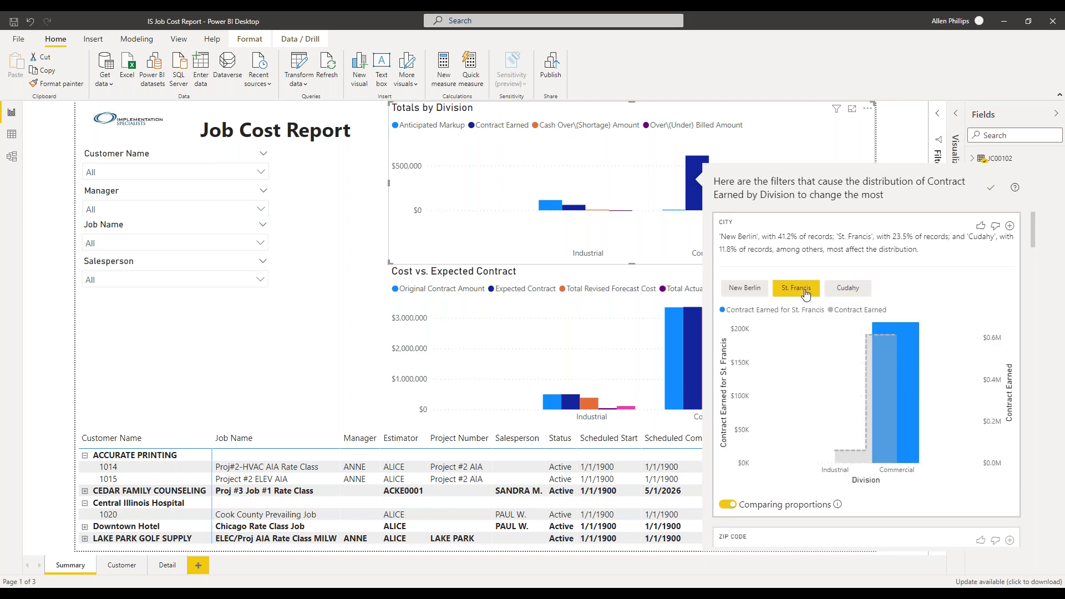
click(741, 289)
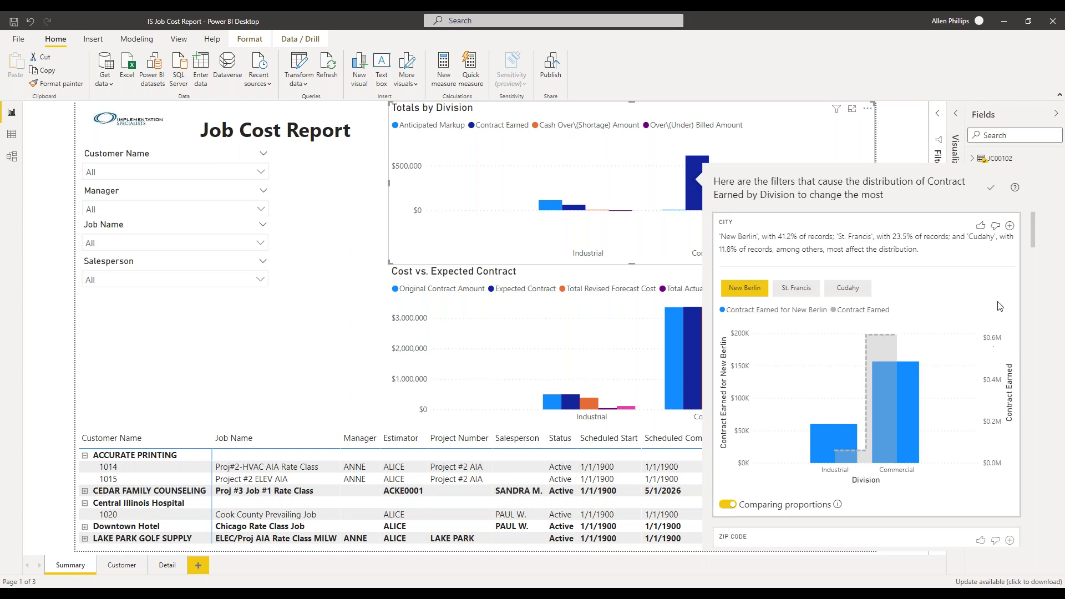
Step: Examine the Zip Code insight and compare the Salesperson insight's Contract Earned chart across its salesperson options, ending on the blank one
drag(1032, 233, 1030, 266)
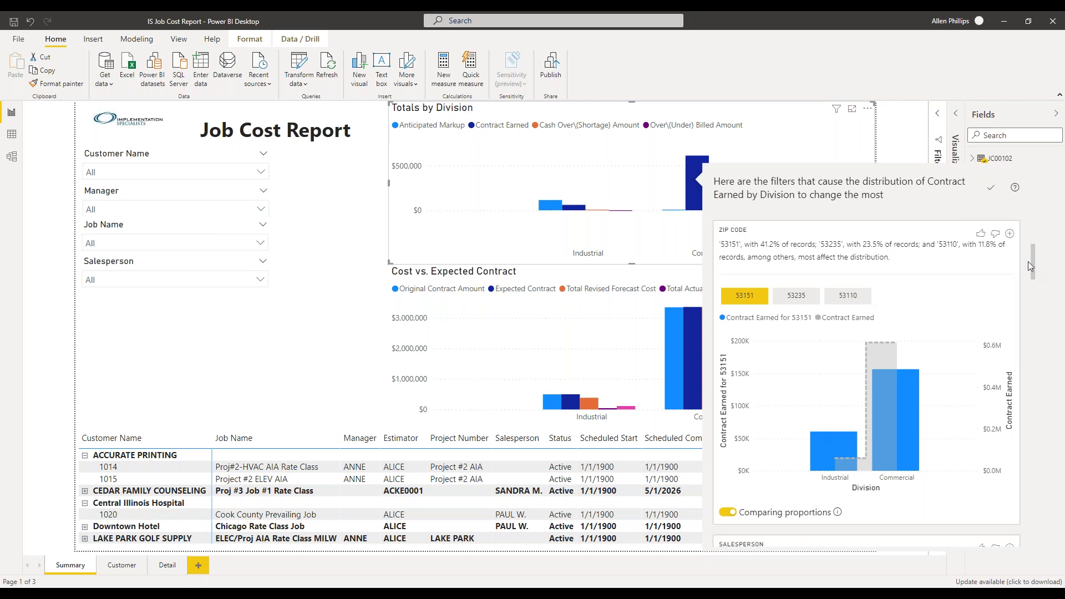
drag(1032, 260, 1031, 289)
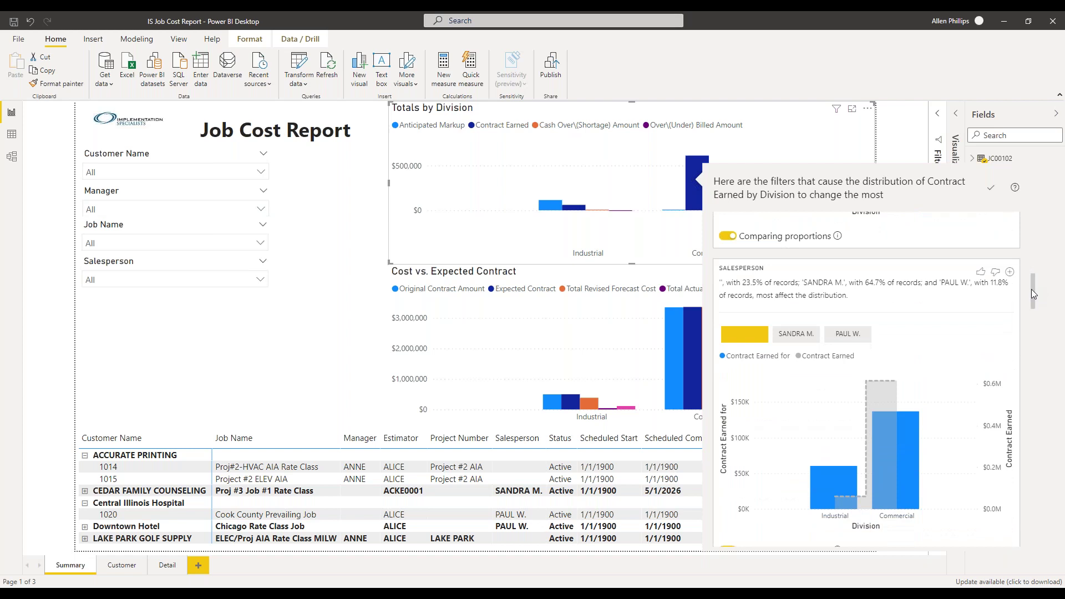
click(803, 332)
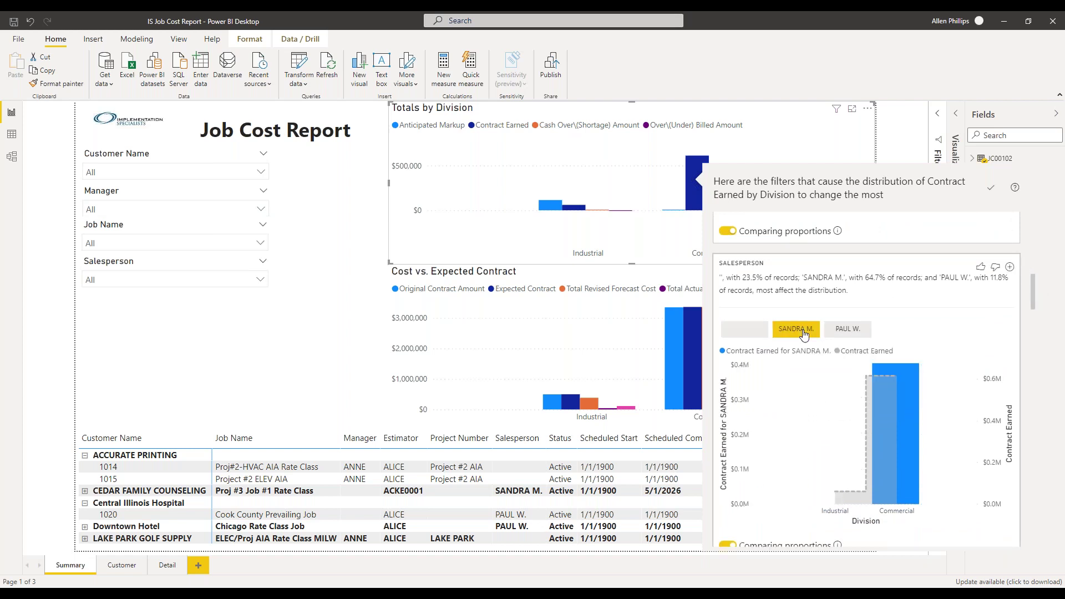
click(859, 333)
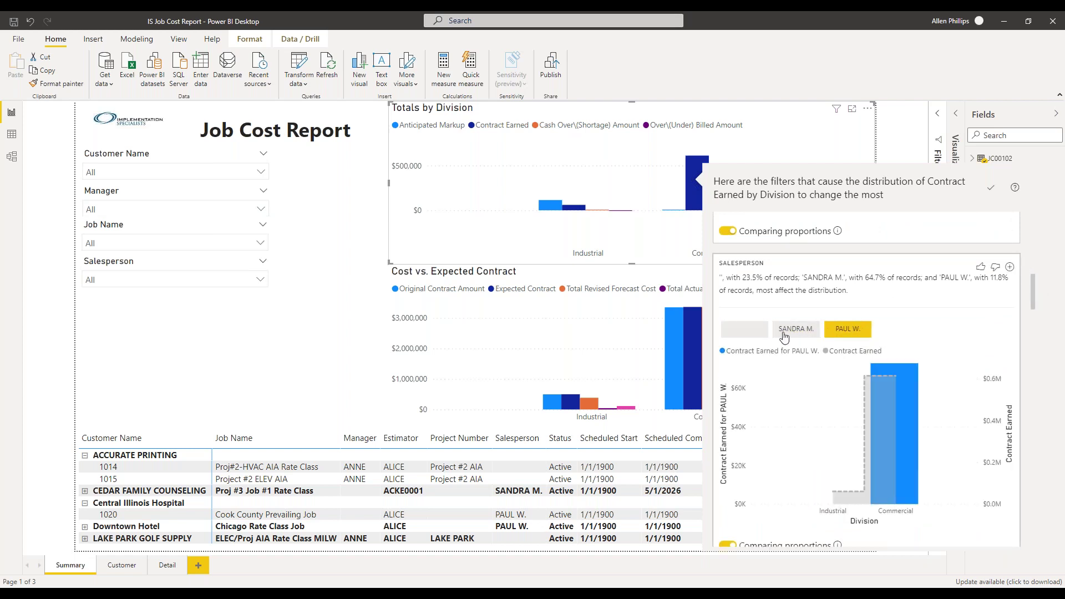
click(748, 338)
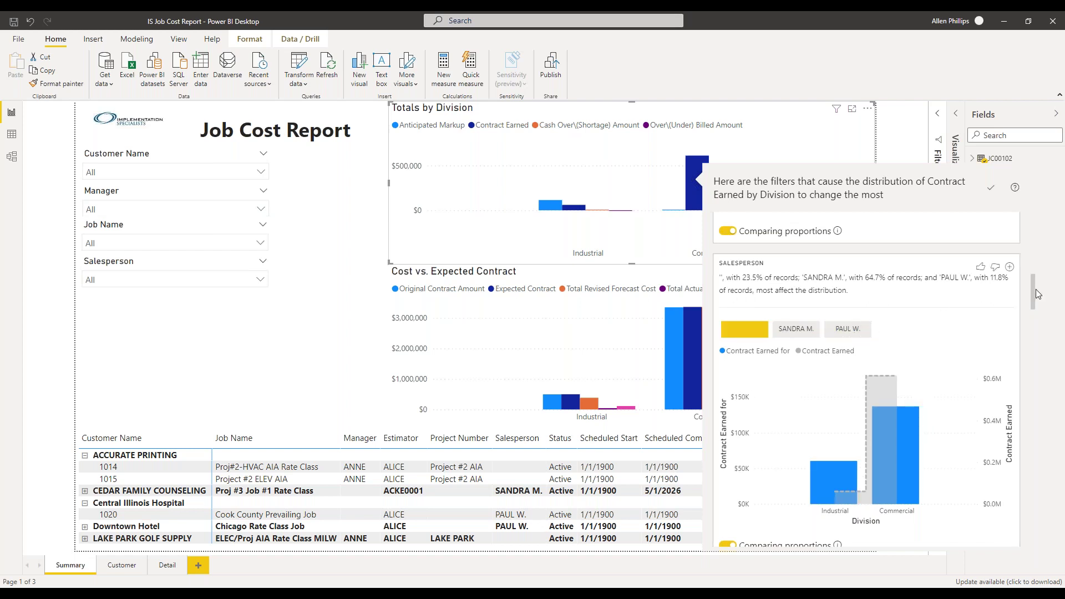
Step: Review the remaining distribution insights from Rate Class through Sales Territory to Address Code, and close the analysis results
drag(1034, 289, 1034, 326)
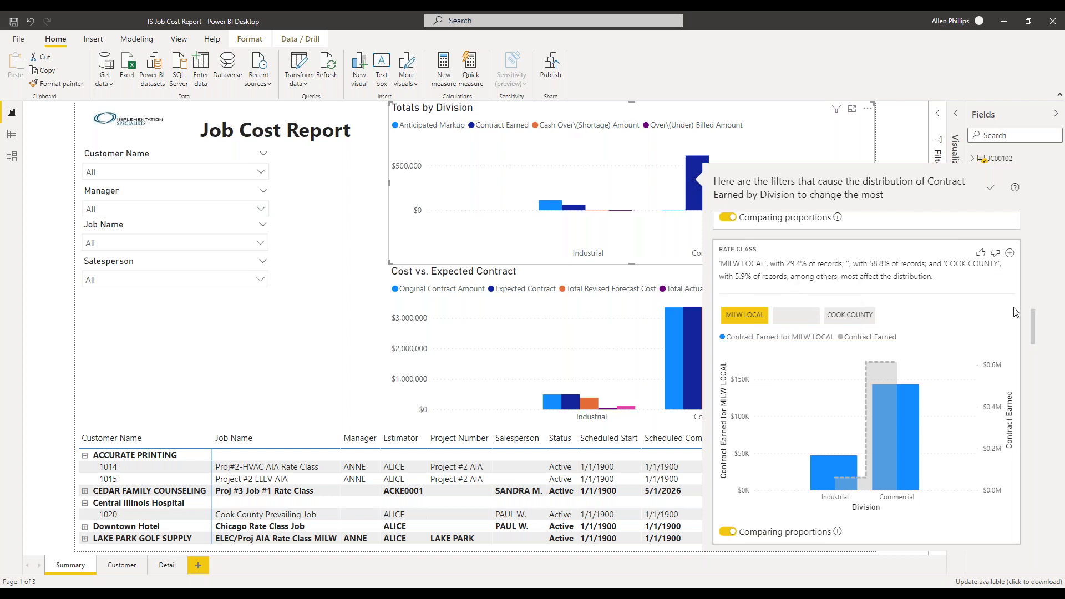
drag(1033, 322, 1031, 359)
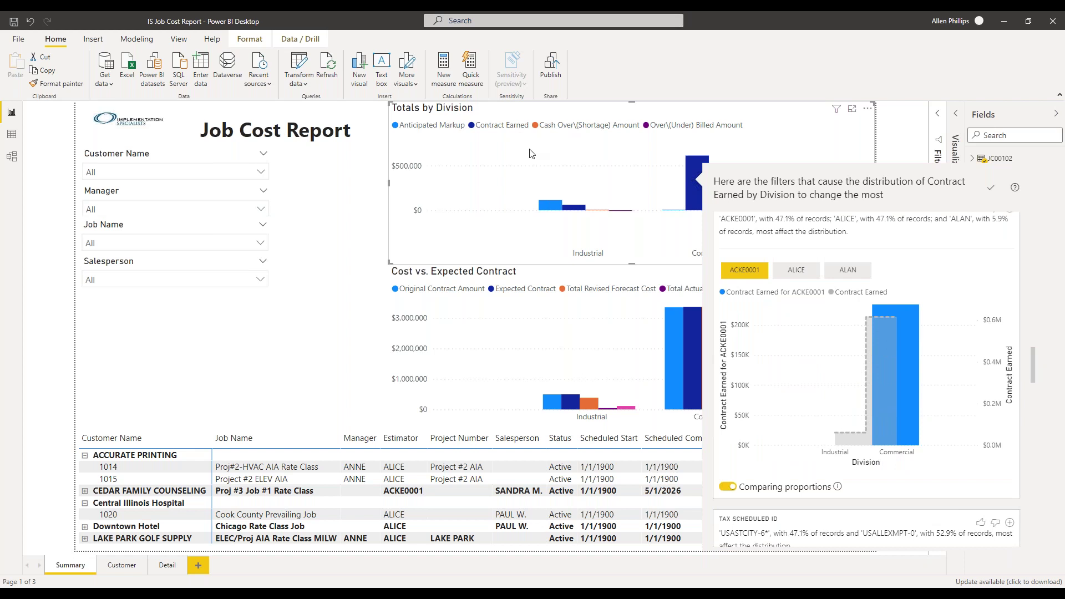
drag(1031, 354, 1027, 478)
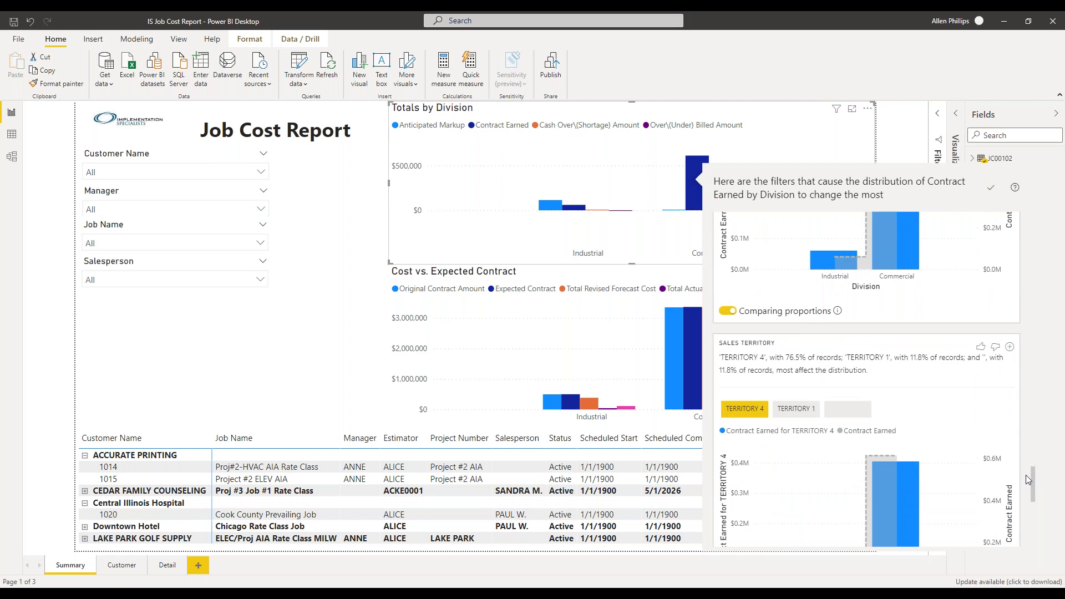
drag(1032, 478, 1026, 528)
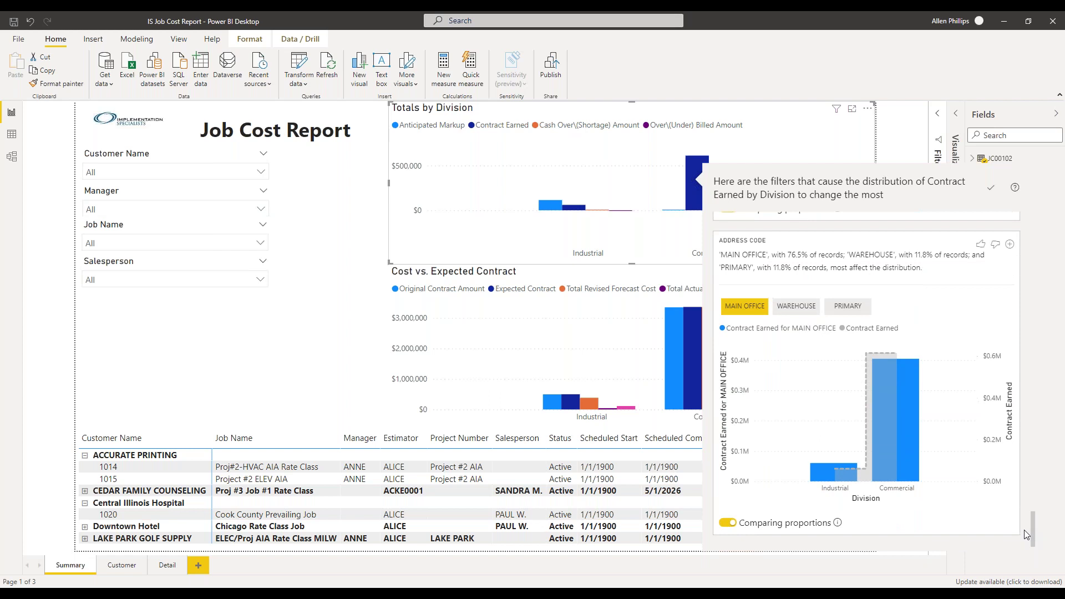
click(991, 190)
click(923, 153)
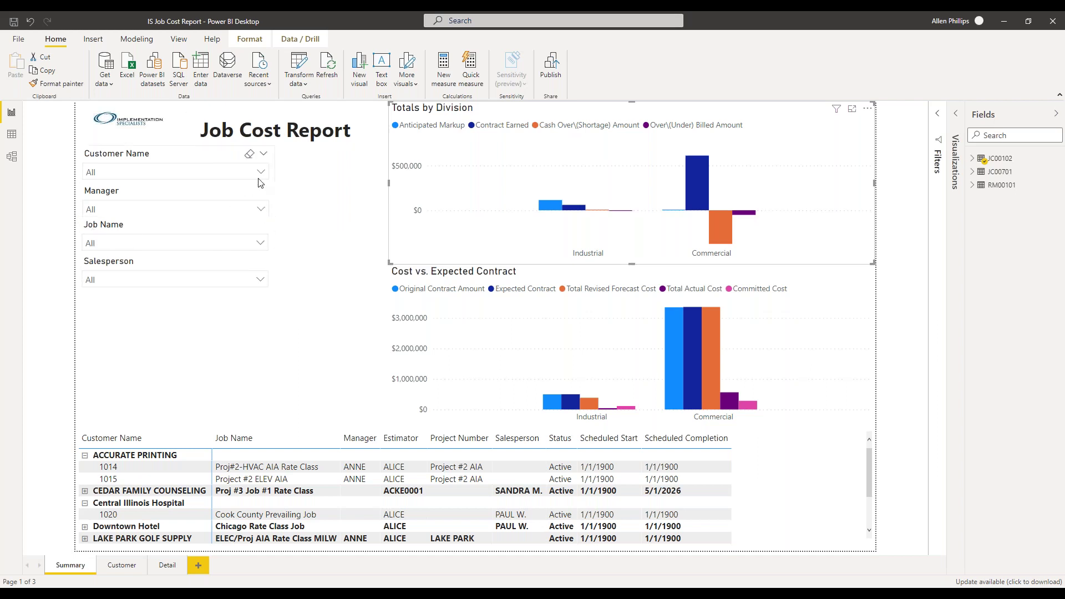
Step: Filter the Summary page by Job Name to ELEC/Proj AIA Rate Class MILW
click(262, 244)
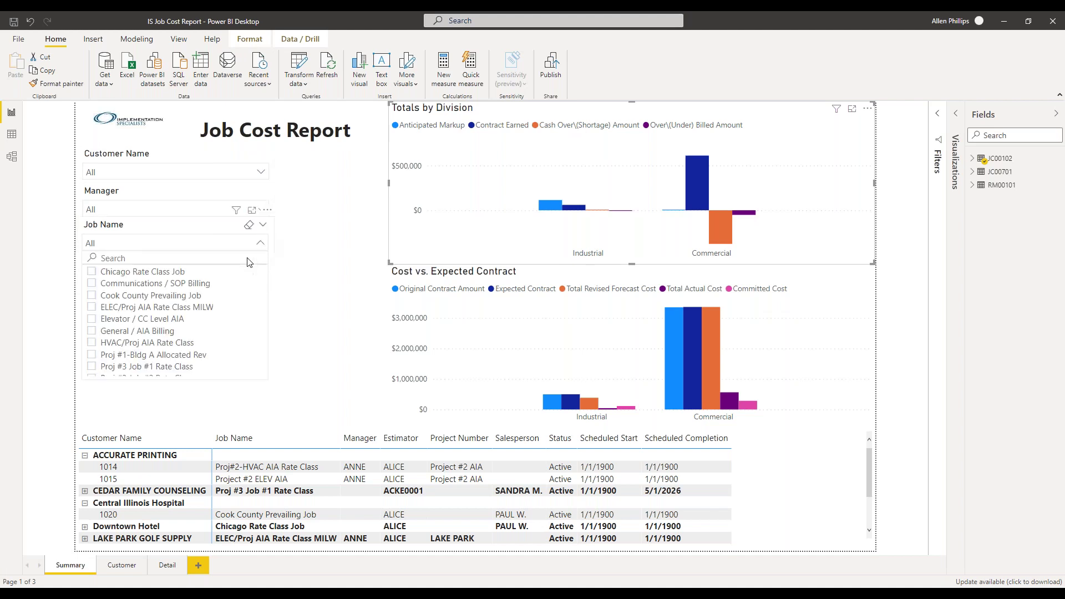
click(91, 309)
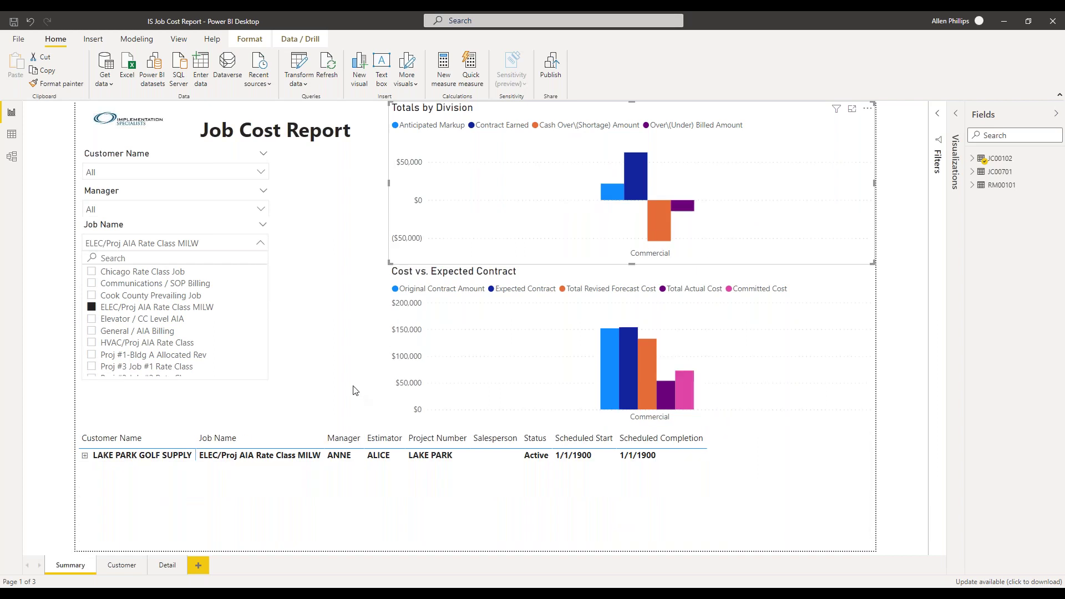
click(355, 391)
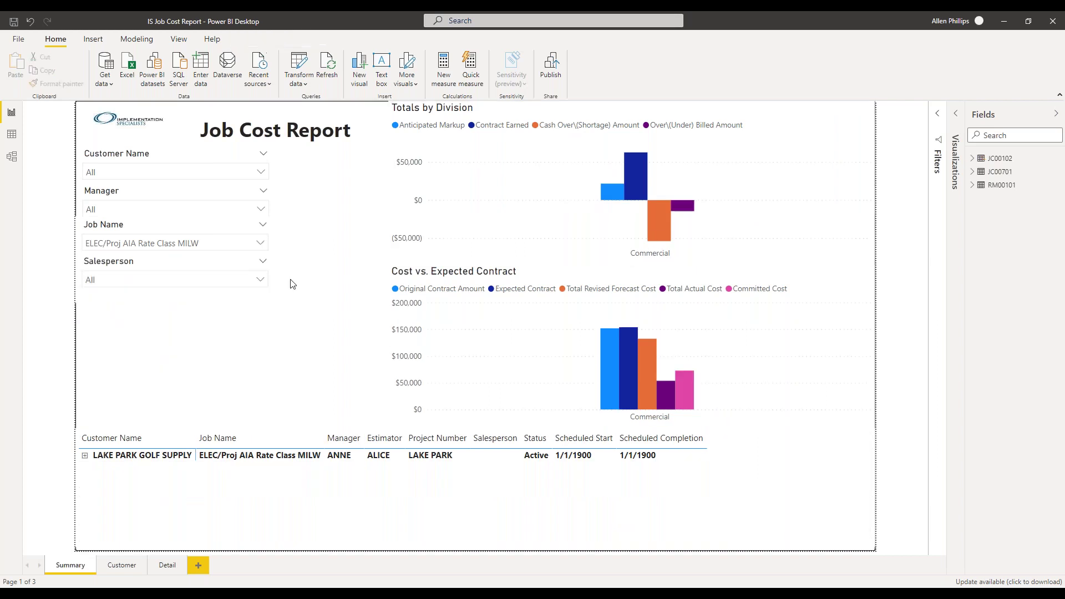
Step: Check the Manager slicer's options under the Job Name filter, leave it at All, and clear the Job Name selection
click(261, 209)
click(92, 225)
click(92, 226)
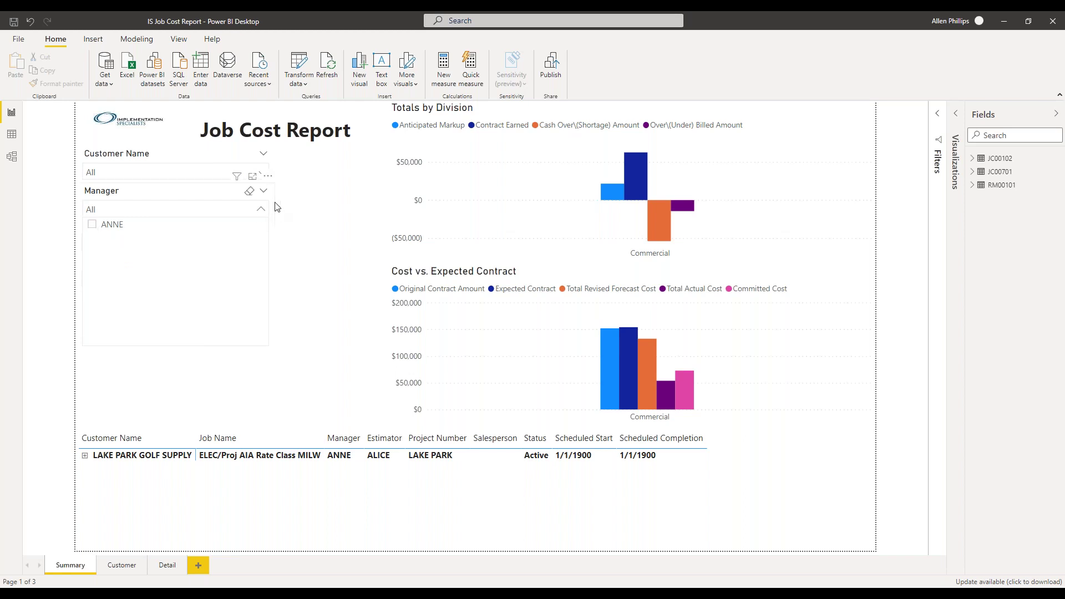
click(260, 214)
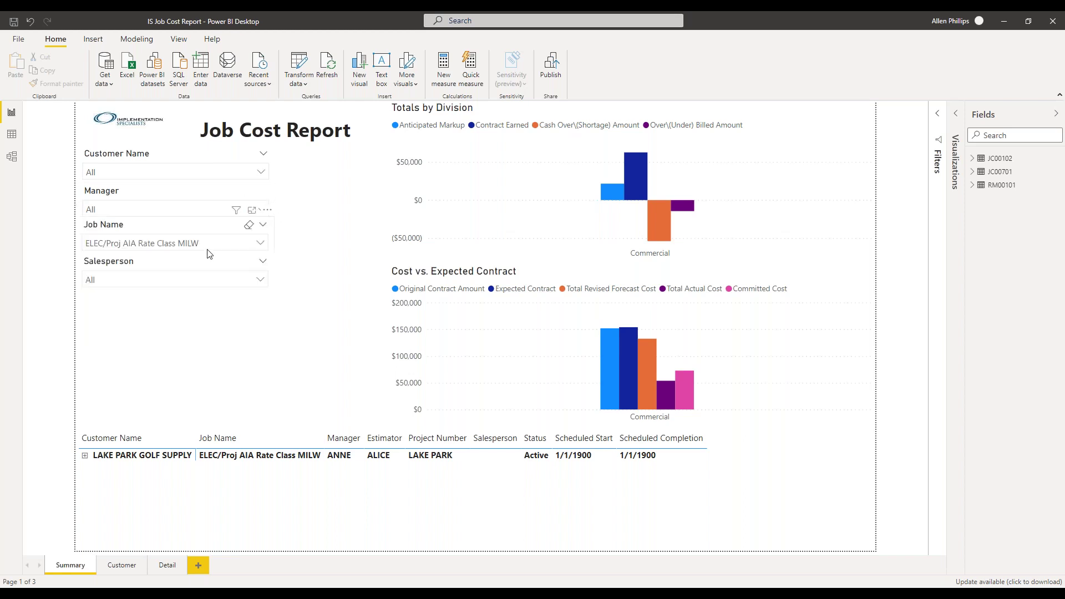
click(250, 228)
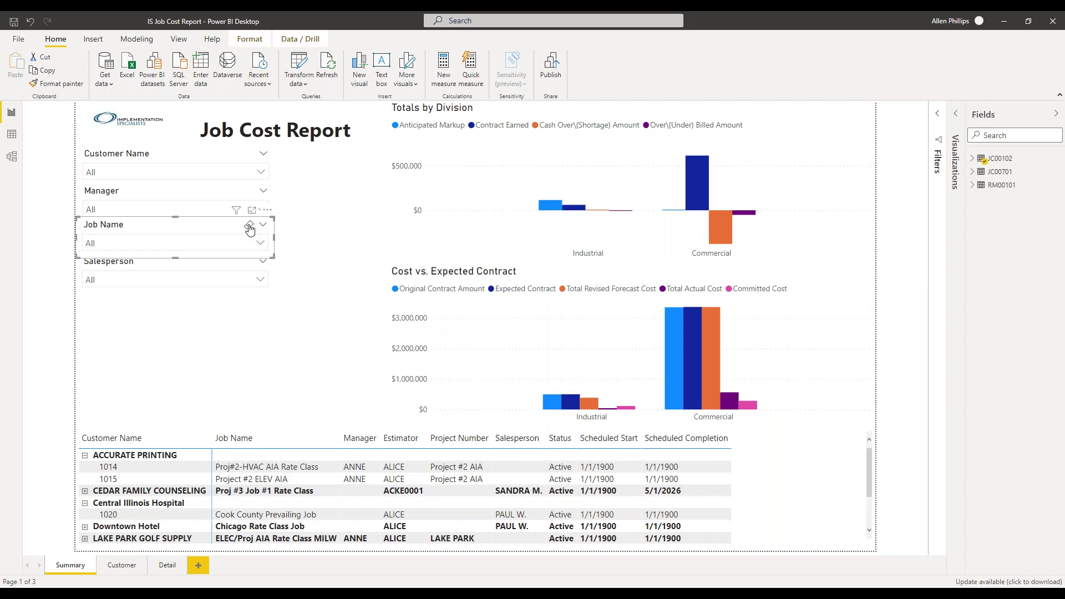
Step: Select the Cost vs. Expected Contract chart and expand the Visualizations pane
click(875, 303)
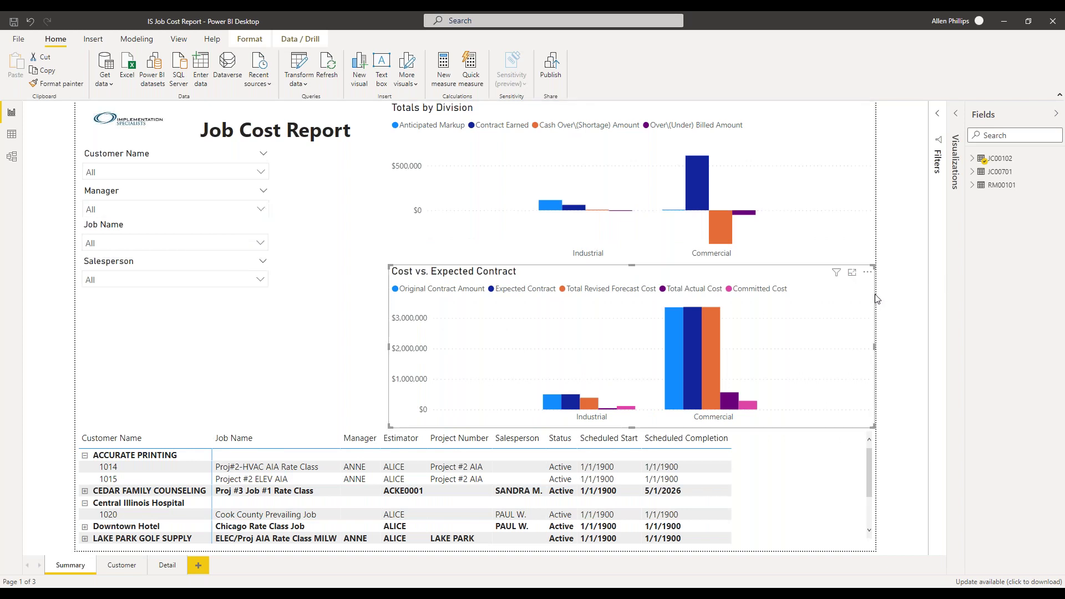
click(955, 115)
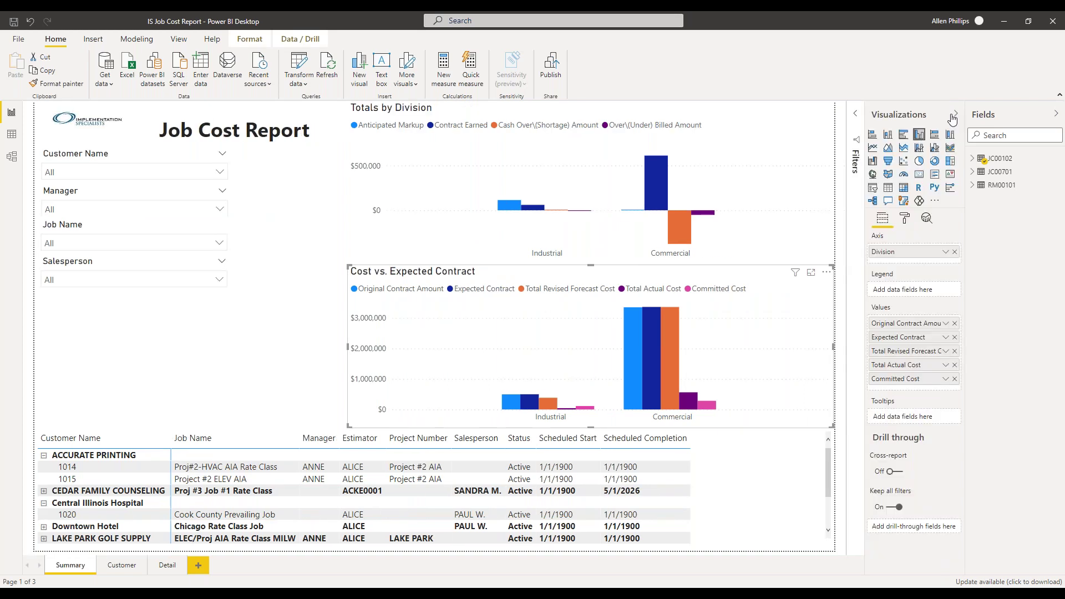
click(872, 189)
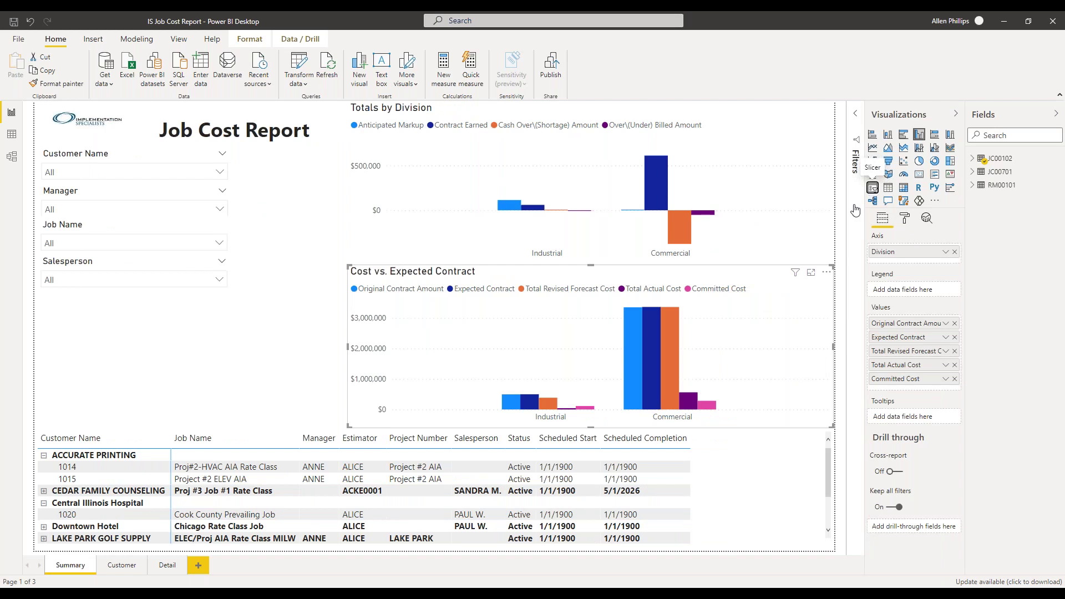
click(76, 349)
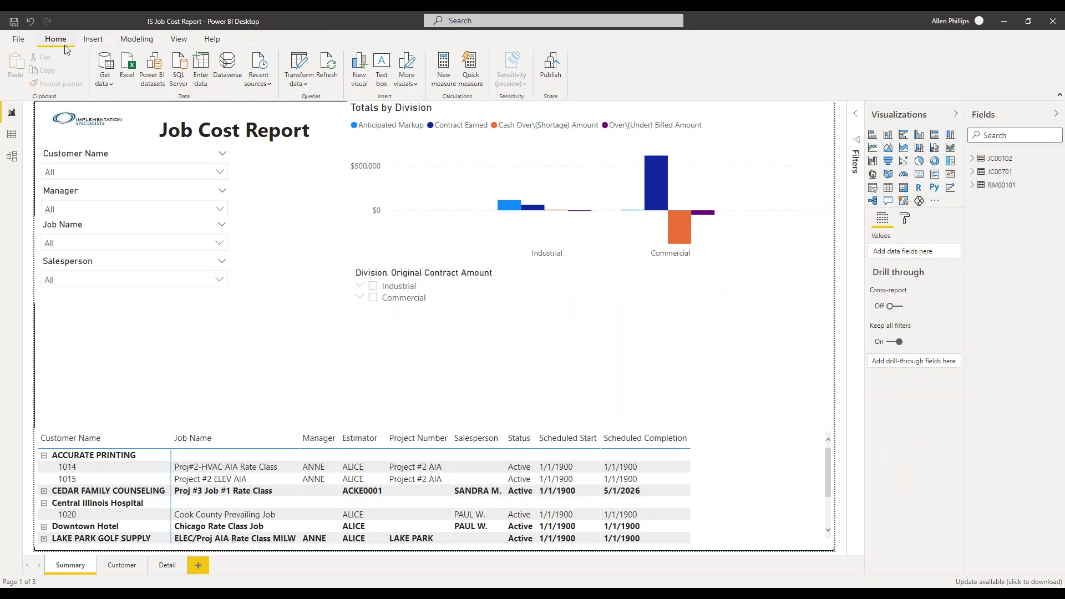
key(ctrl+z)
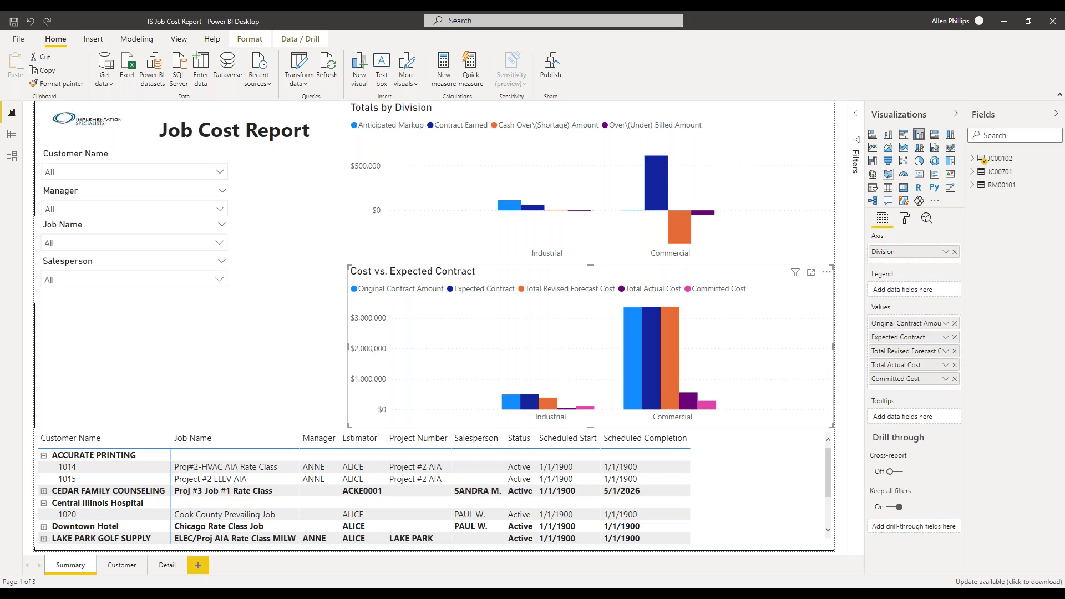
Step: Add an empty slicer to the blank area below the Salesperson slicer, with no existing visual selected
click(97, 333)
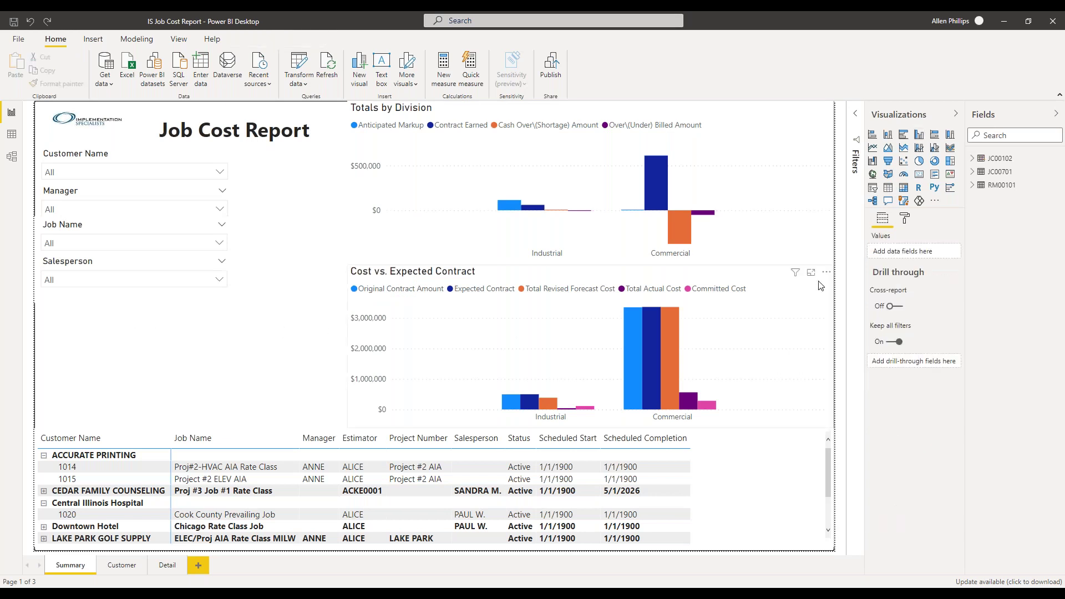
click(873, 191)
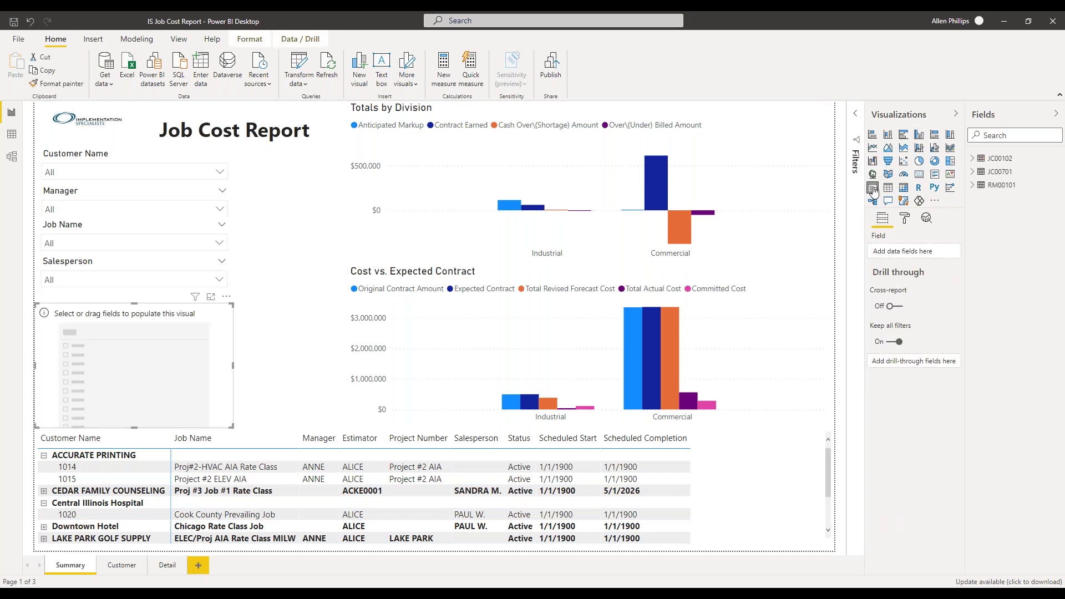
click(236, 365)
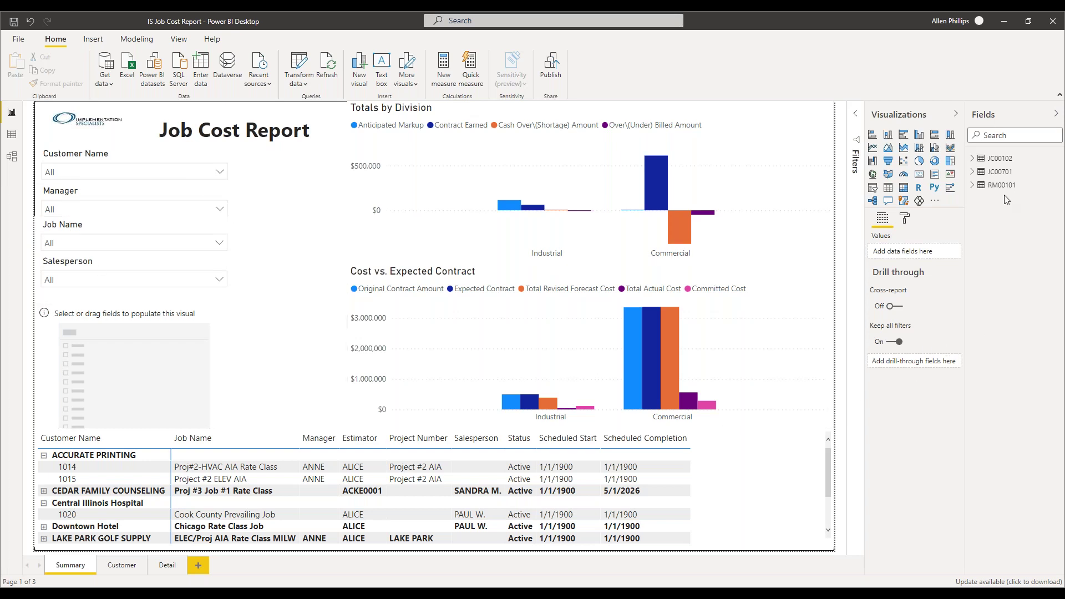
Step: Place the Manager field from the JC00102 table on the Summary page, beside the empty slicer
click(975, 160)
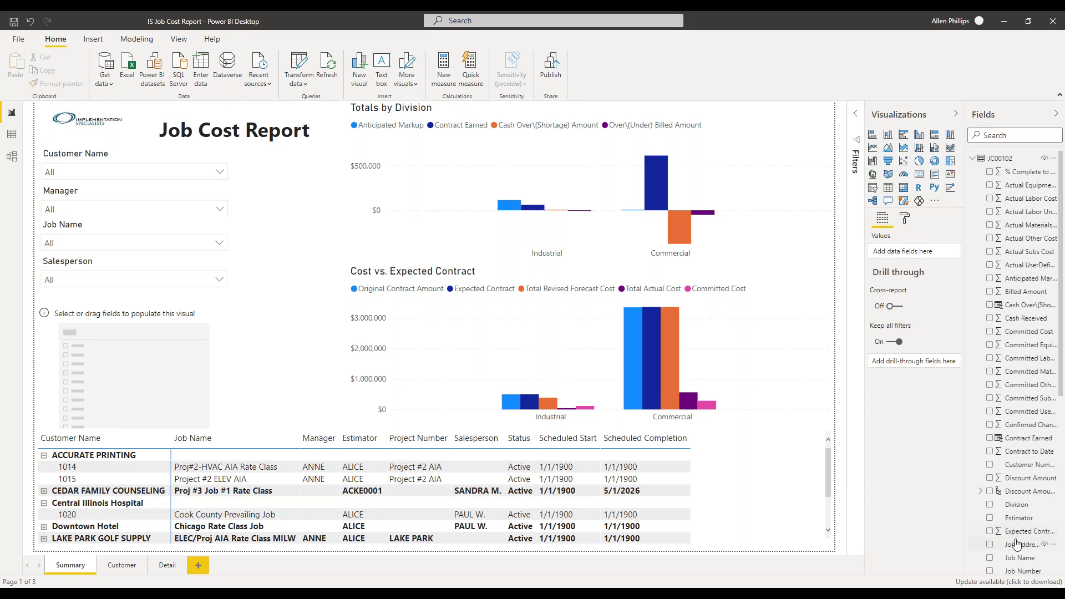
scroll(1014, 534, down, 3)
drag(1007, 456, 900, 254)
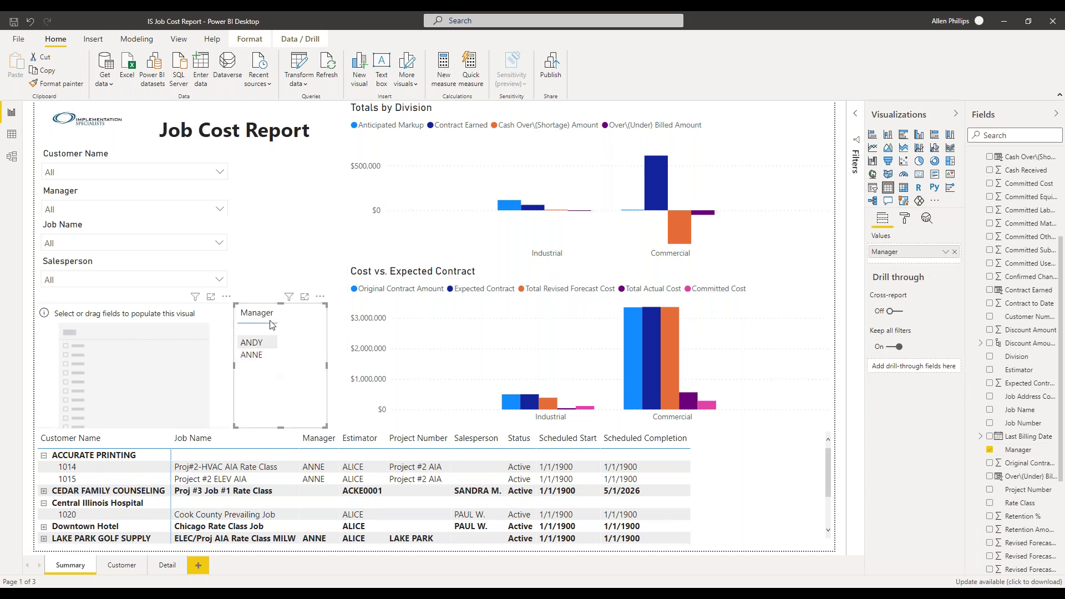
Step: Test cross-filtering the Summary page by selecting each manager value in turn in the Manager table visual
click(255, 357)
click(255, 344)
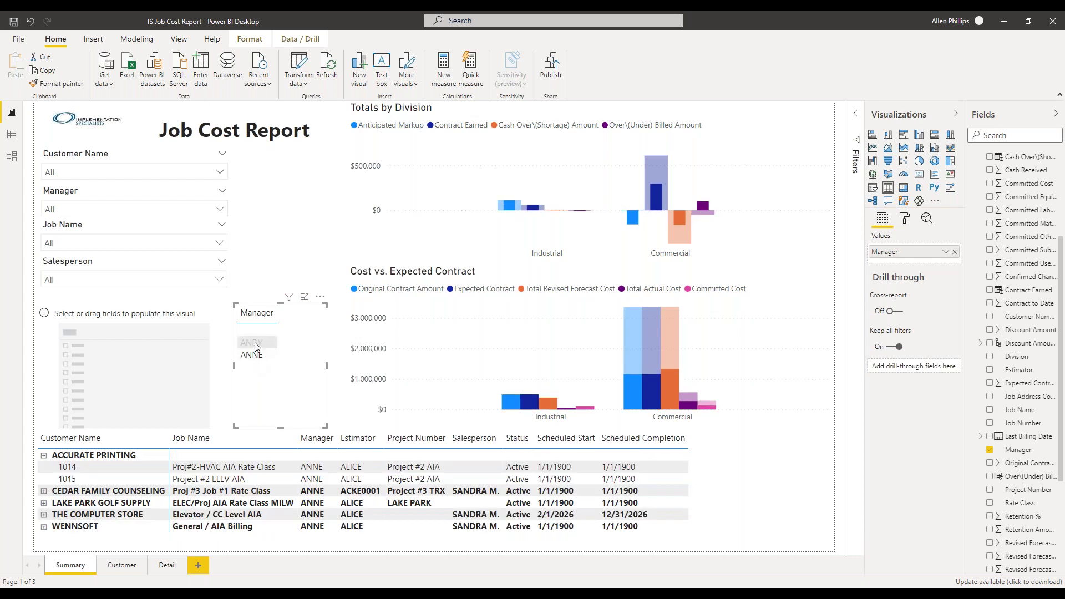
click(254, 344)
click(255, 356)
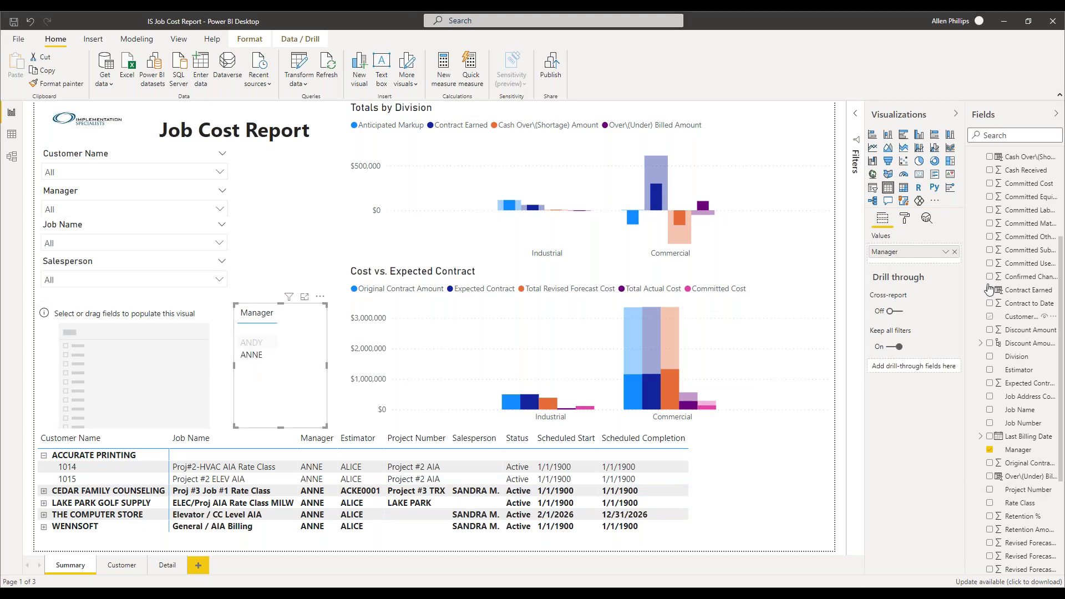
Step: Populate the empty slicer below the Salesperson slicer with the Job Number field from JC00102
scroll(1020, 258, up, 3)
scroll(1020, 258, down, 5)
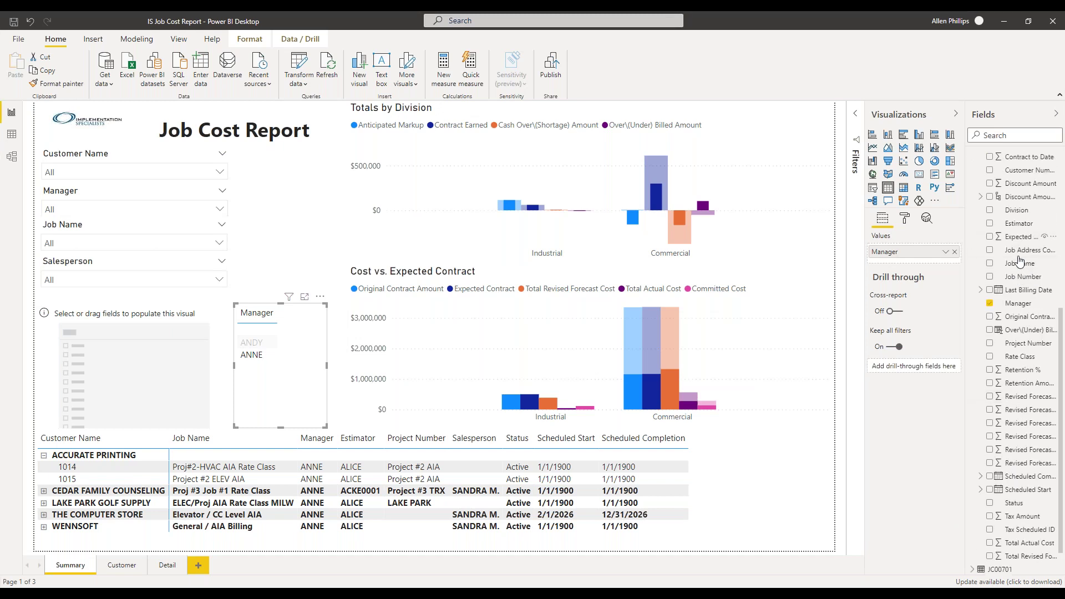
drag(991, 262, 106, 336)
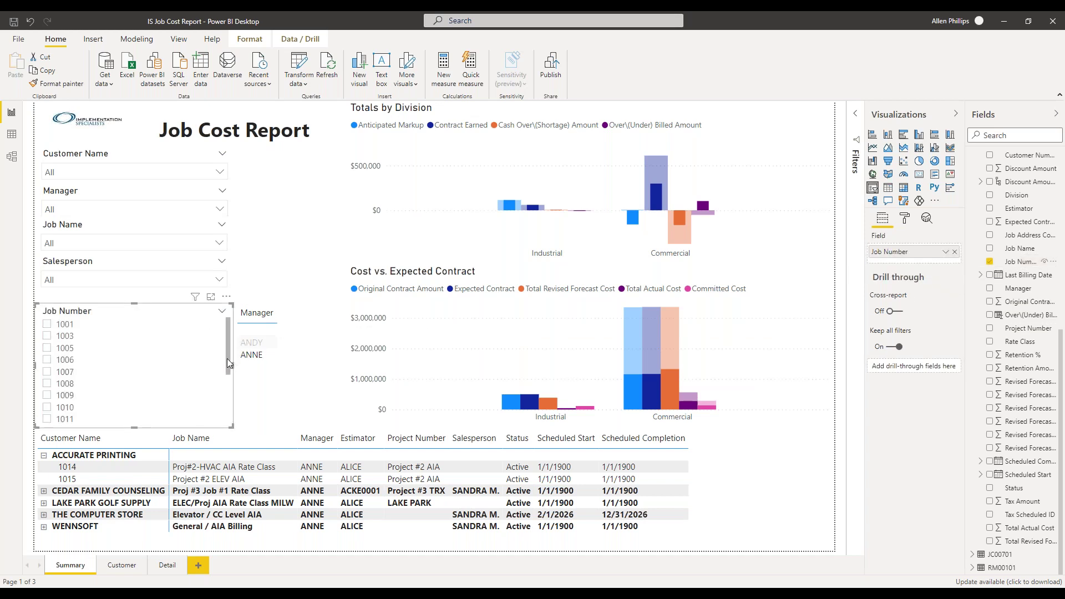
Step: Test the Job Number slicer by filtering the page by jobs 1005, 1010, 1011 and 1006 in turn
click(47, 348)
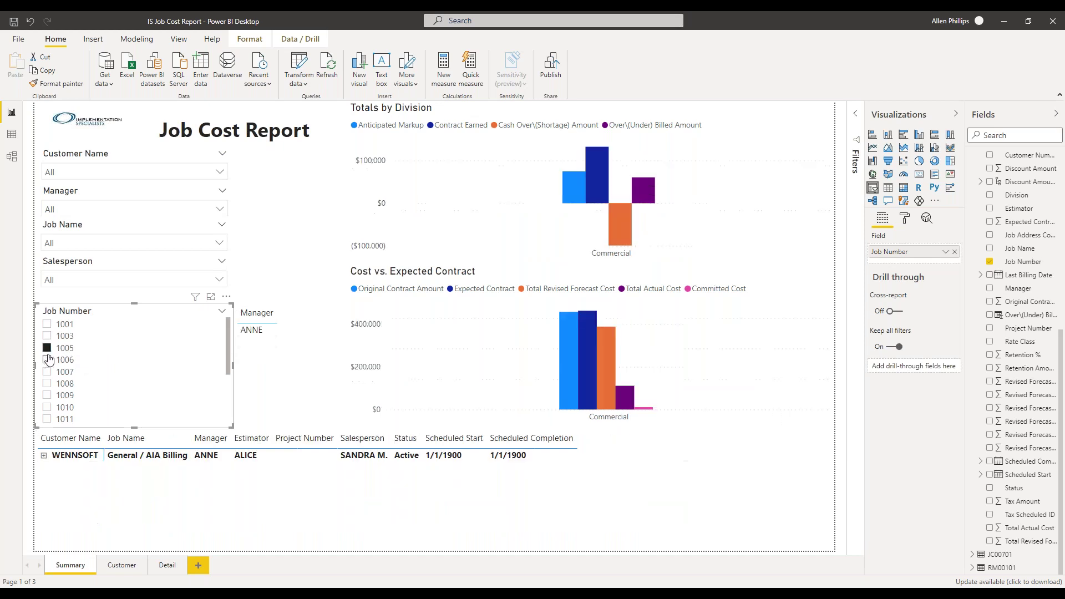
click(47, 408)
click(47, 419)
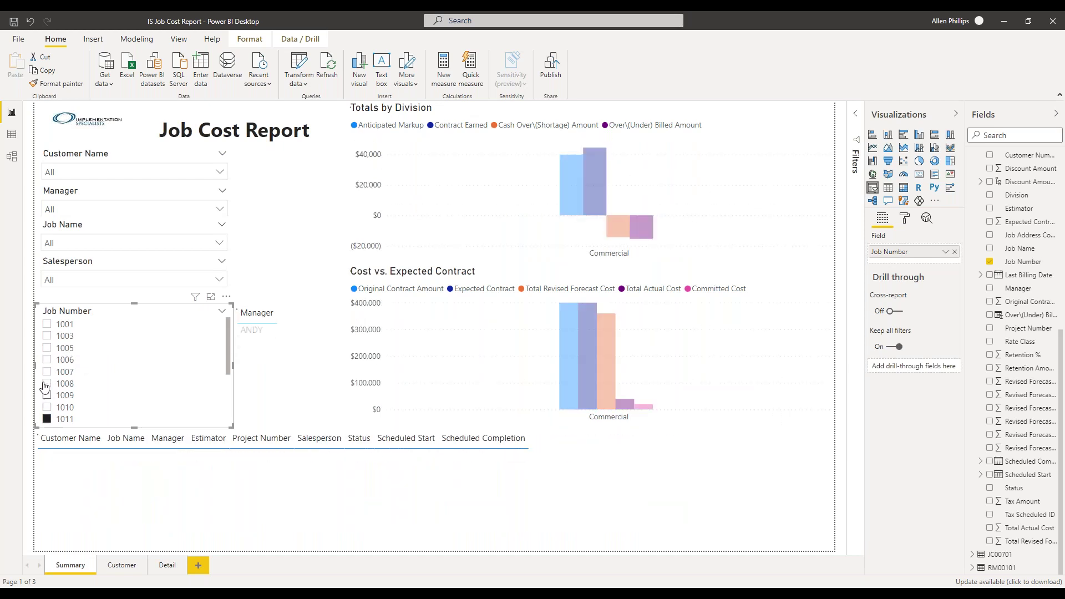
click(47, 359)
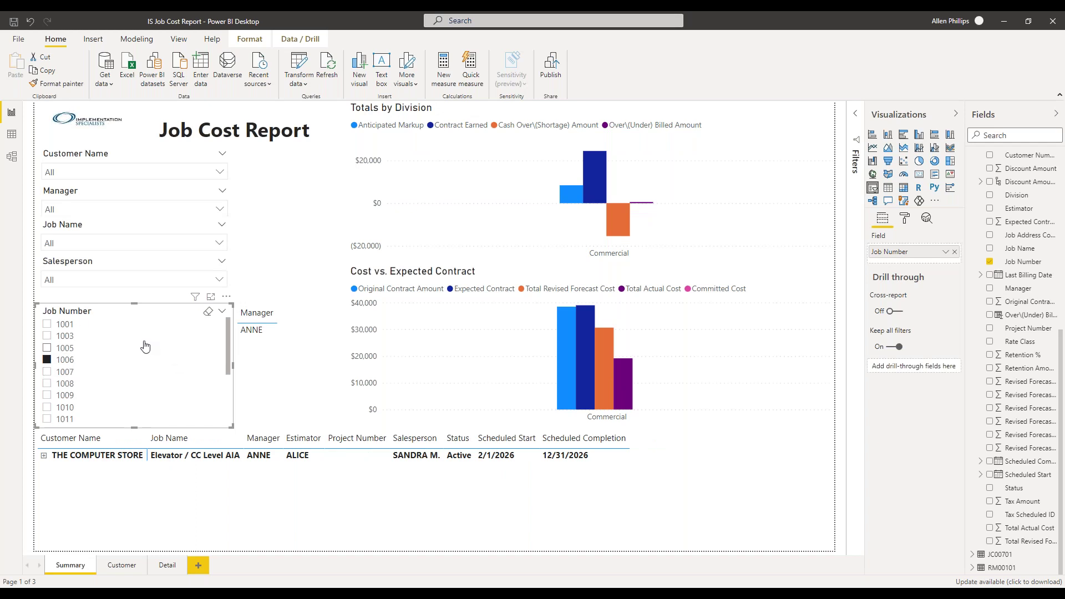
Step: Delete the Manager table visual beside the Job Number slicer
click(272, 329)
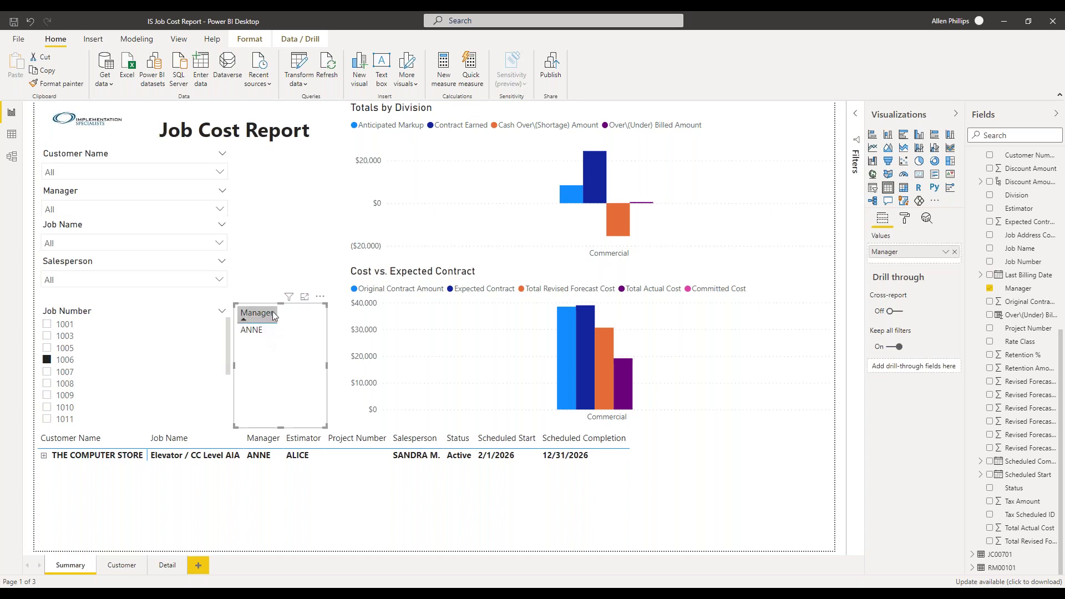
click(320, 297)
key(Escape)
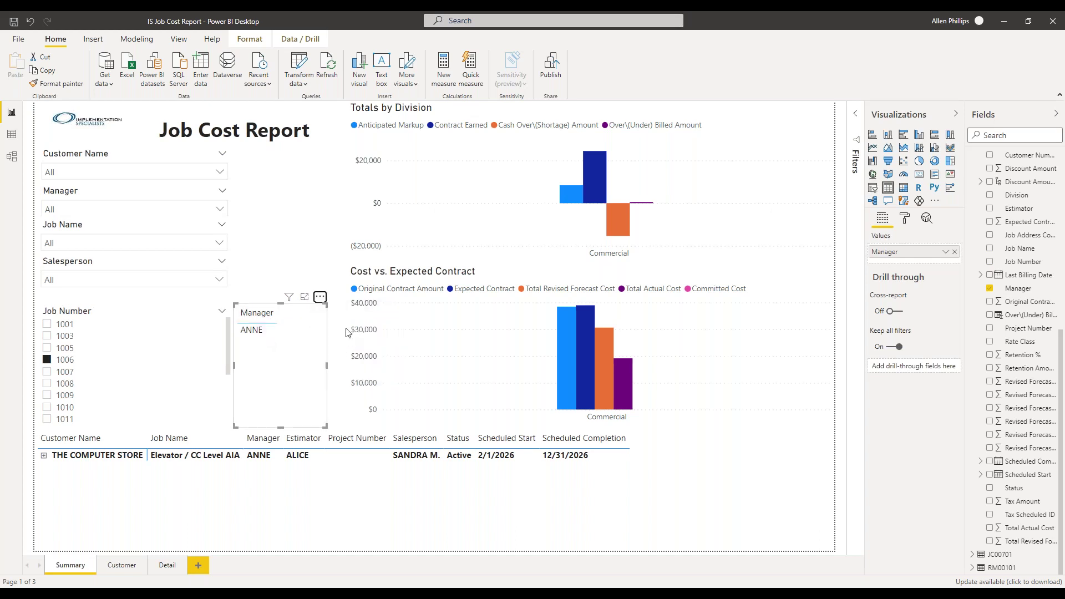
key(Delete)
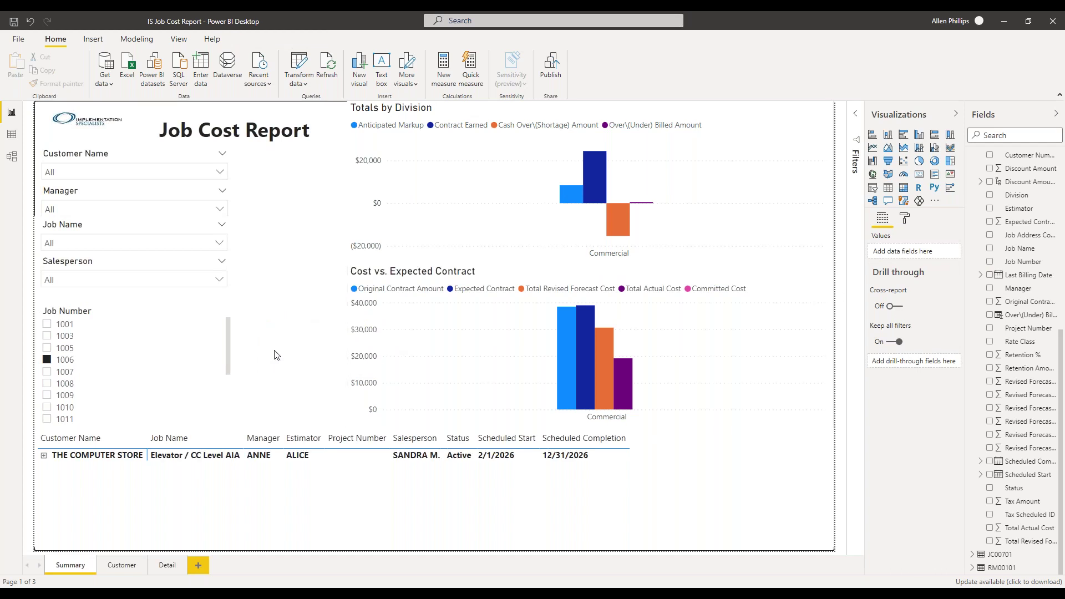
Step: Add a slicer on the Manager field beside the Job Number slicer and clear the Job Number selection
click(872, 188)
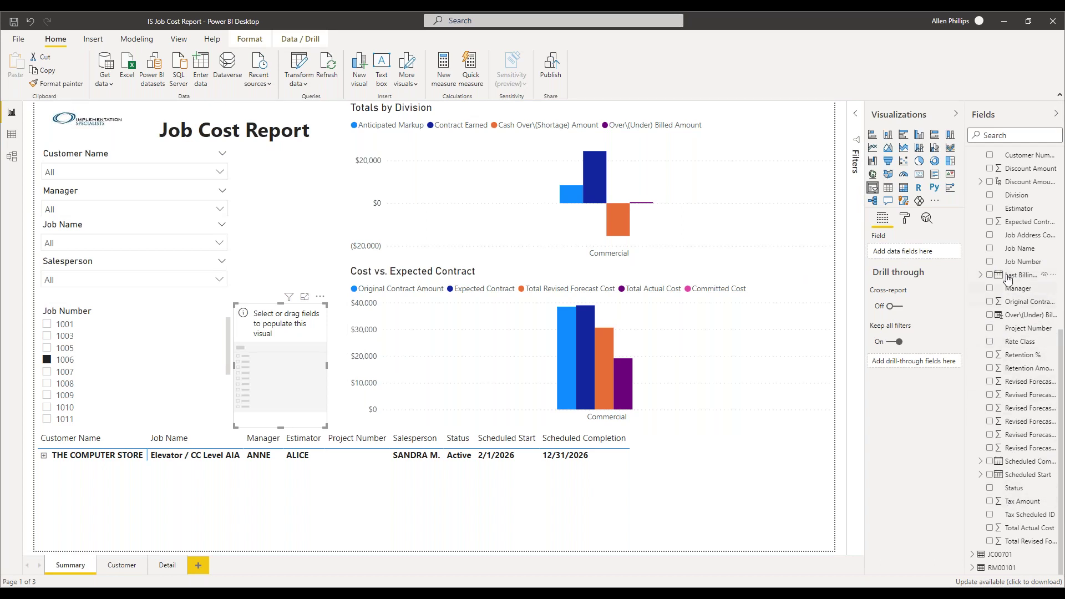
drag(1018, 288, 910, 251)
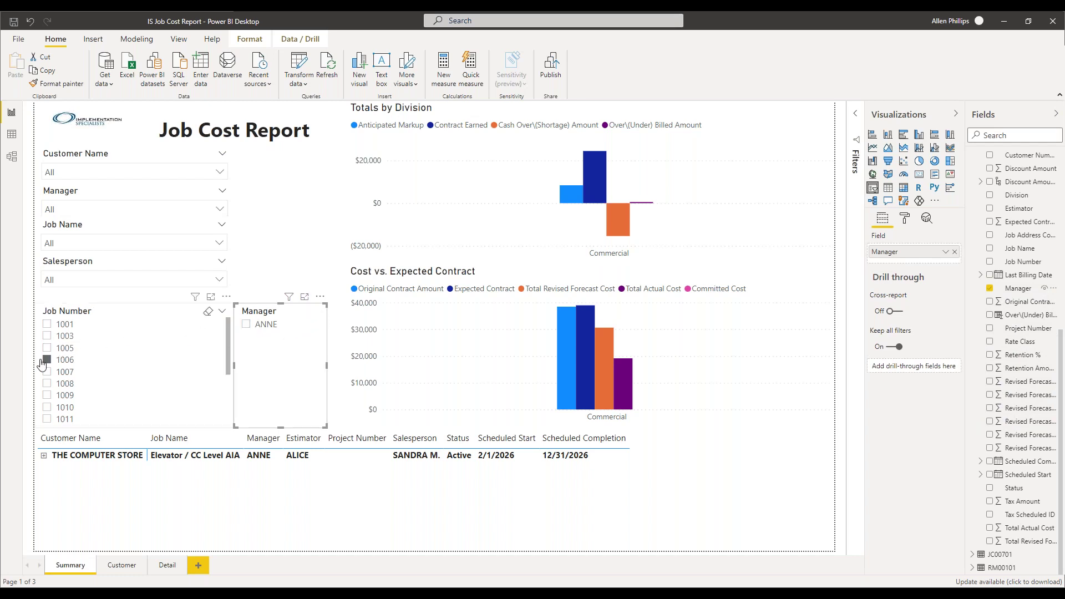
click(209, 314)
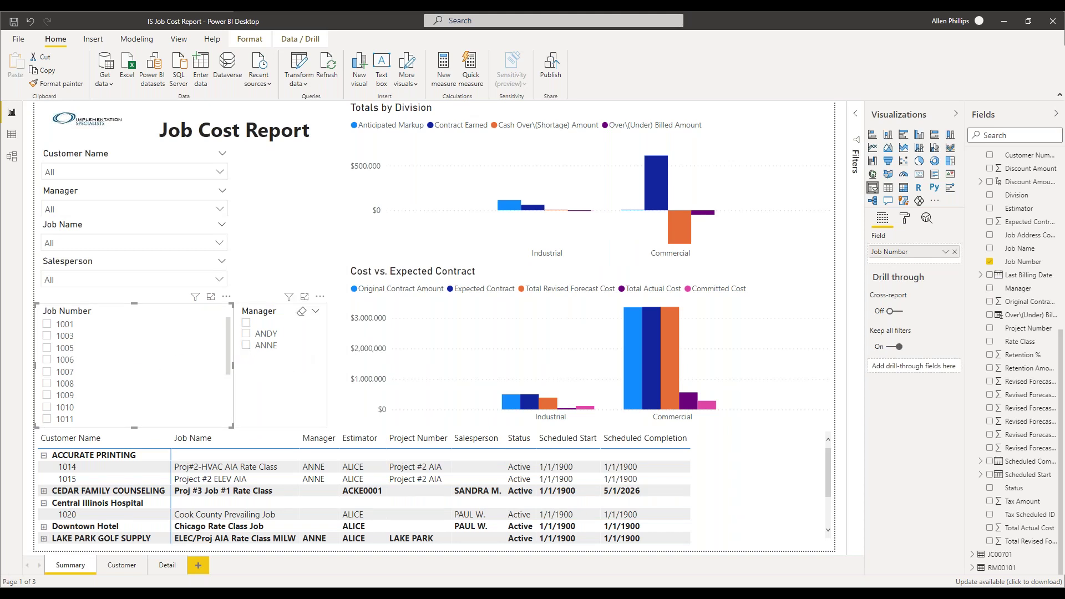
Step: Check the Customer and Detail pages for the new slicers and return to the Summary page
click(122, 566)
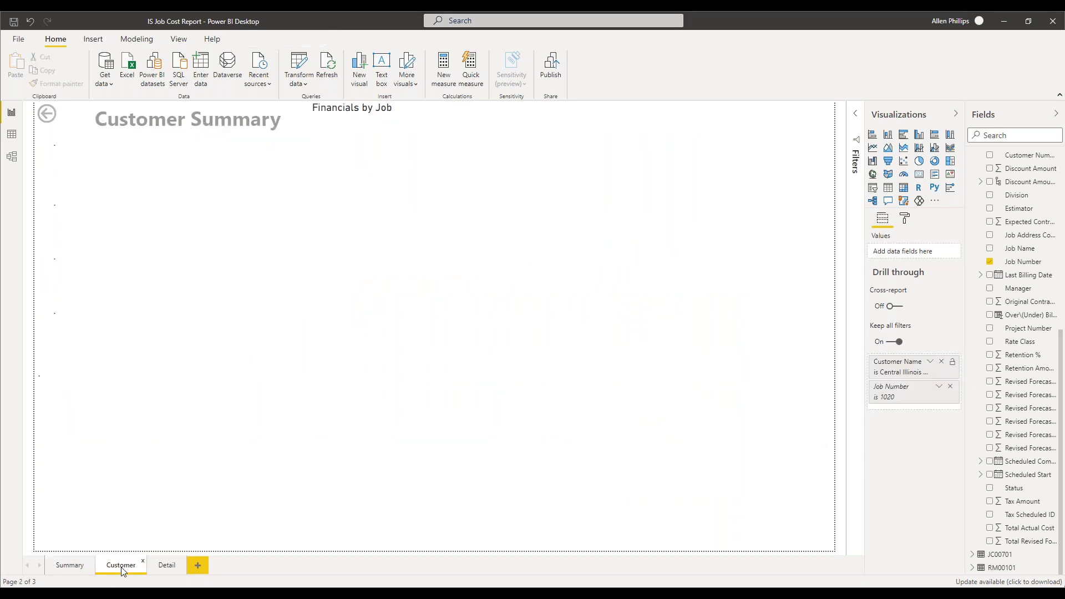
click(169, 566)
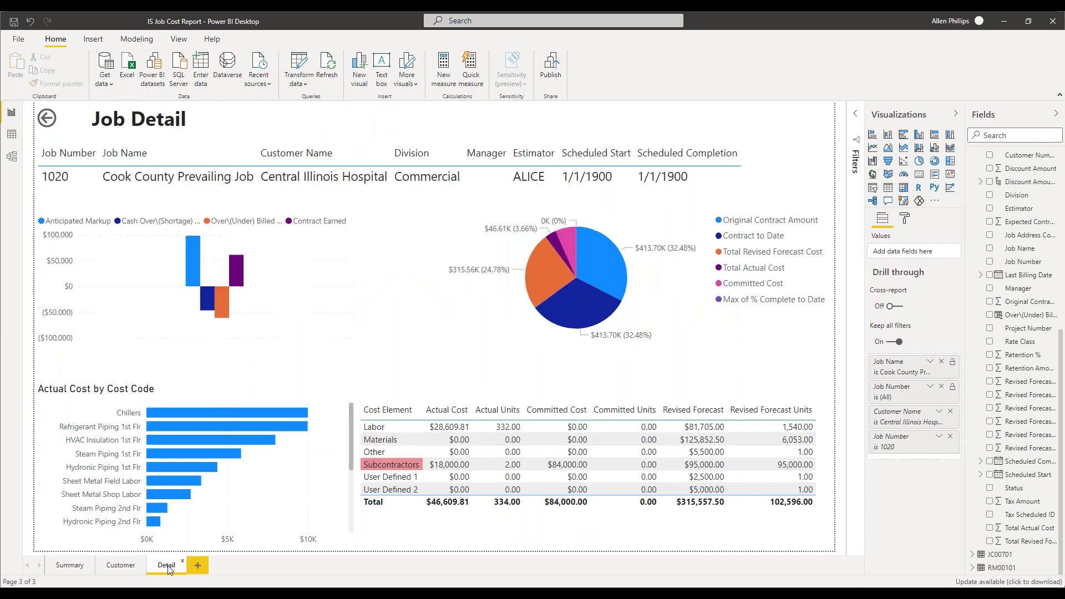
click(112, 572)
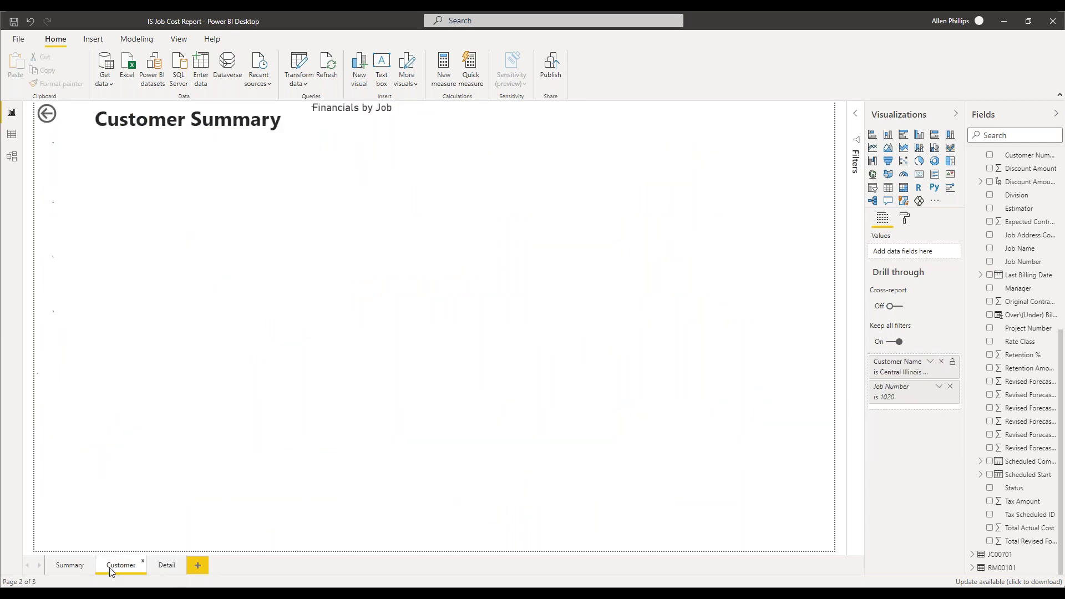
click(74, 568)
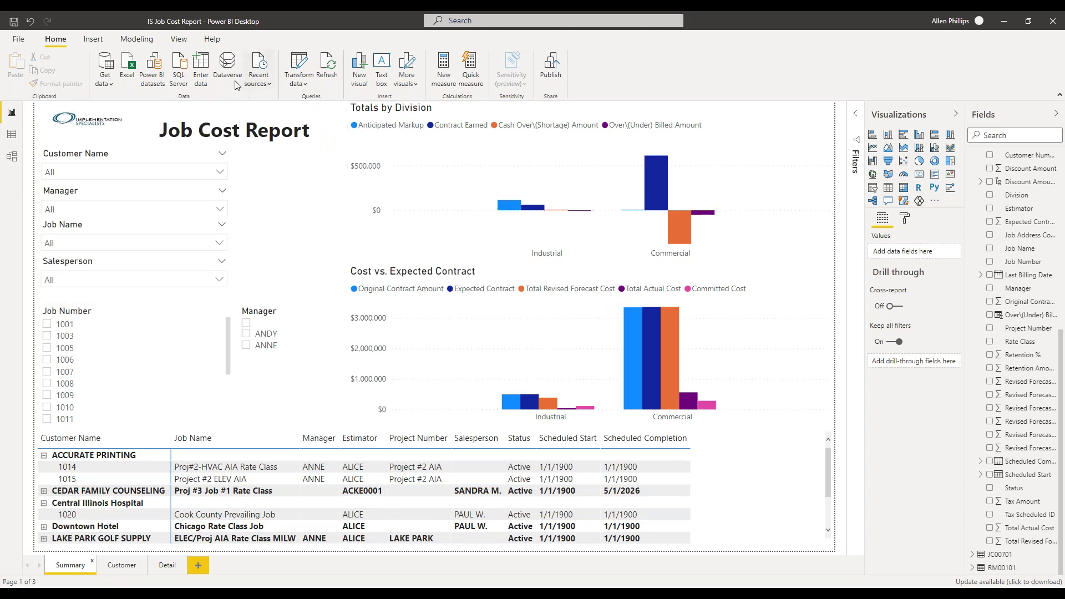
Step: Add and sync the Job Number slicer with the Customer and Detail pages
click(181, 41)
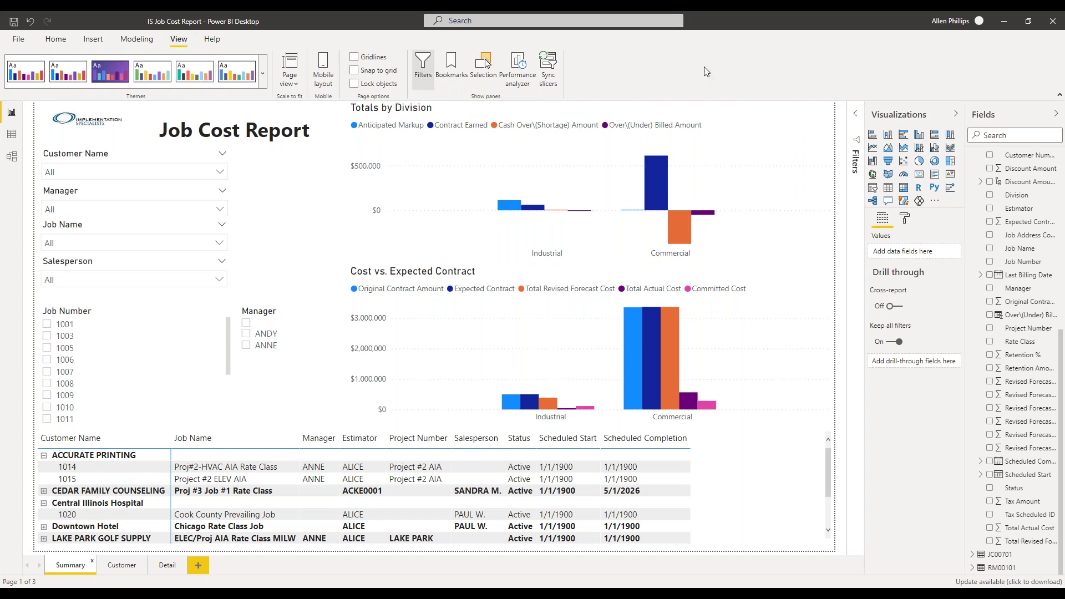
click(547, 63)
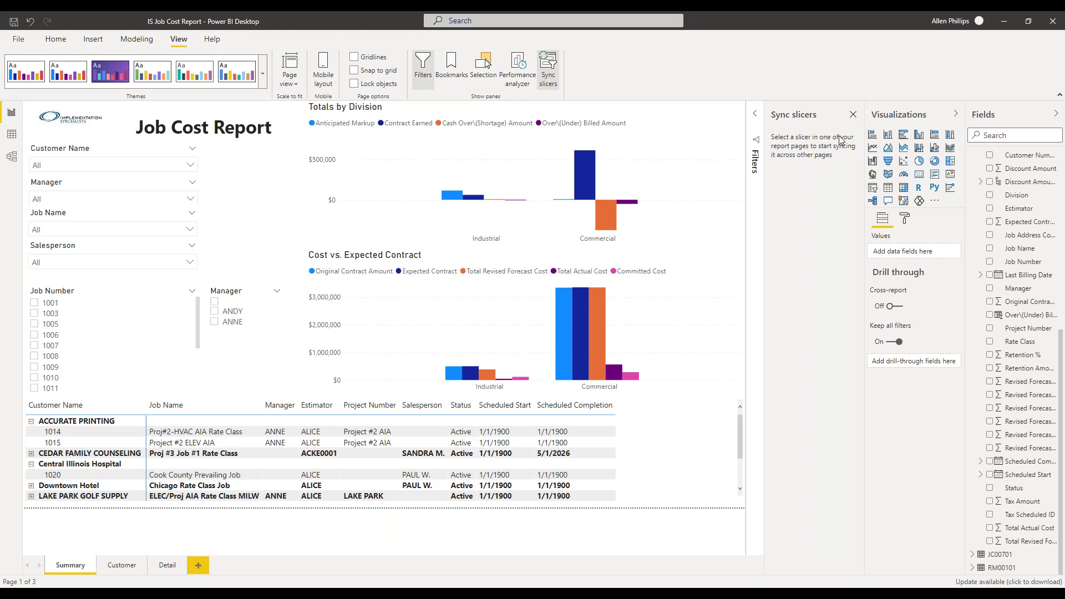
click(89, 297)
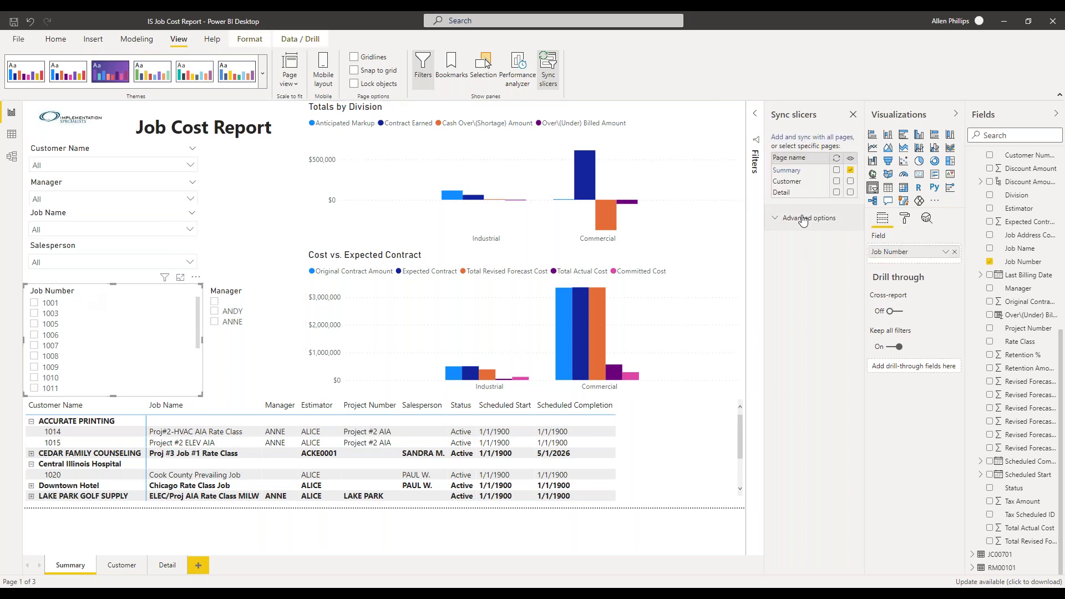
click(836, 181)
click(836, 192)
Step: Examine the synced Job Number slicer on the Customer and Detail pages, ending back on the Summary page
click(122, 566)
click(164, 565)
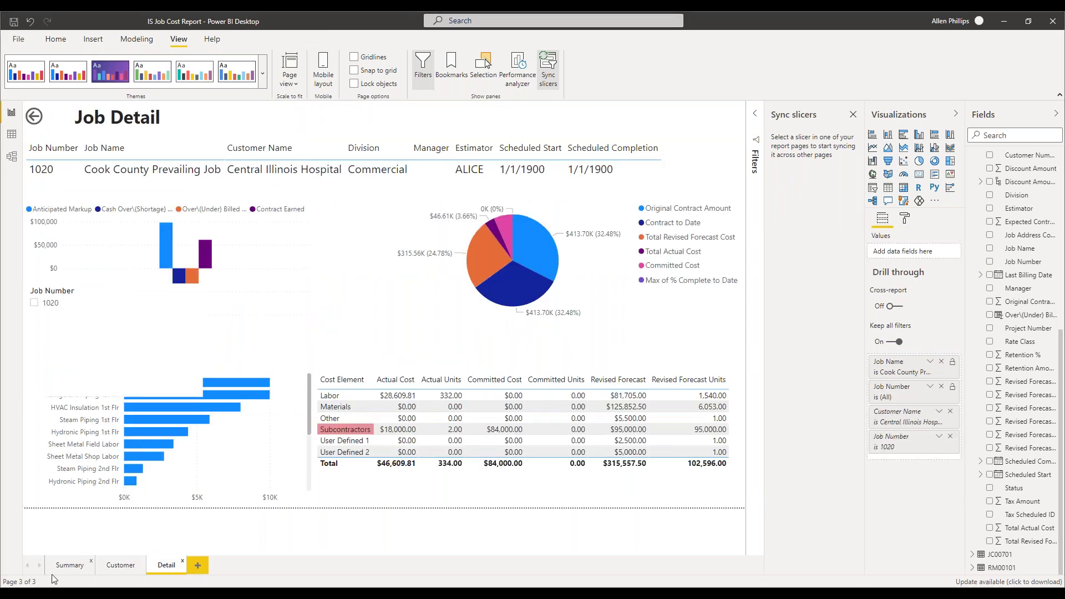
click(66, 565)
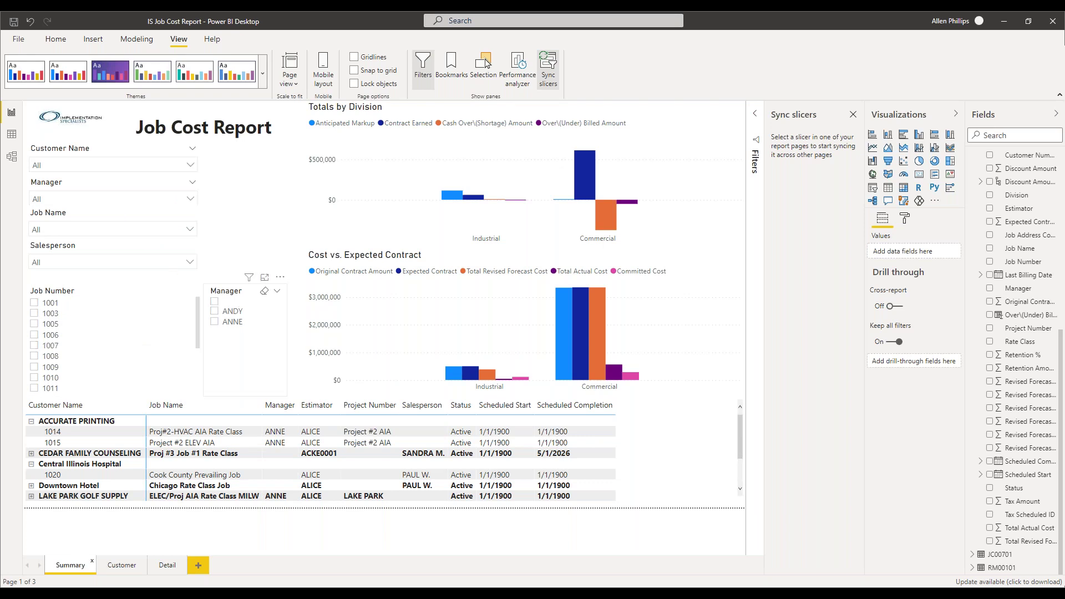
Step: Sync the lower Manager slicer across the Summary, Customer and Detail pages, make it visible on all three, and close the sync settings
click(247, 355)
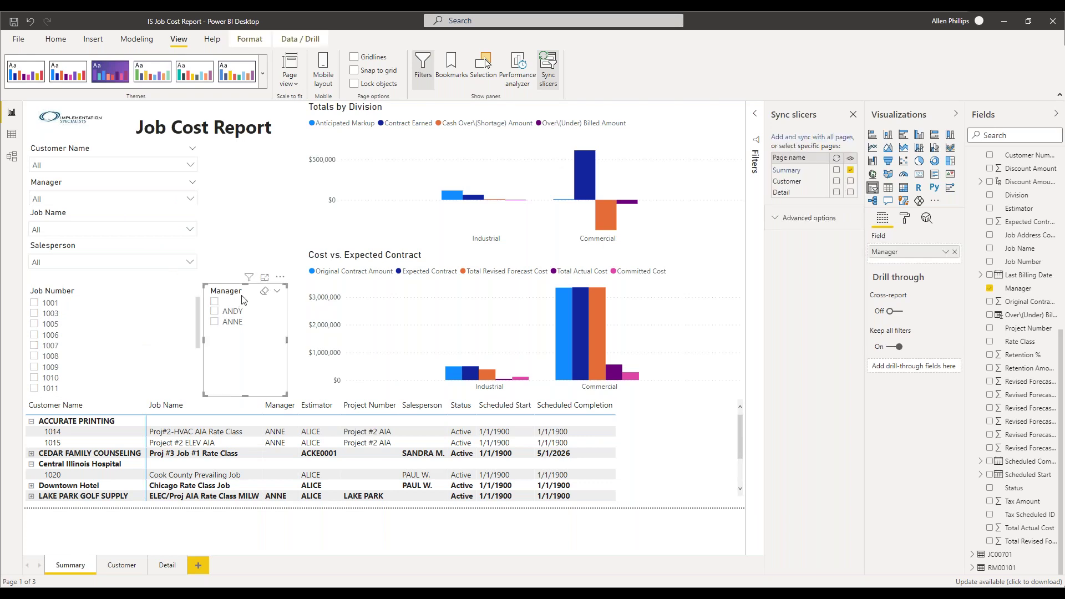
click(851, 192)
click(836, 192)
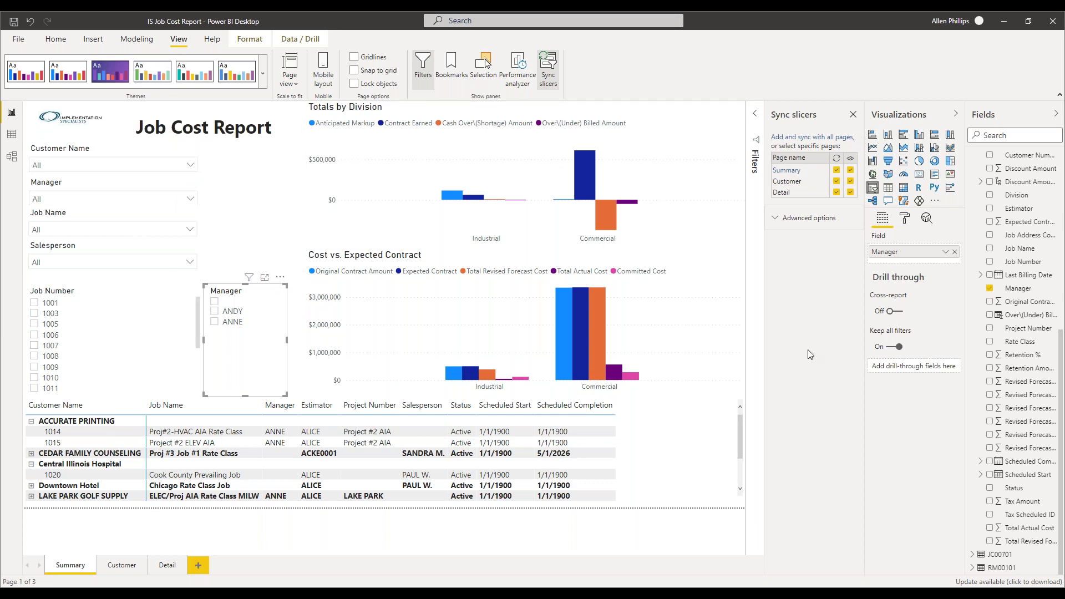
click(853, 117)
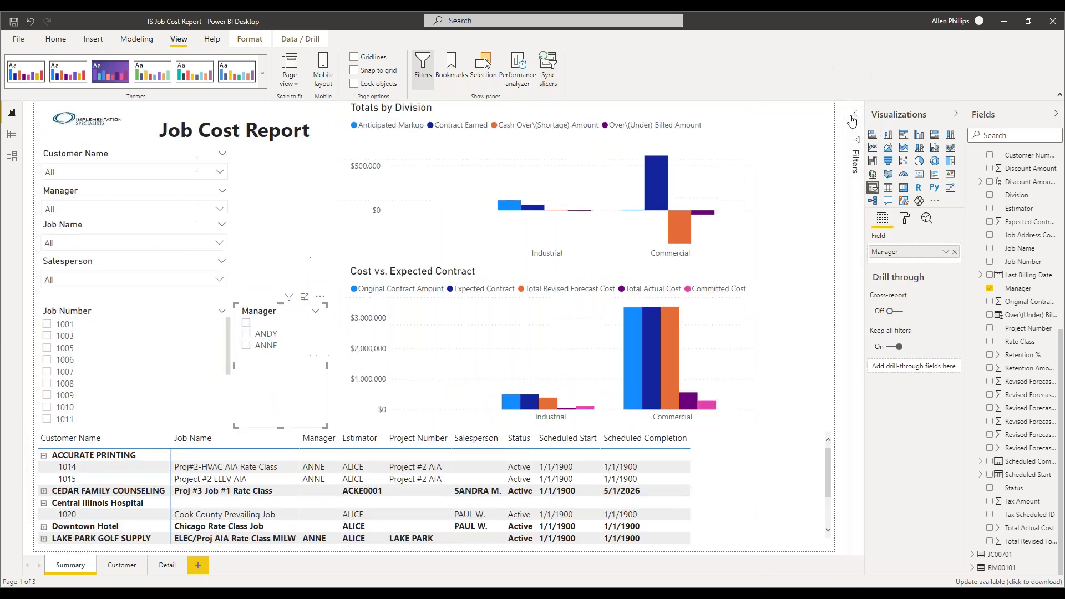
Step: Set the Job Number slicer's orientation to Horizontal in its general formatting options
click(905, 219)
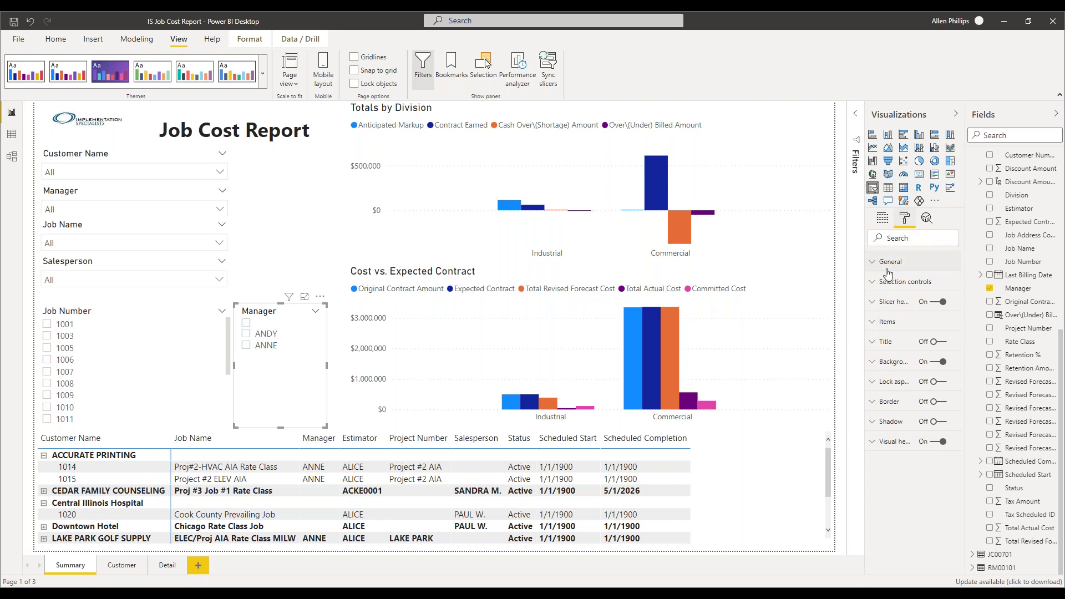
click(871, 264)
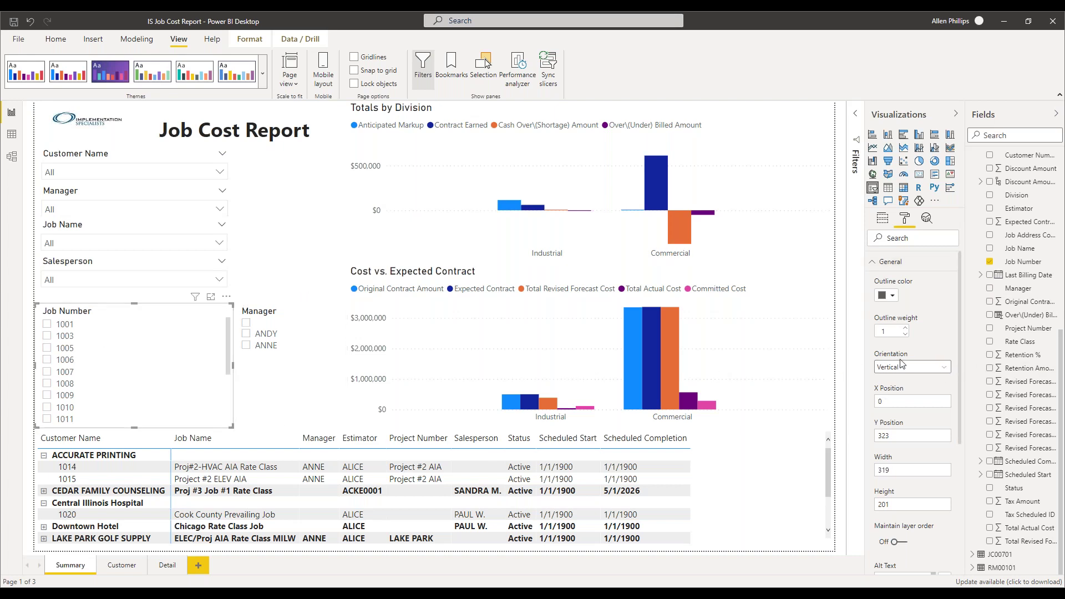
click(946, 367)
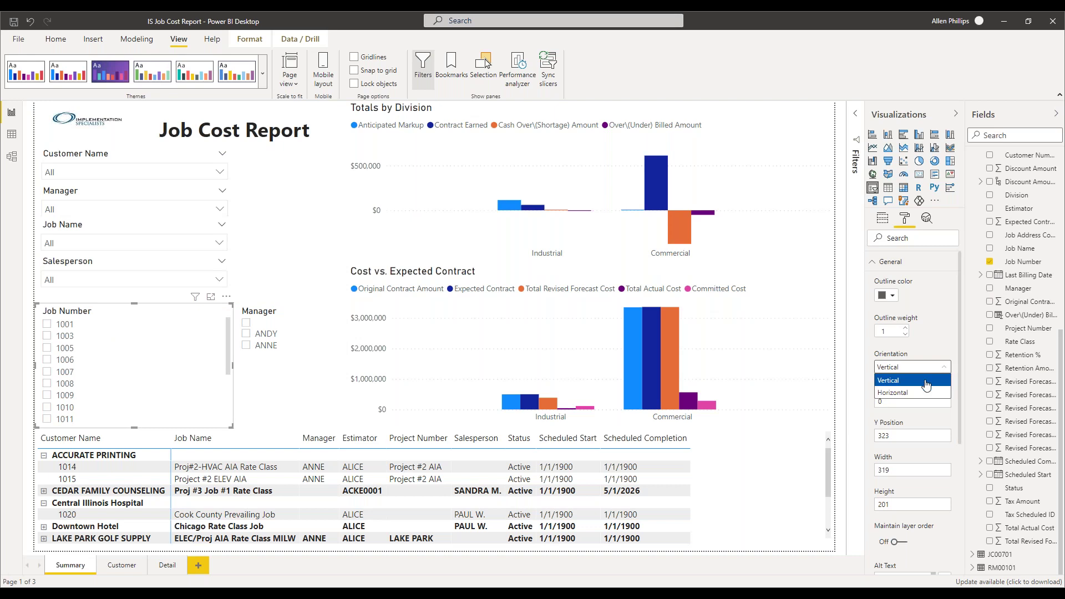
click(887, 393)
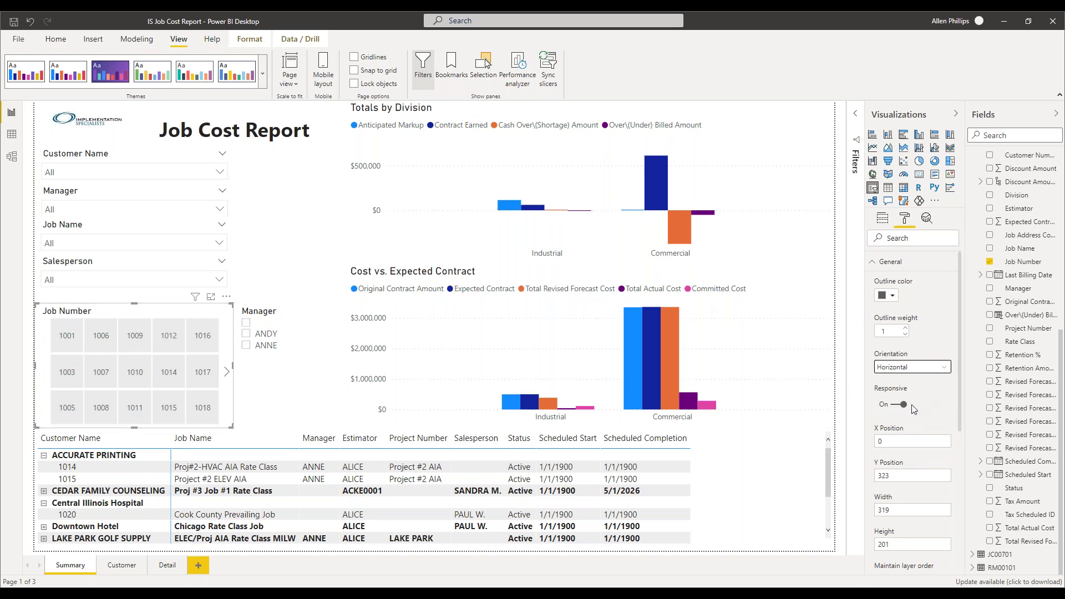
Step: Turn on Single select in the Job Number slicer's selection controls
scroll(914, 409, down, 3)
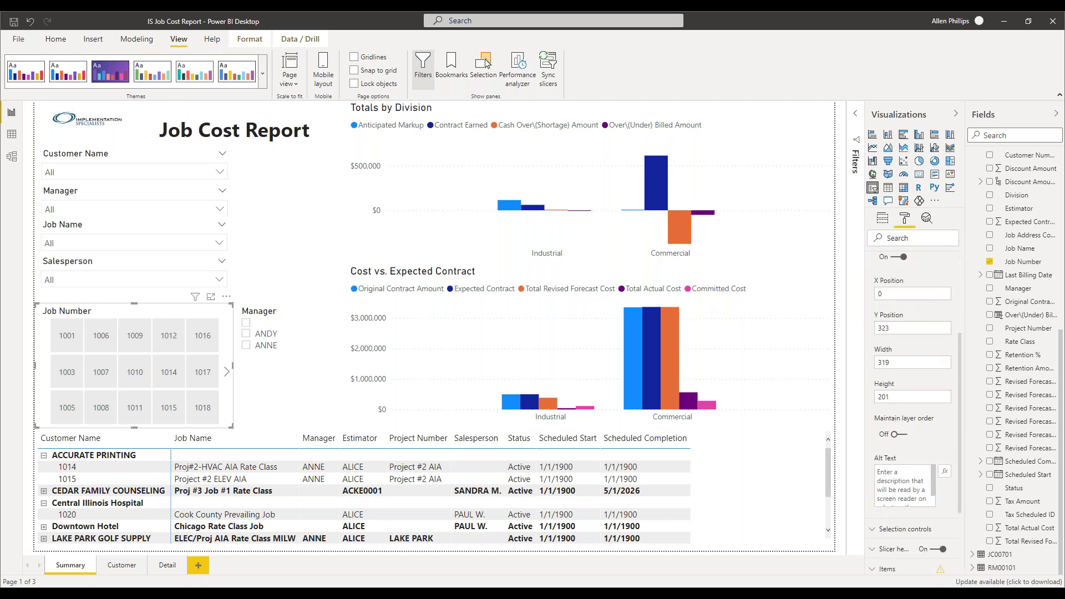
scroll(914, 409, down, 3)
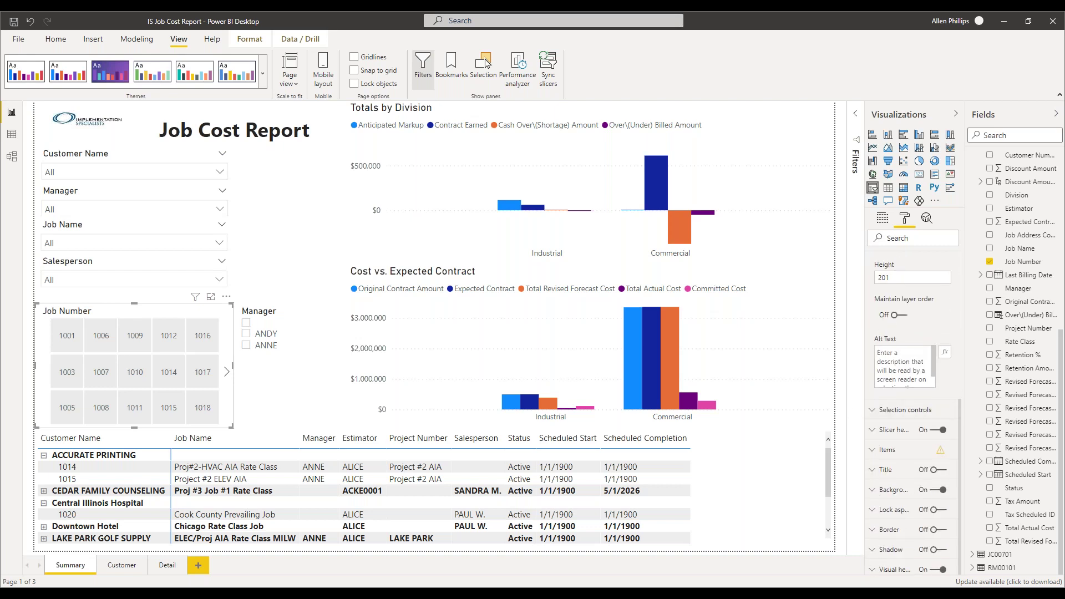
click(875, 415)
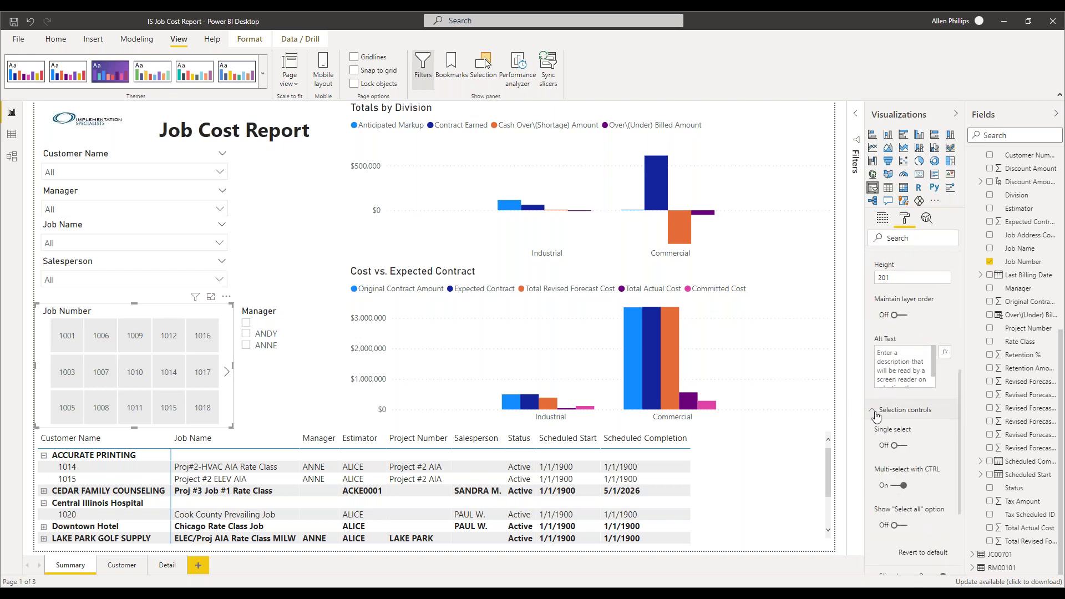
click(905, 447)
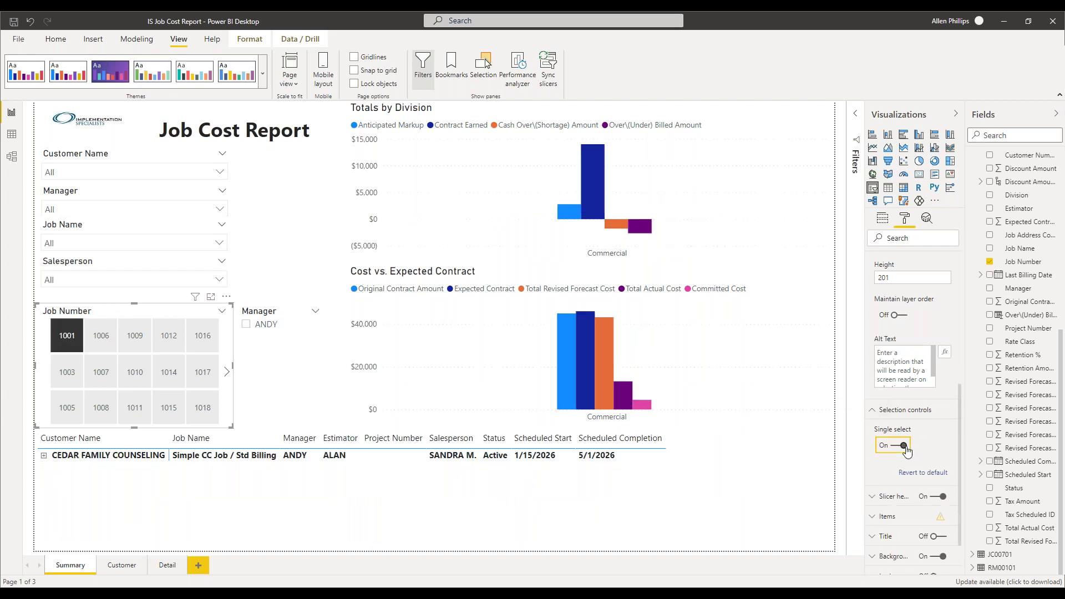
Step: Filter the Summary page by individual job numbers one at a time in the Job Number slicer, ending on 1008
click(104, 336)
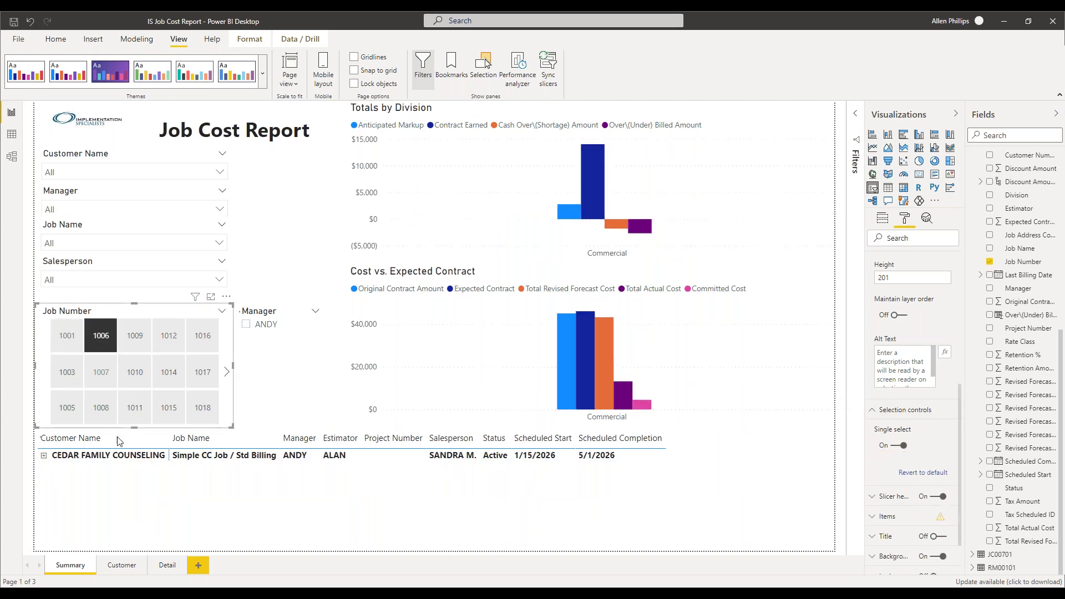
click(131, 336)
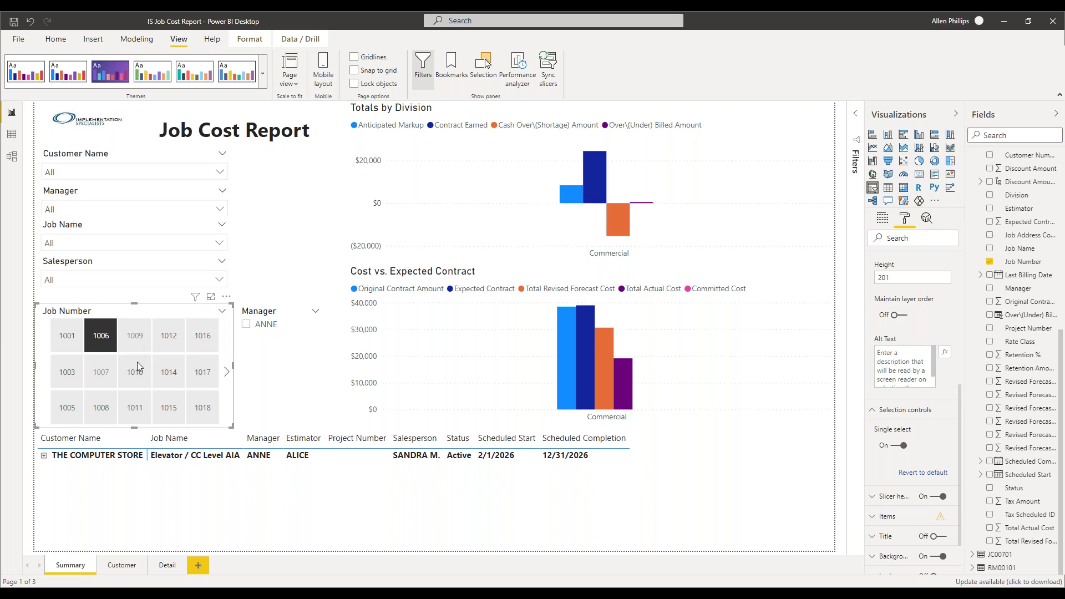
click(173, 341)
click(198, 338)
click(200, 407)
click(129, 417)
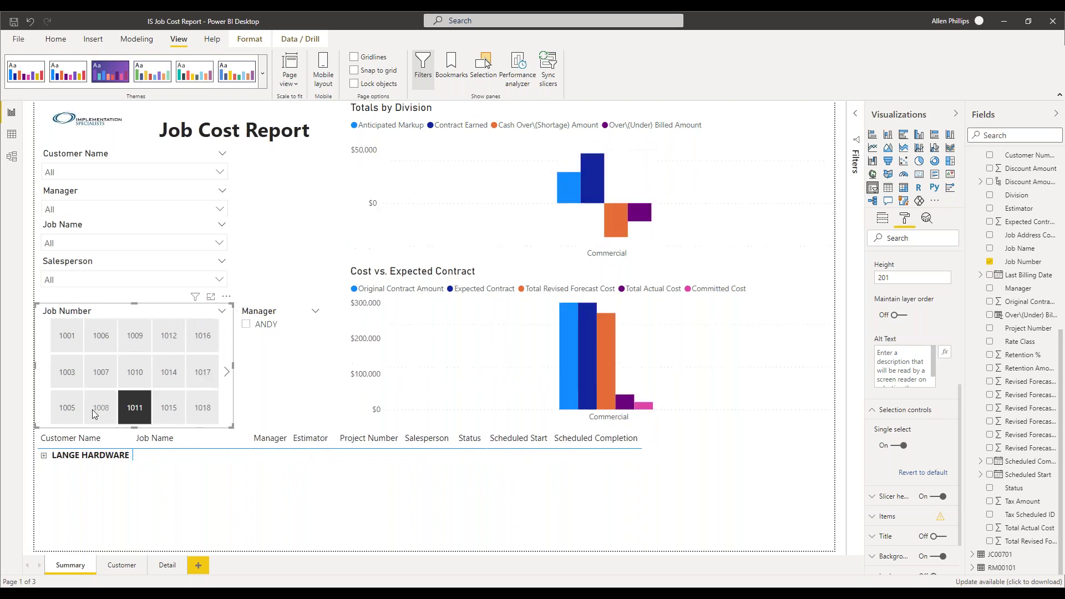
click(92, 409)
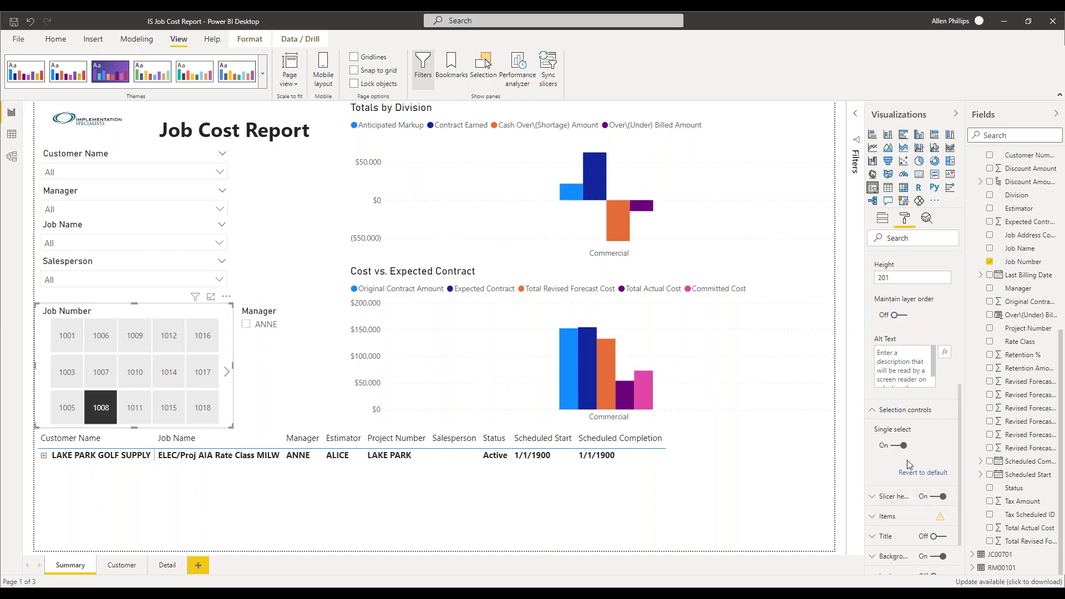
Step: Turn off Single select, turn on the "Select all" option for the Job Number slicer, and select all jobs
click(894, 446)
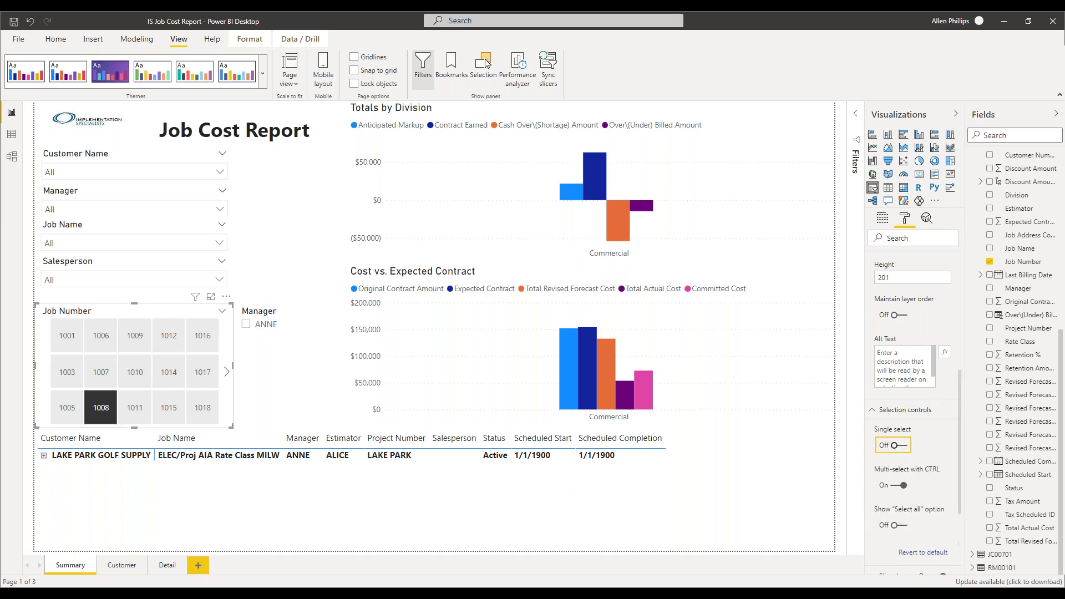
click(906, 527)
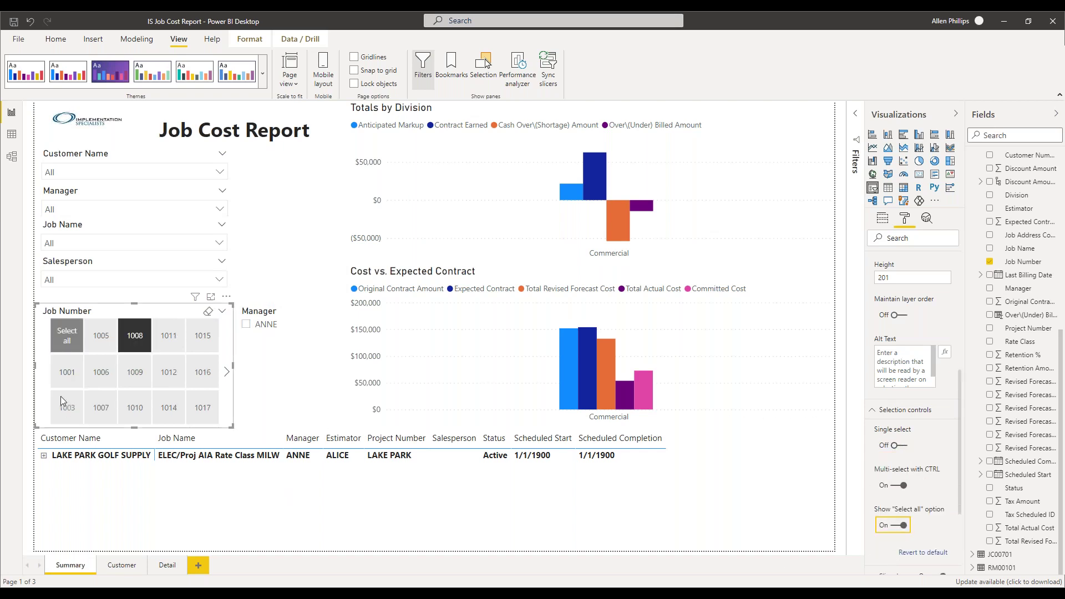
click(62, 335)
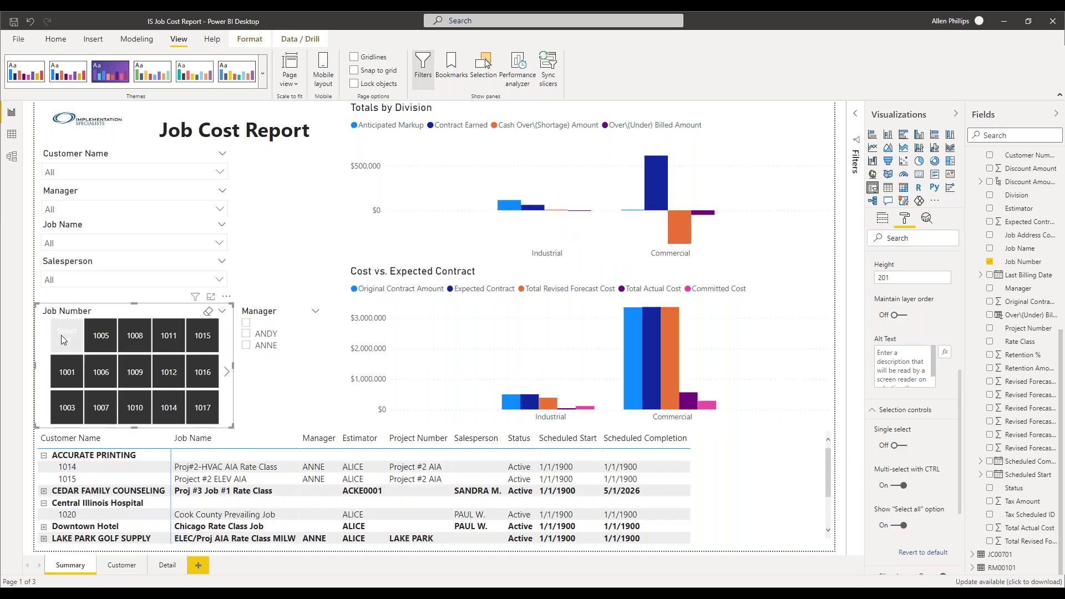
Step: Deselect the displayed job numbers one by one in the Job Number slicer, then clear its whole selection
click(127, 336)
click(190, 338)
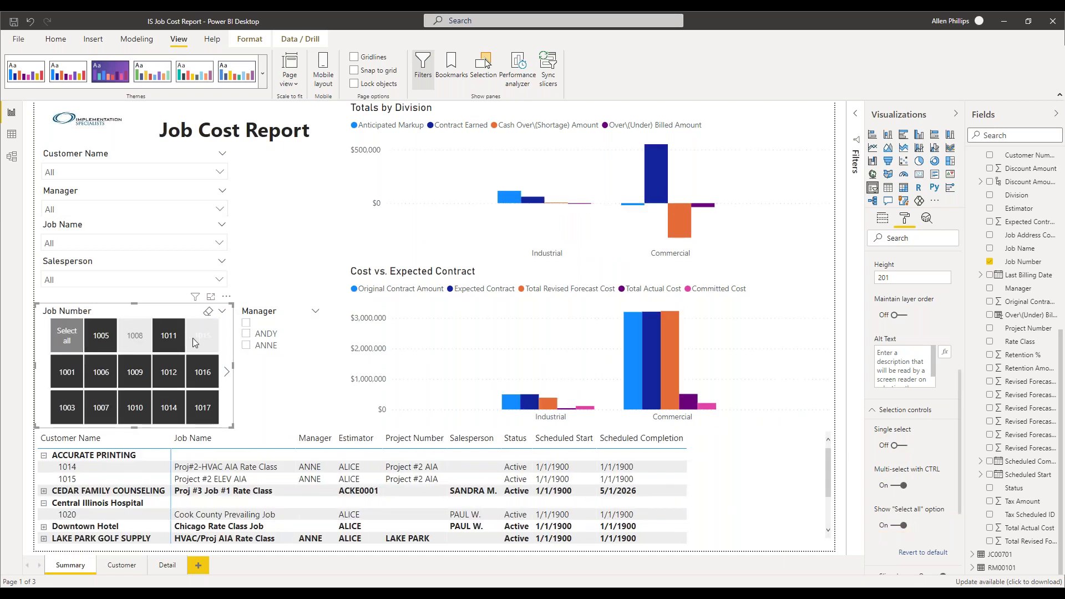
click(205, 375)
click(169, 409)
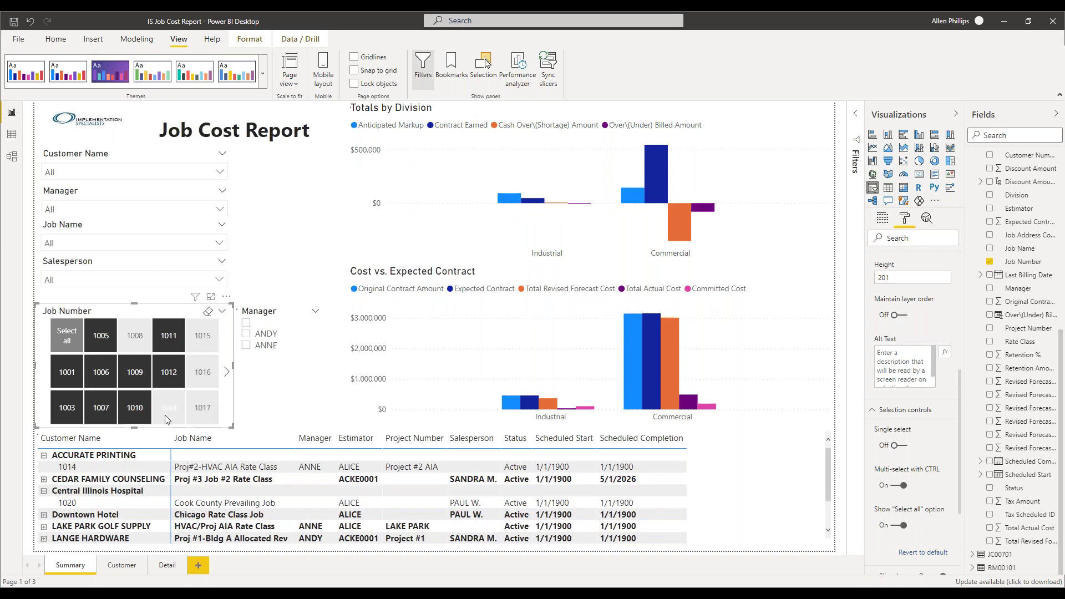
click(134, 414)
click(93, 412)
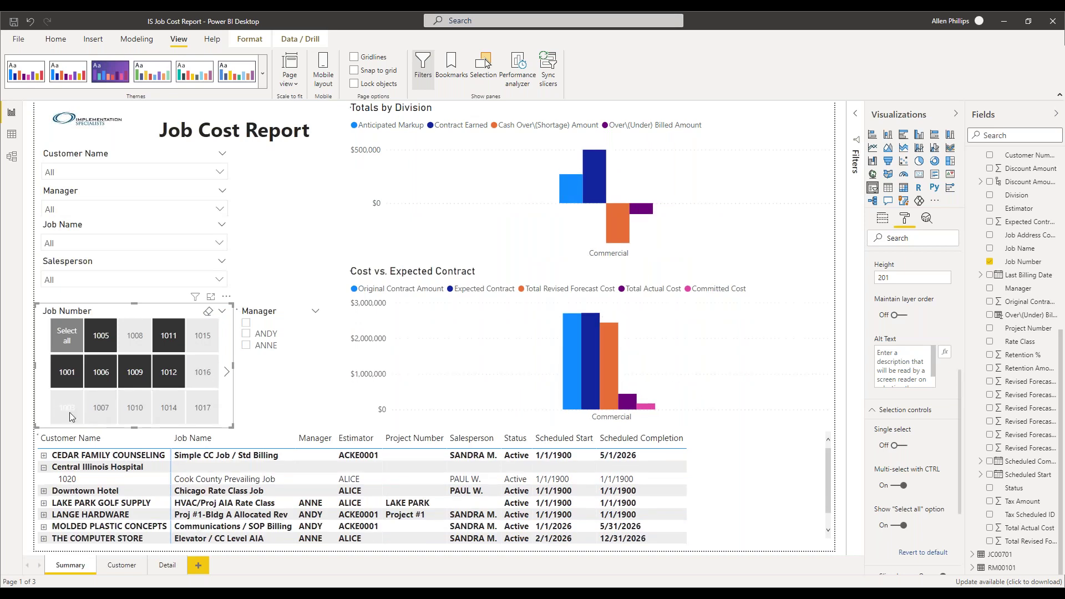
click(101, 407)
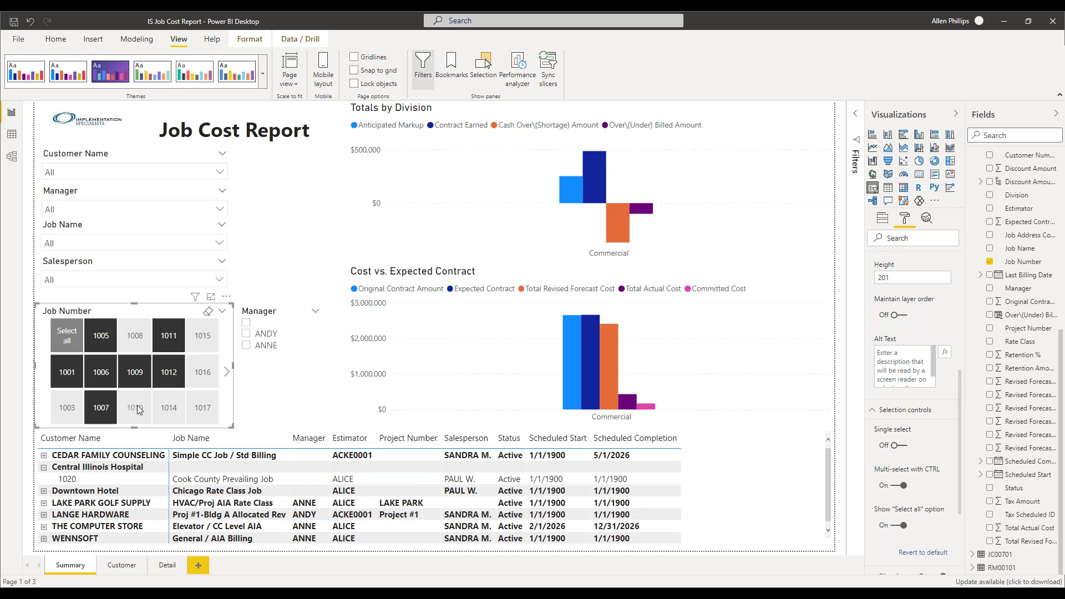
click(137, 405)
click(161, 344)
click(161, 372)
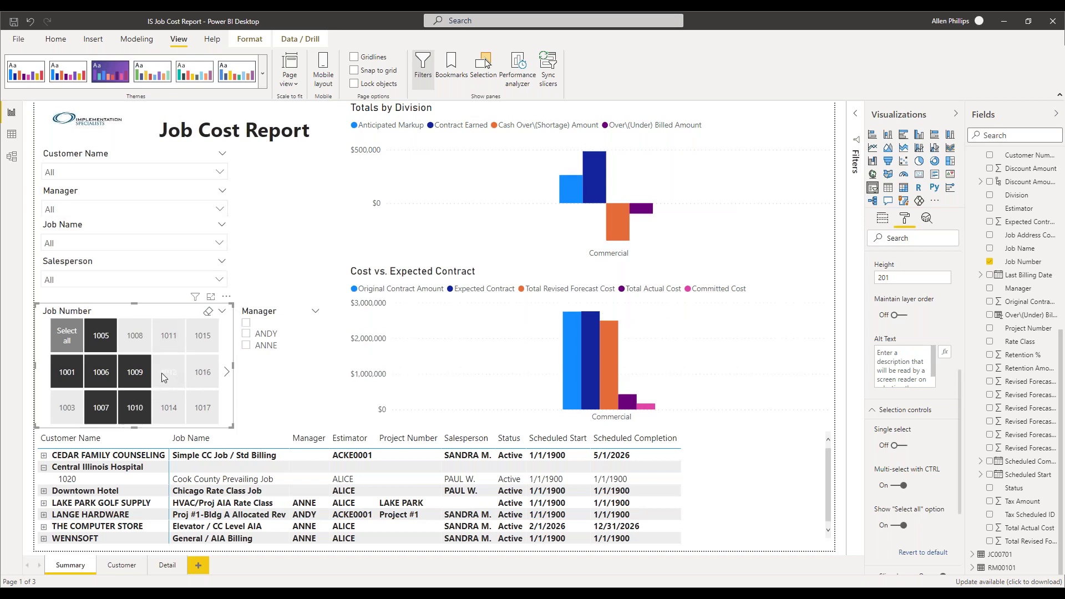
click(142, 377)
click(122, 404)
click(101, 408)
click(103, 368)
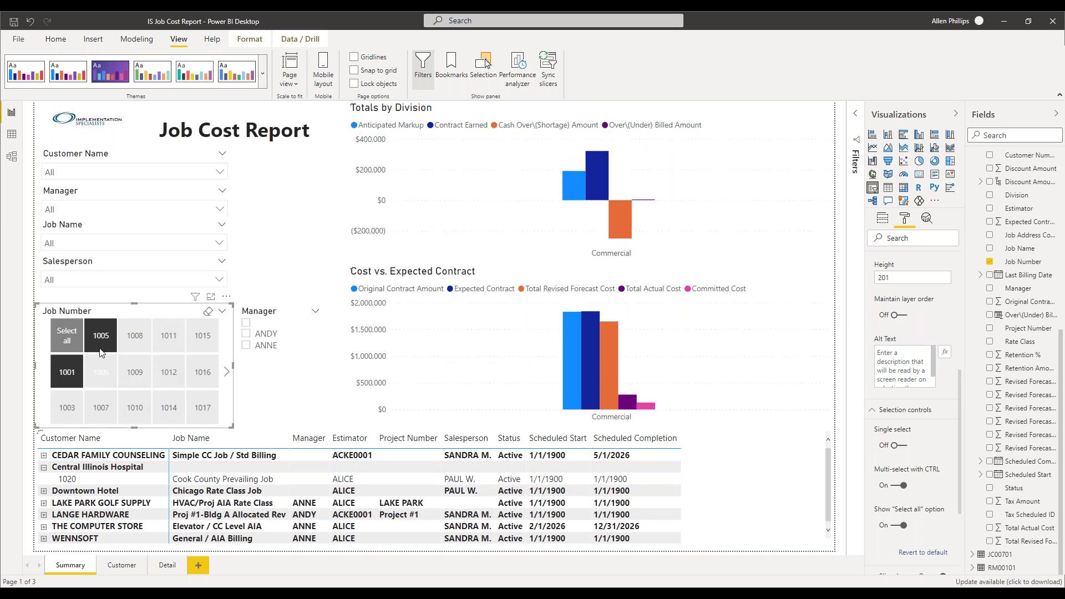
click(88, 334)
click(71, 371)
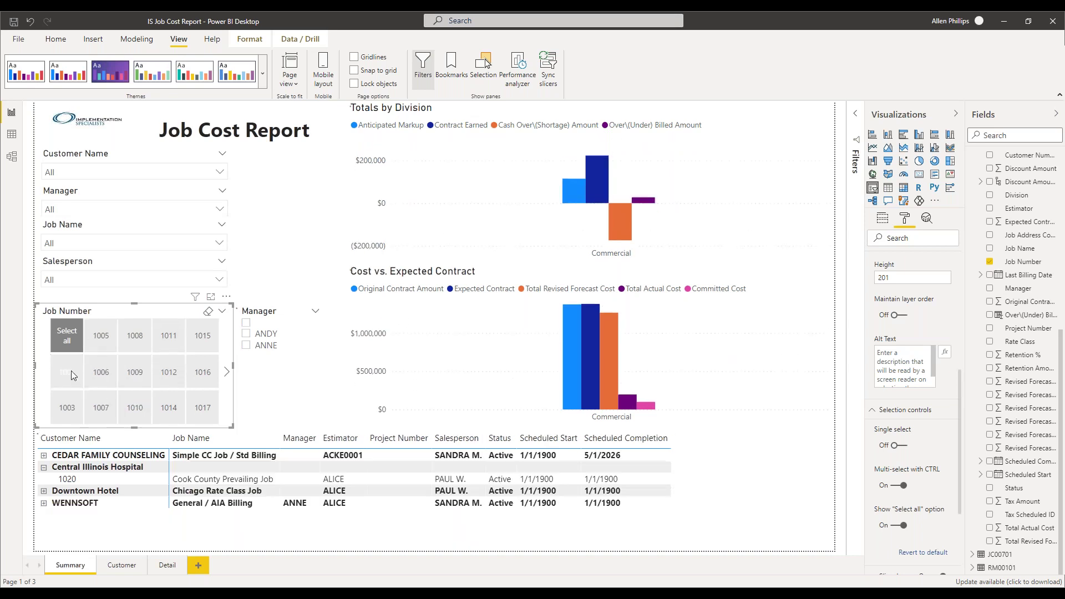
click(72, 342)
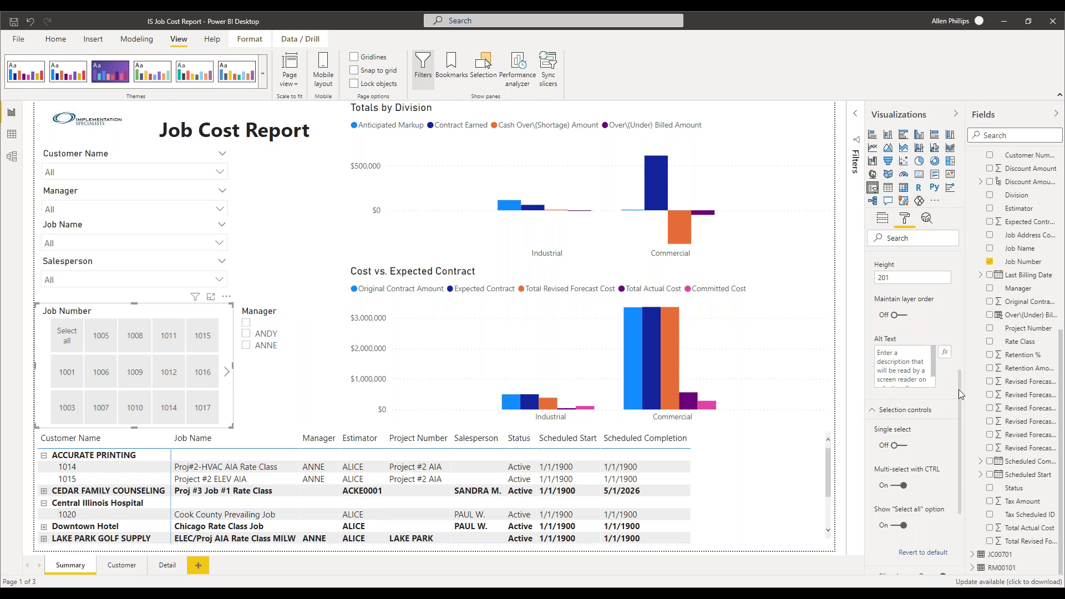
Step: Examine the Job Number slicer's header formatting options, including title text, colors, outline, text size and font family
scroll(959, 390, down, 5)
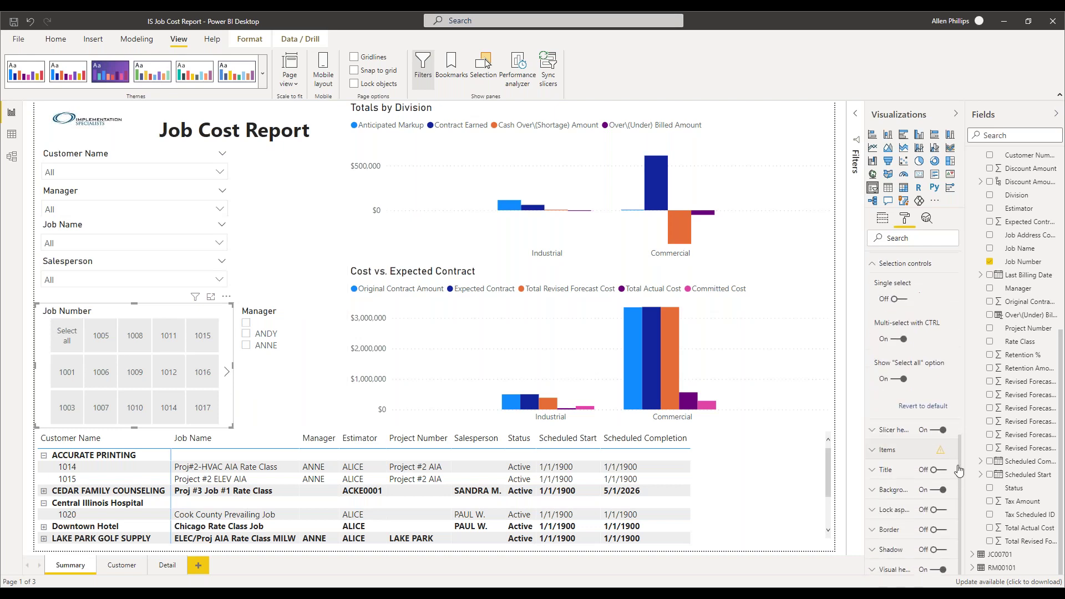
click(887, 433)
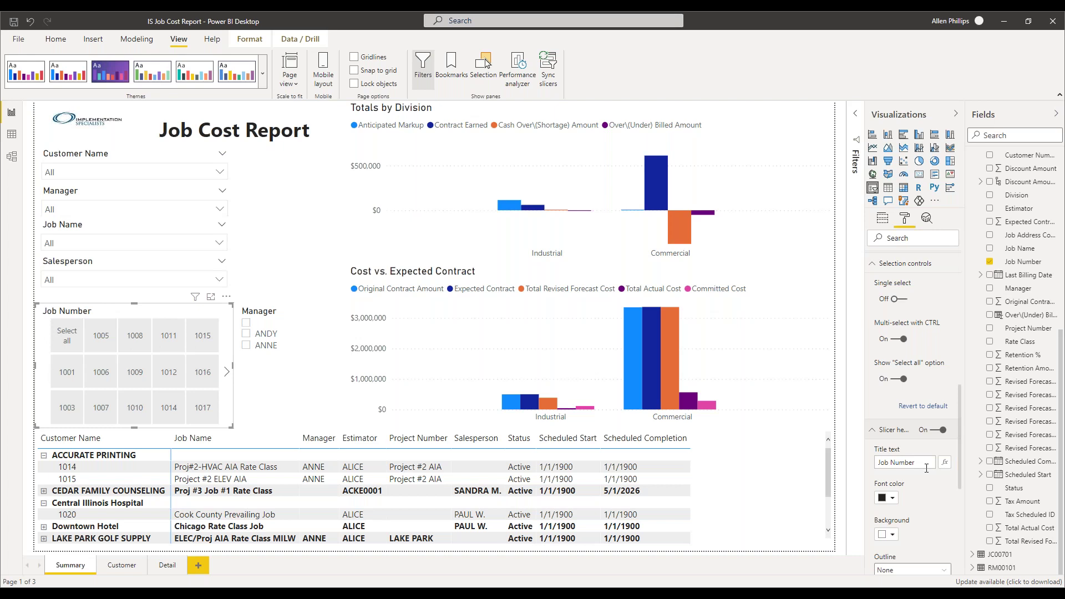
scroll(927, 469, down, 5)
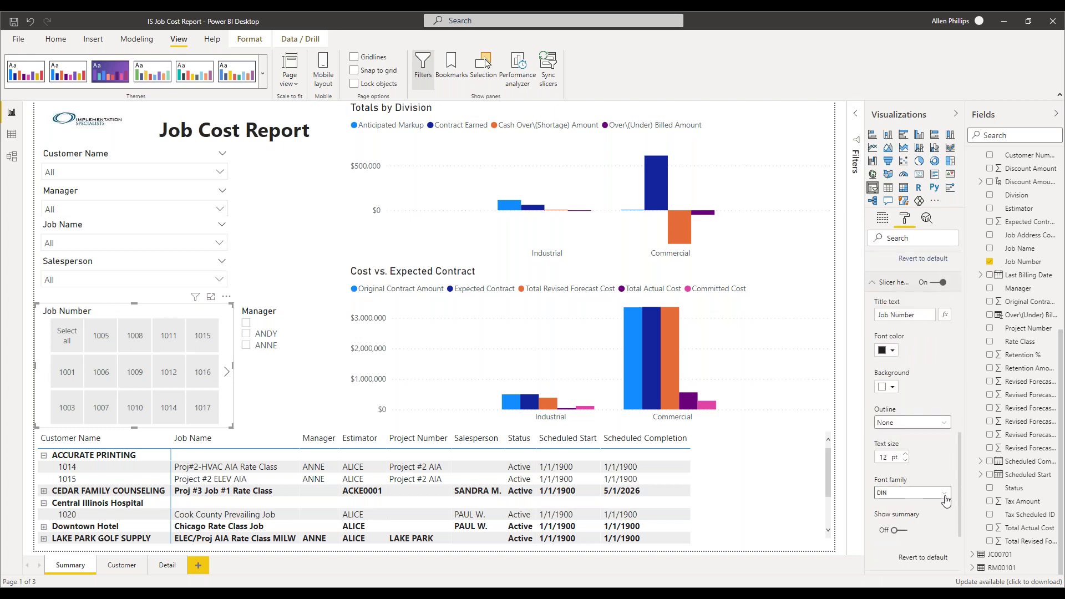
scroll(946, 501, down, 4)
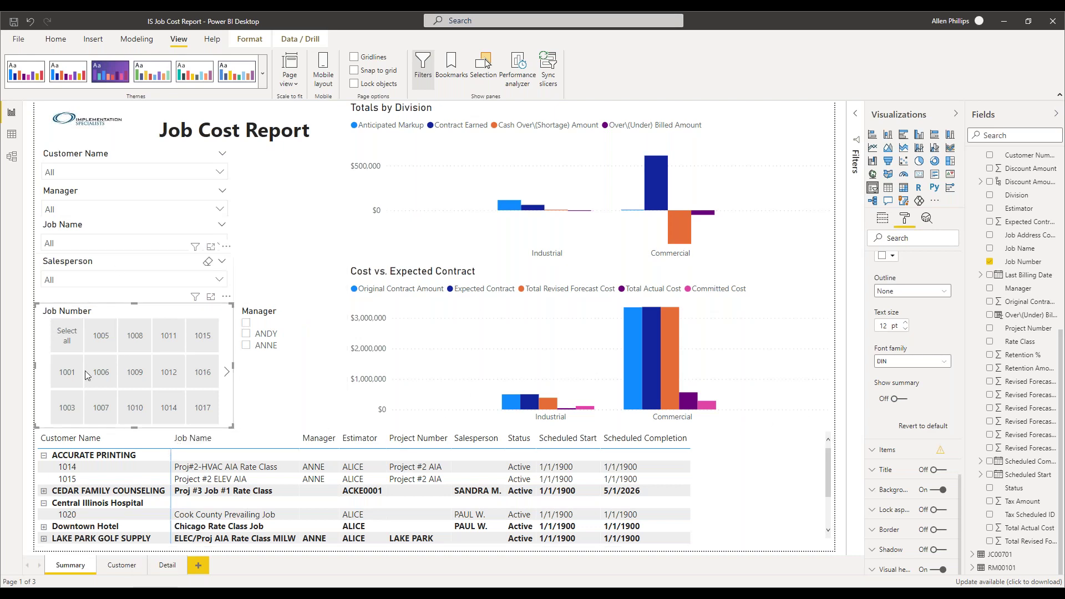
Step: Filter the Summary page to job 1008, expand LAKE PARK GOLF SUPPLY in the table, and check the job tile's context options
click(135, 337)
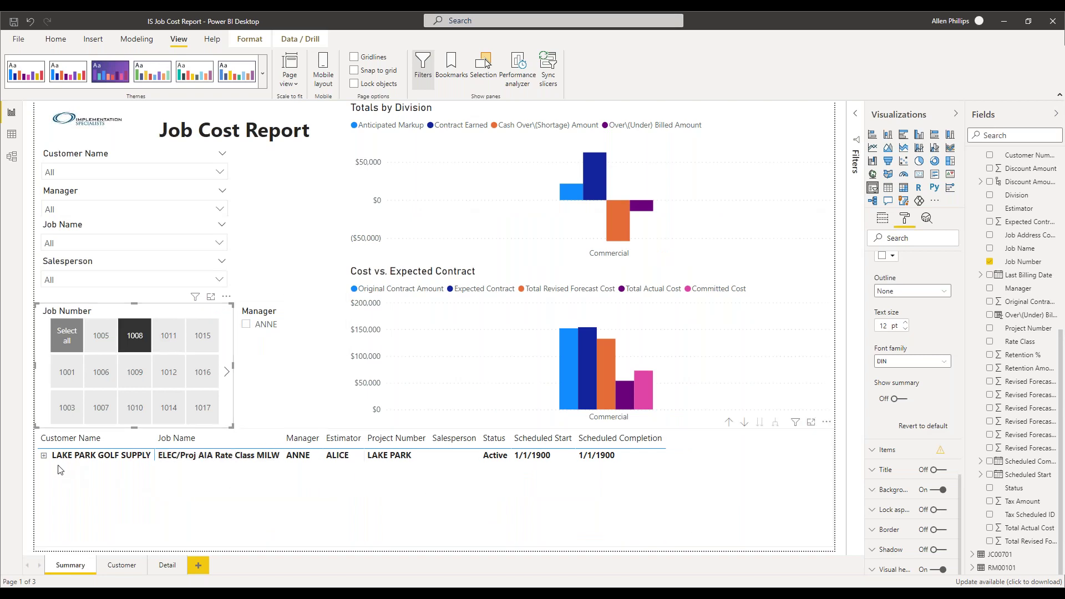
click(43, 456)
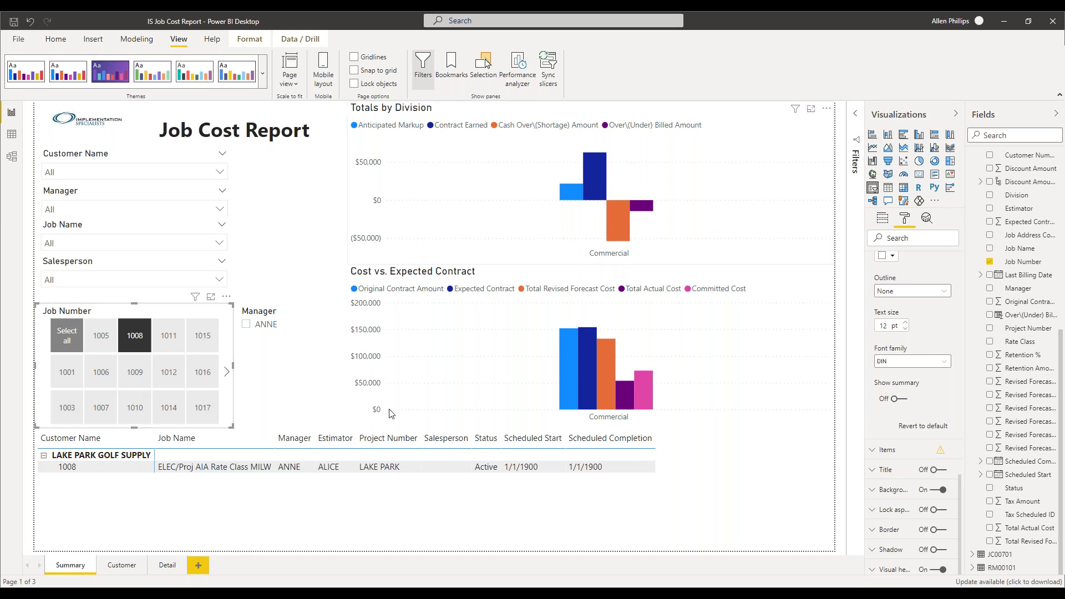
right_click(129, 335)
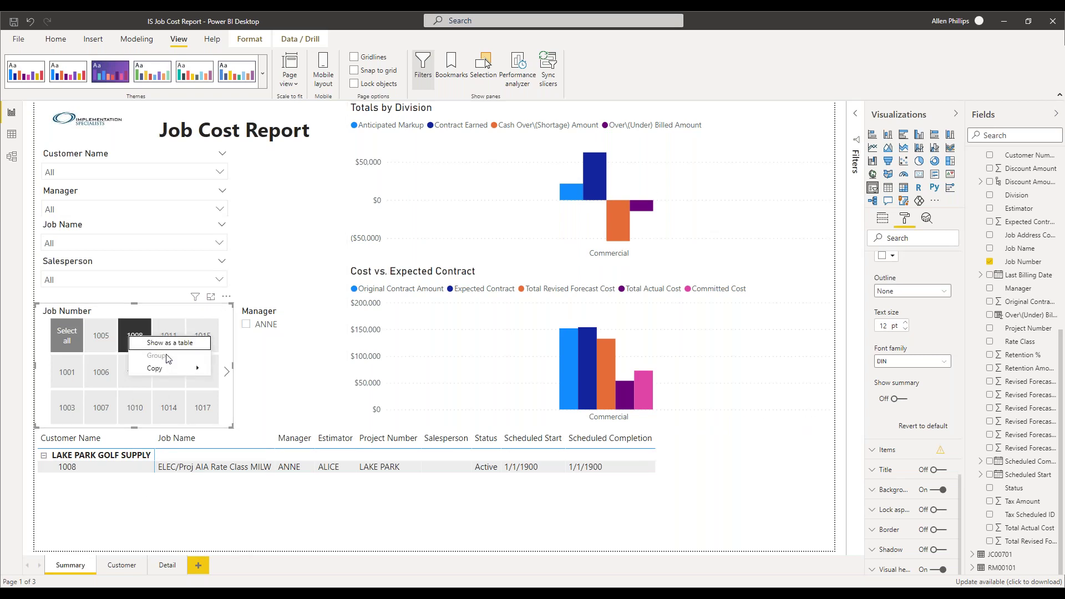
Step: Switch to the Detail page and select job 1020 in its Job Number slicer
click(132, 564)
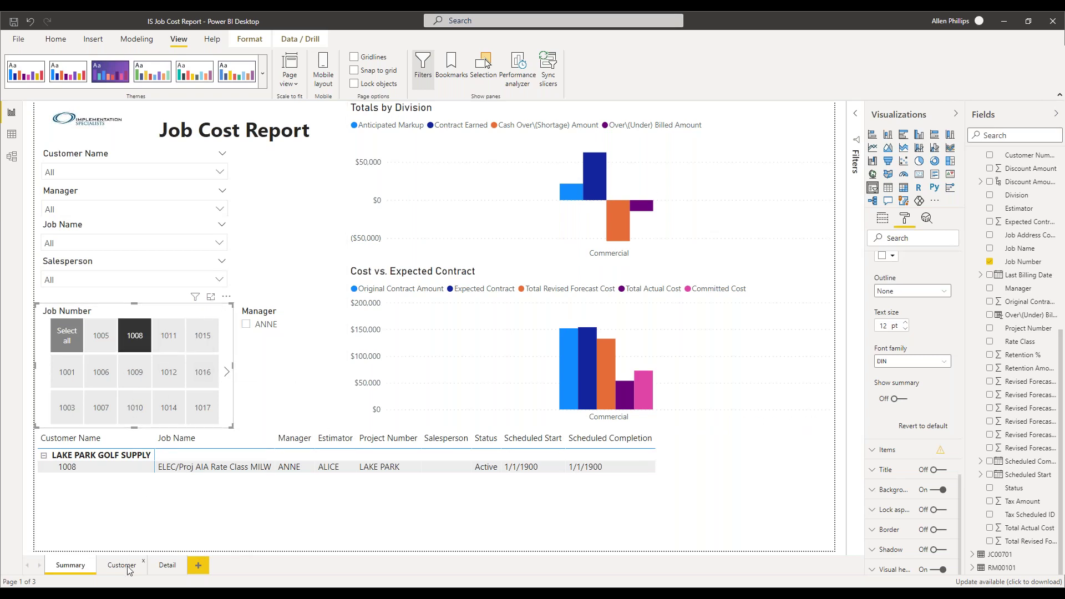
click(168, 565)
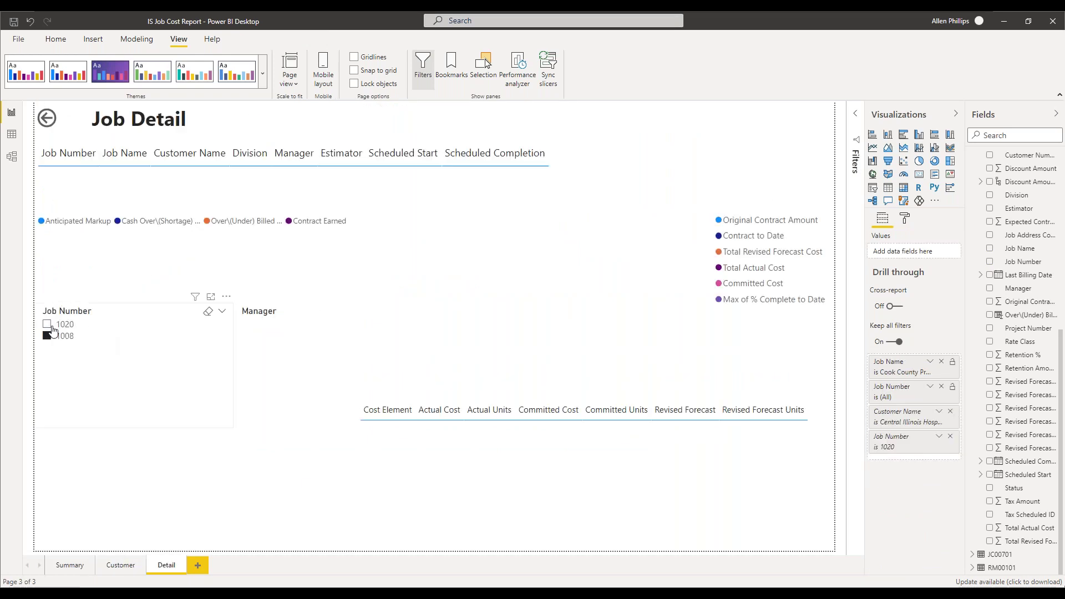
click(50, 348)
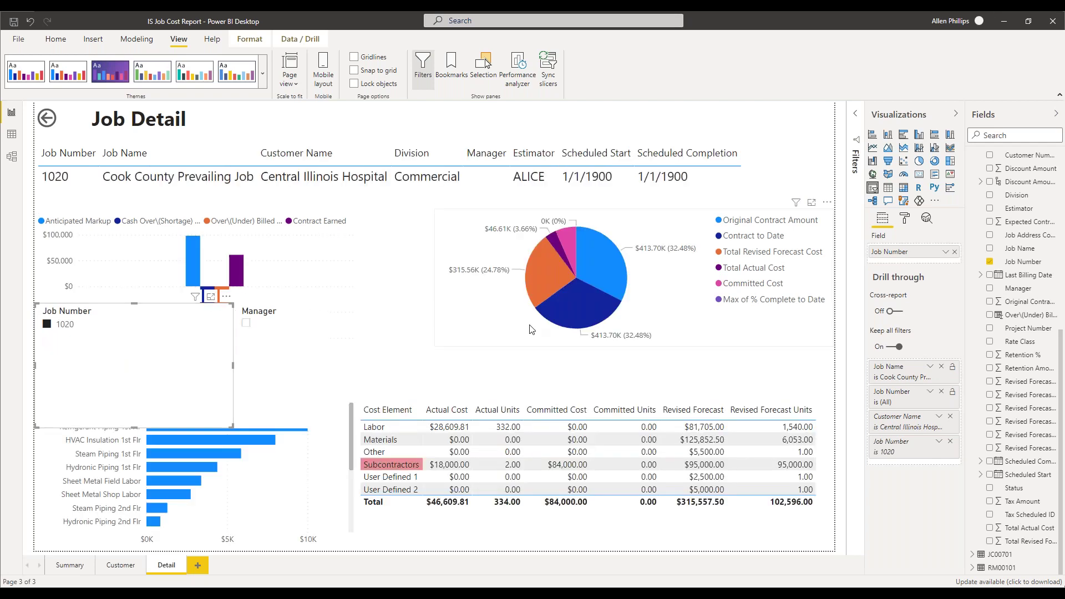
Step: Check the pie chart's context options and analyze where the Actual Cost by Cost Code distribution is different
mouse_move(594, 251)
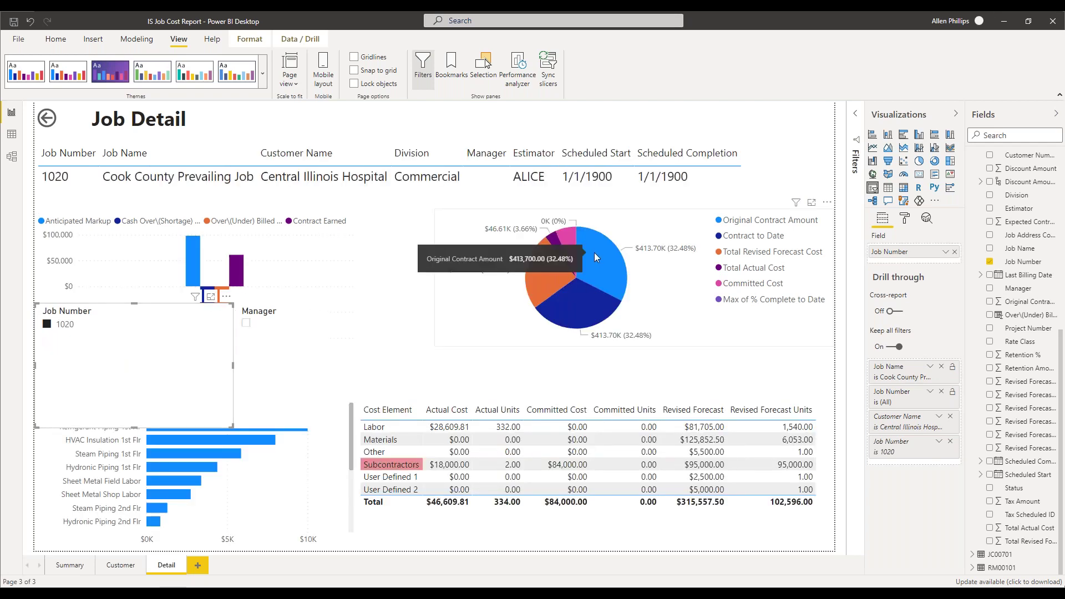
right_click(594, 252)
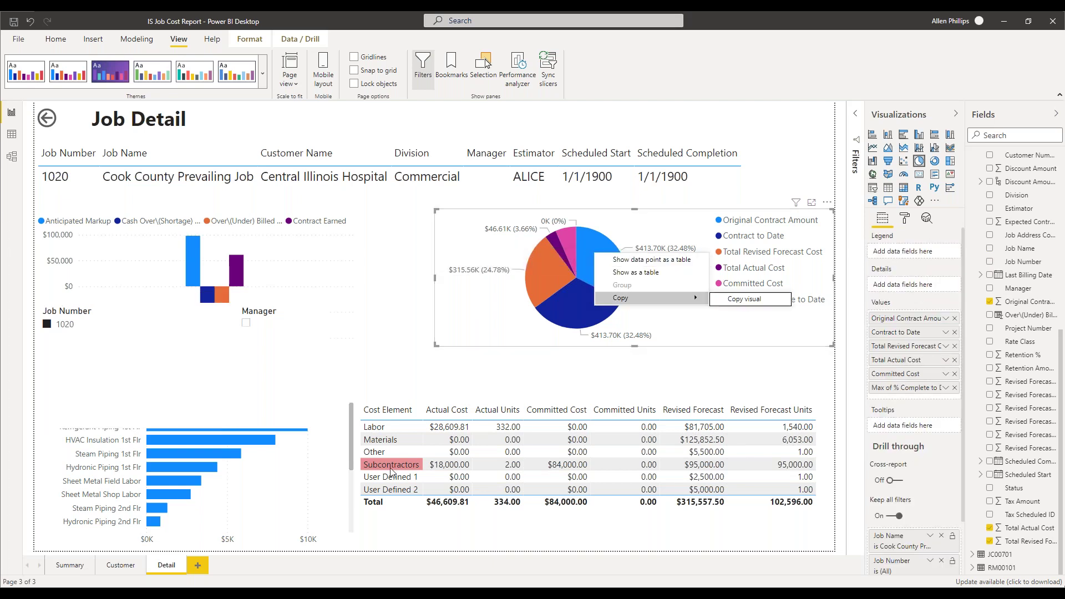
click(248, 500)
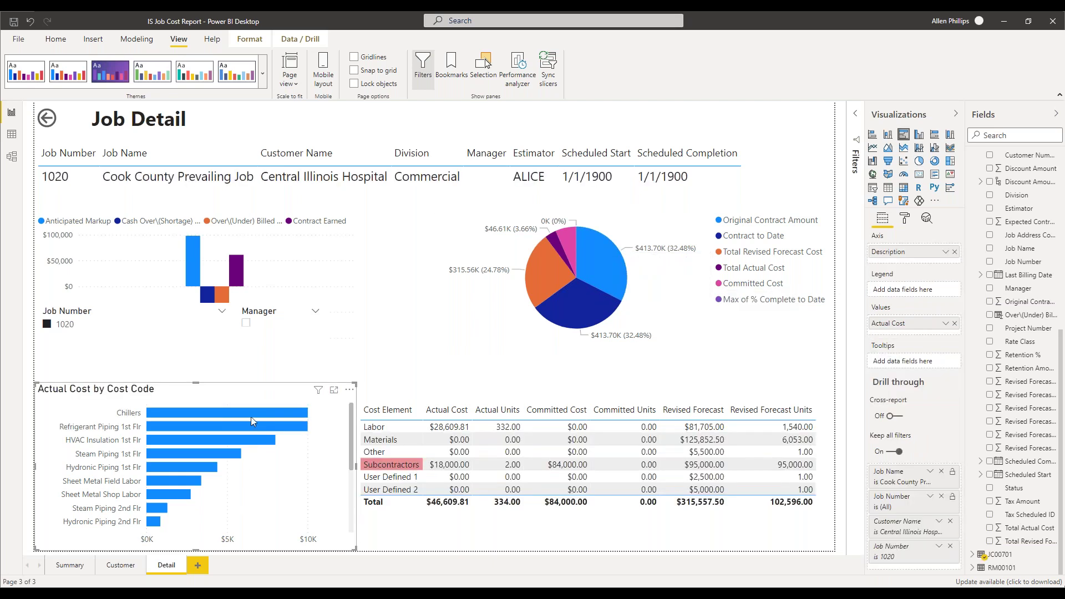
right_click(252, 415)
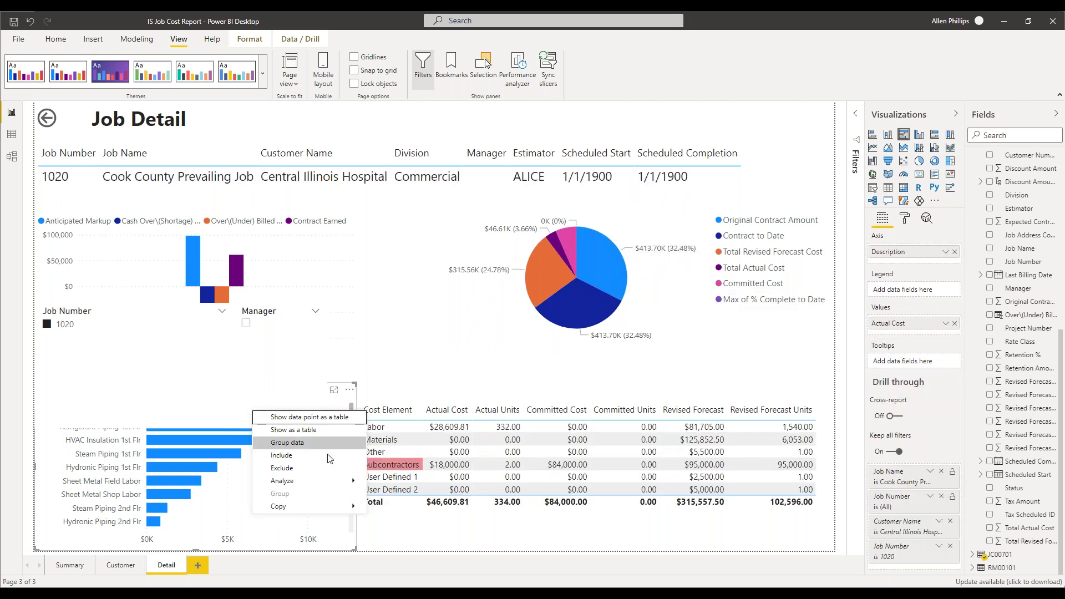
mouse_move(305, 488)
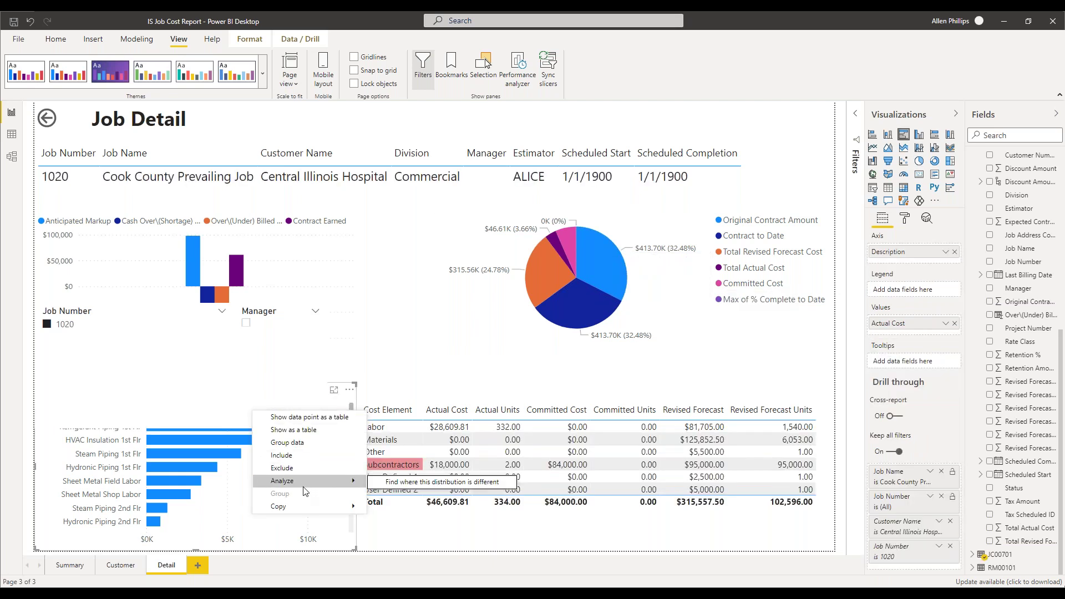
click(420, 483)
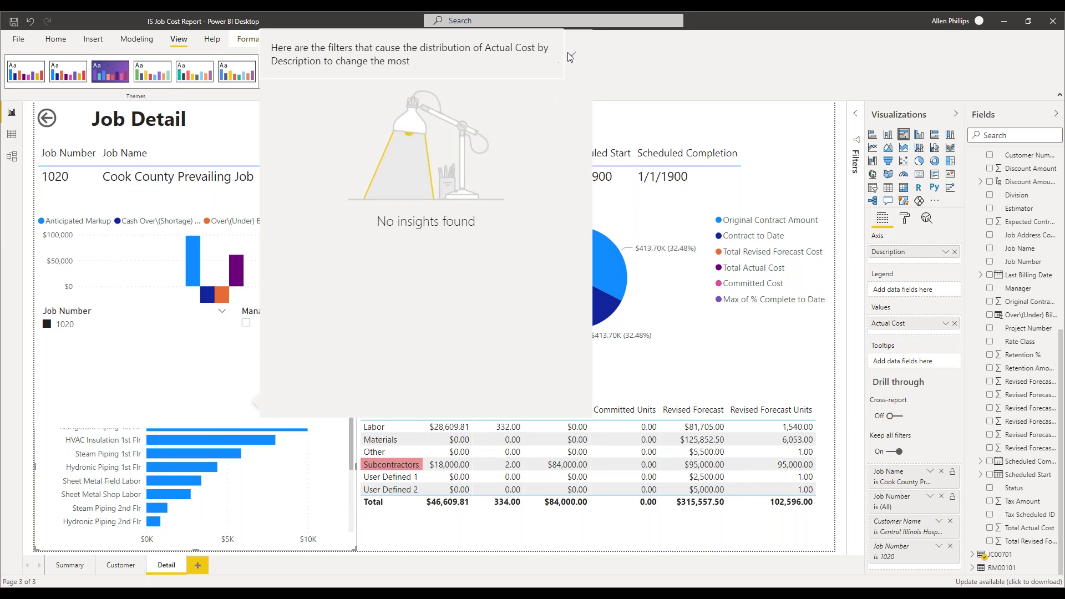
mouse_move(571, 57)
Step: Clear job 1020 in the Job Number slicer and highlight Materials, then User Defined 2, in the cost element table
click(153, 333)
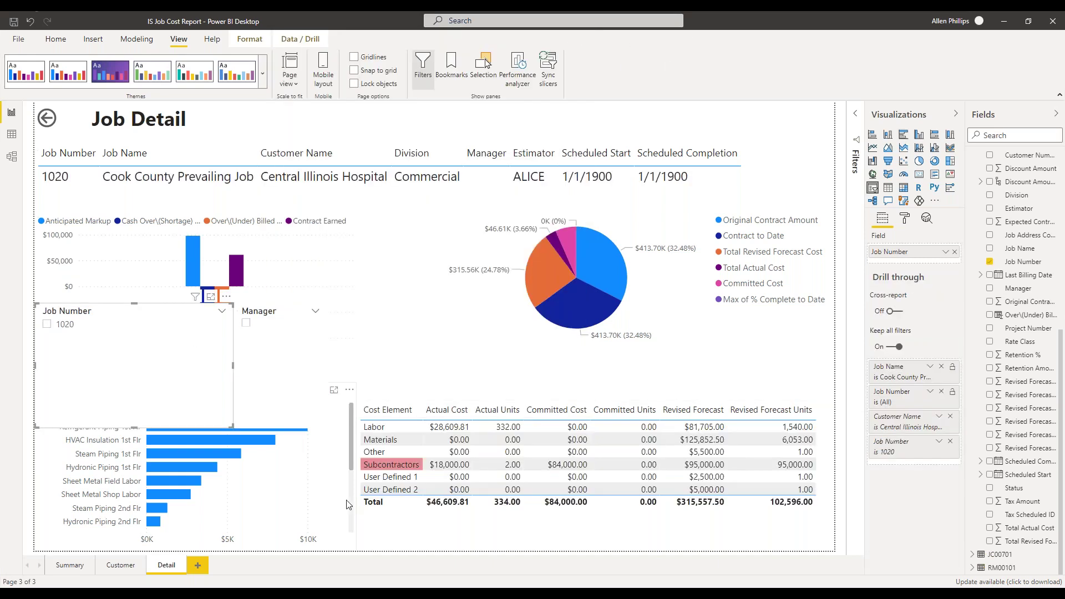
click(395, 439)
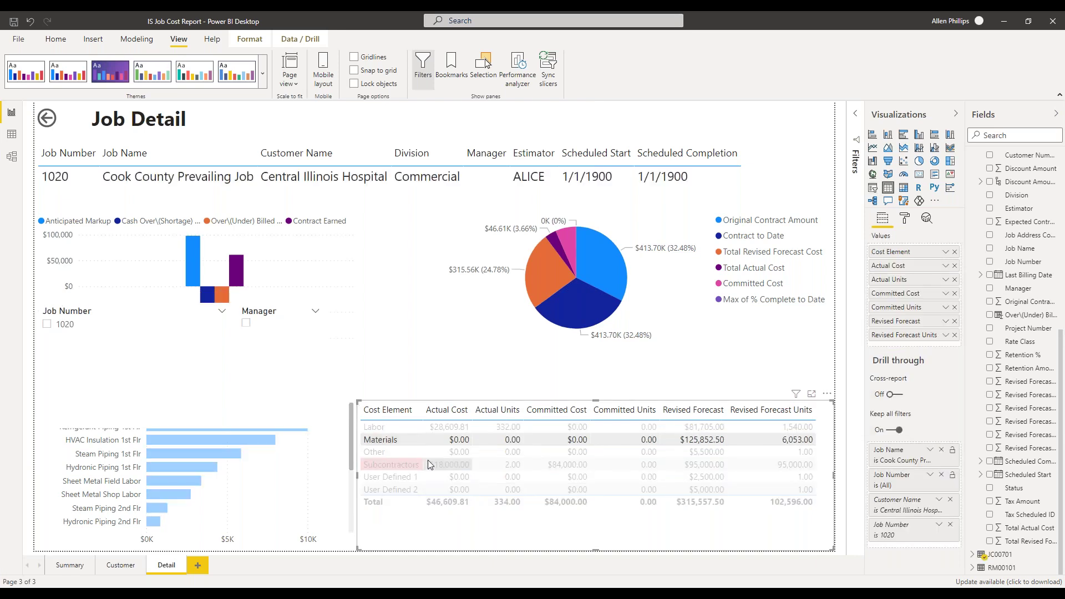
click(407, 490)
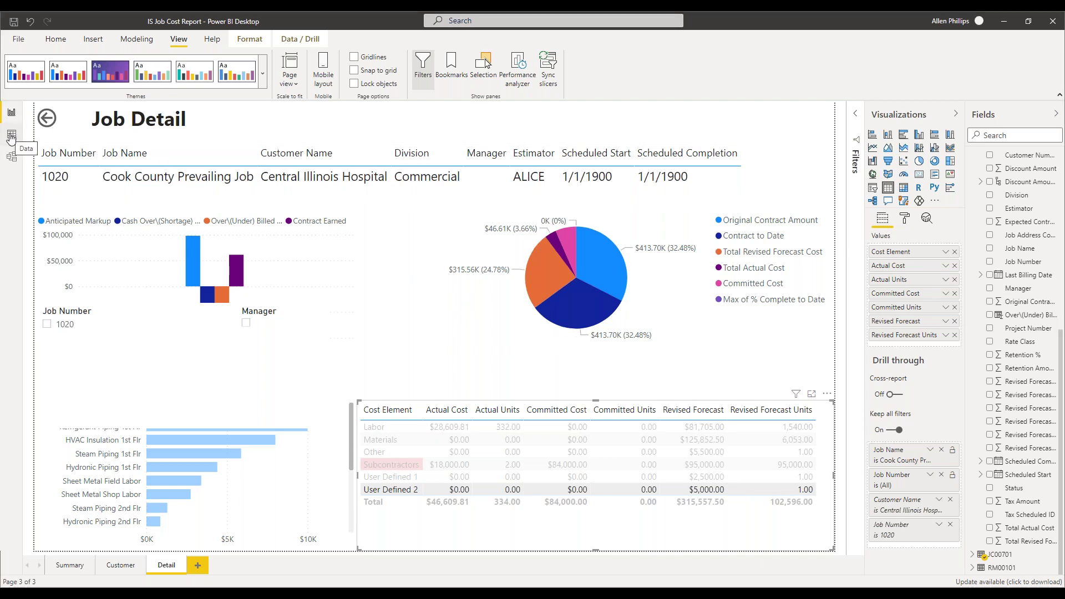
Step: Examine the data behind the report in the JC00102, JC00701 and RM00101 tables
click(11, 136)
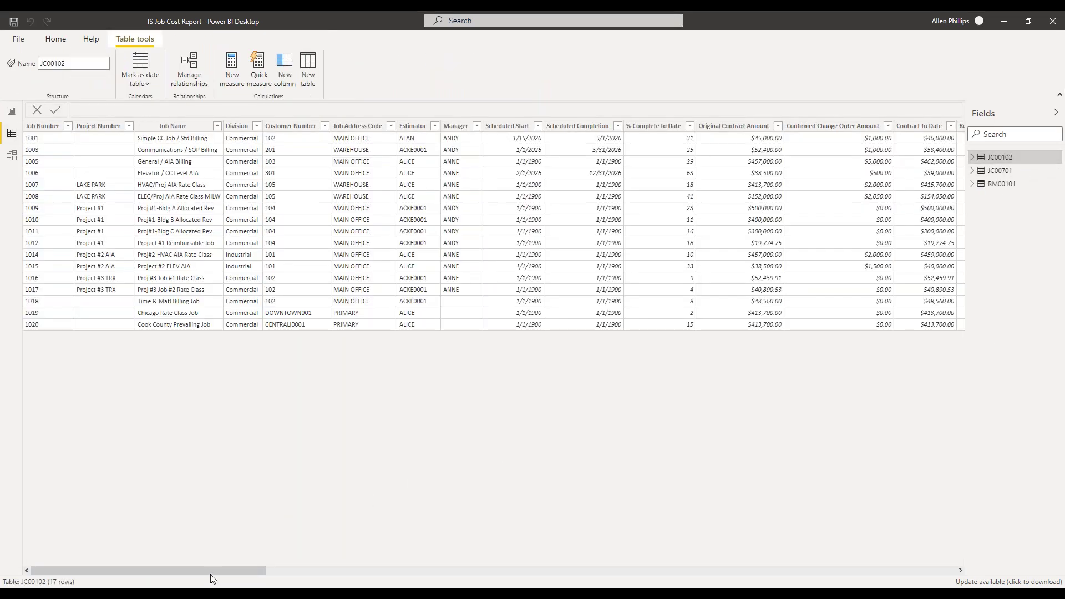
drag(226, 570, 404, 580)
click(991, 171)
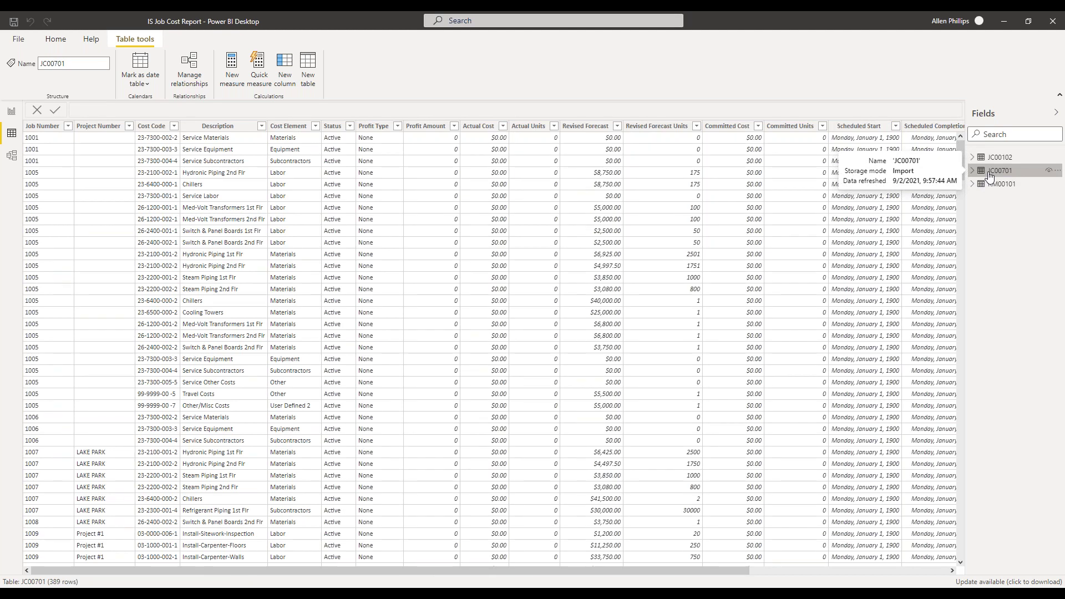
click(989, 185)
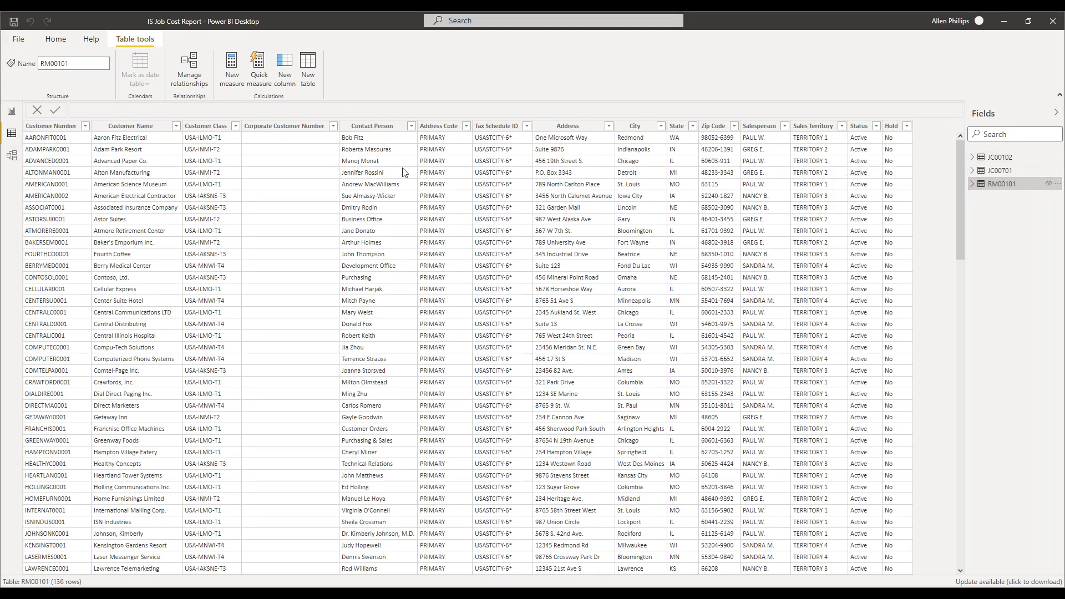
Step: Review the relationships between the tables in the model, select JC00102, and return to the report
click(11, 157)
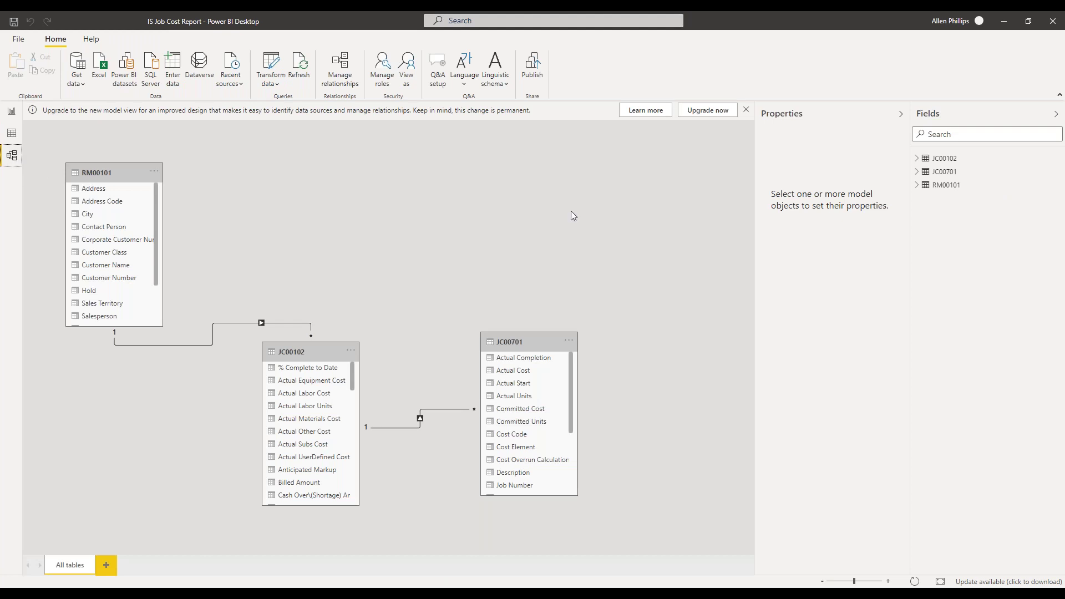
click(945, 161)
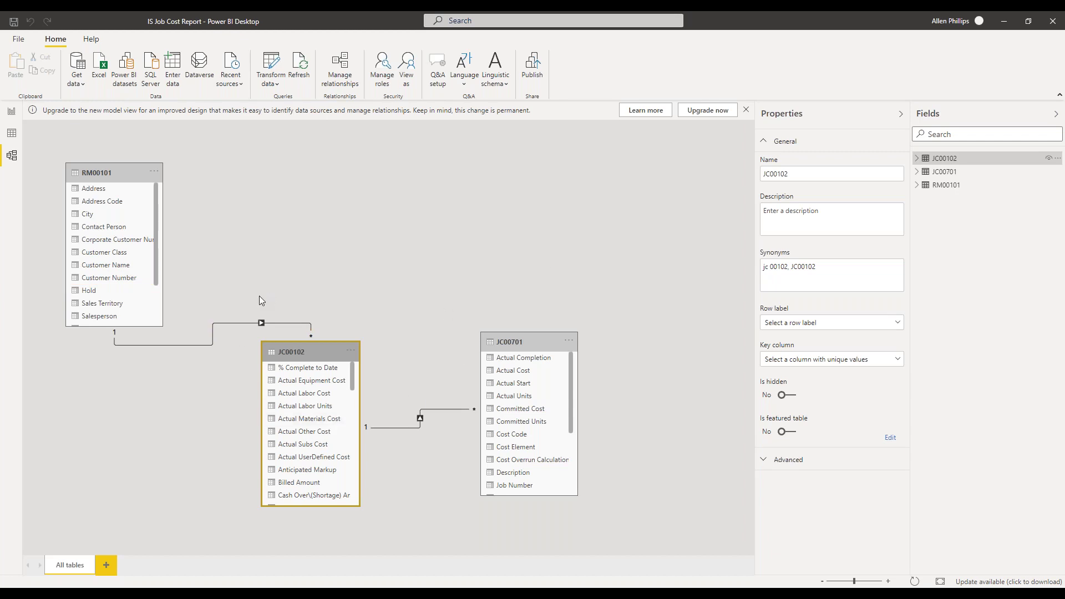
click(11, 113)
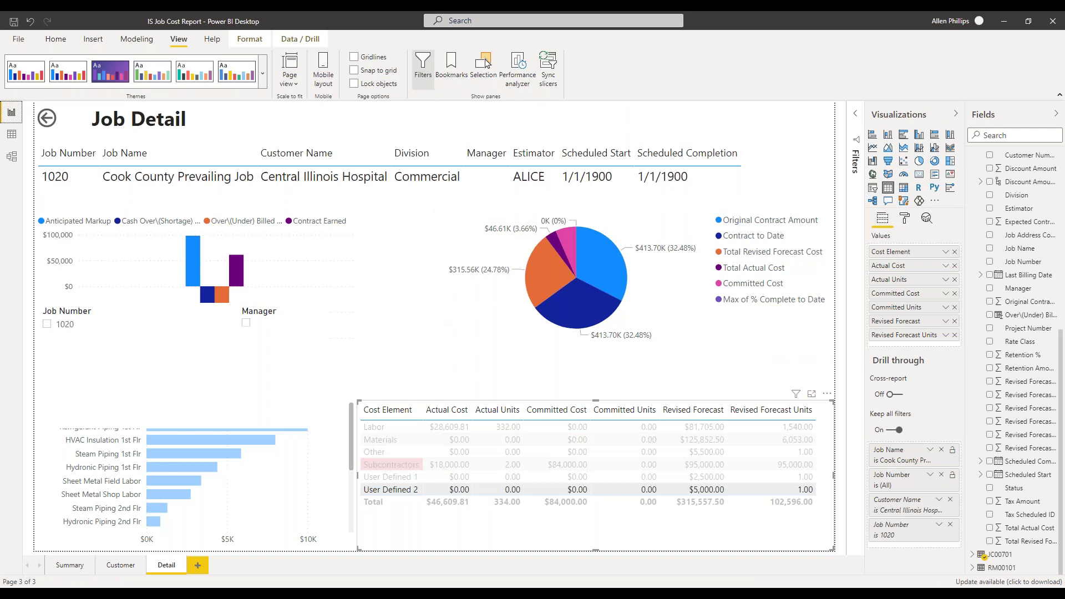
Step: On the Summary page, analyze where the Contract Earned by Division distribution differs, starting from the Commercial column in Totals by Division
click(70, 565)
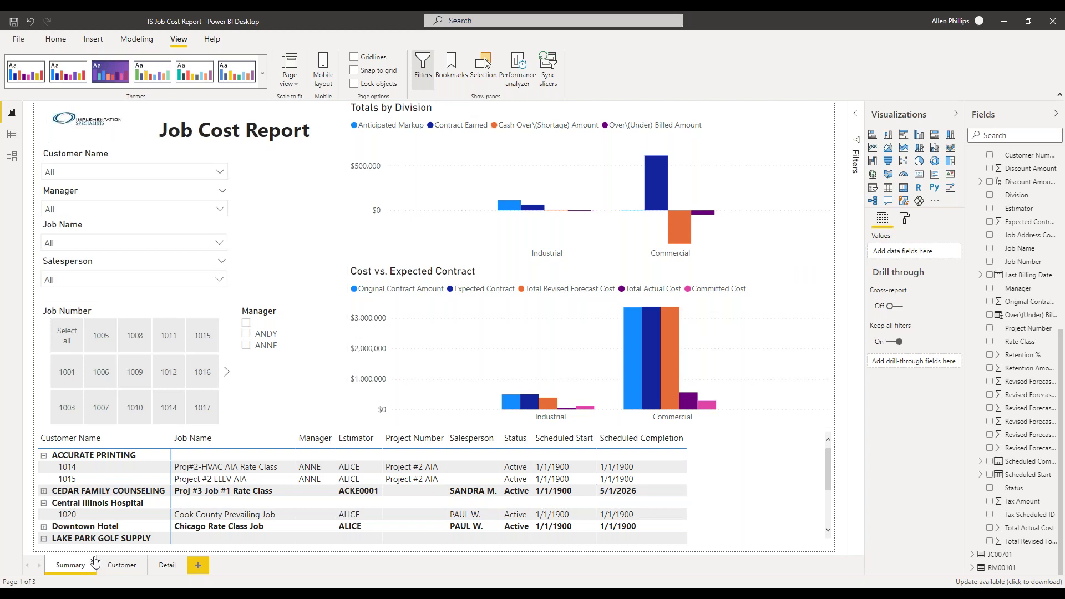
right_click(653, 191)
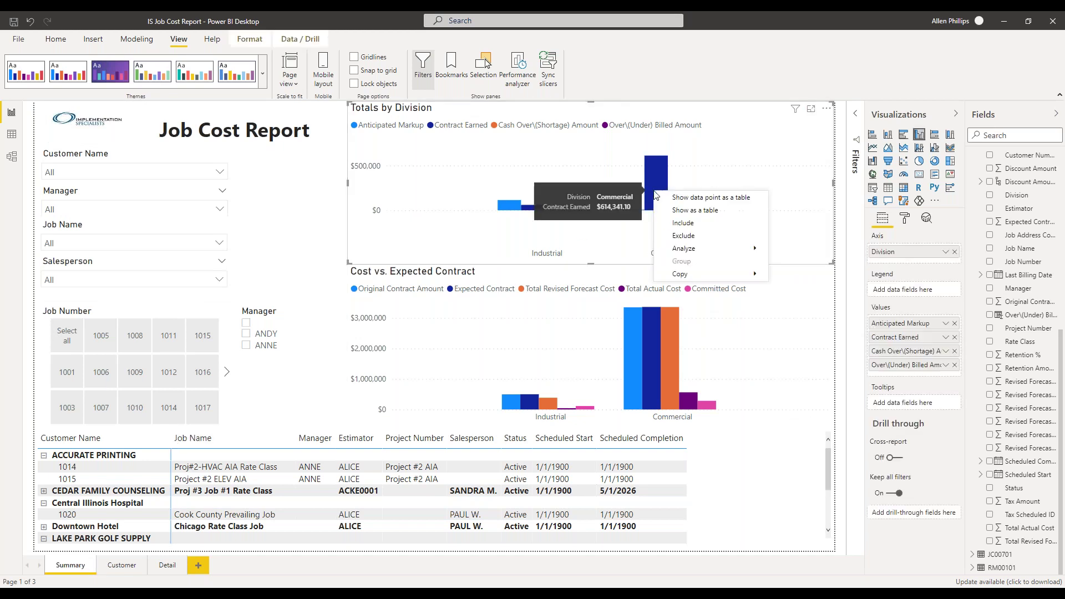
mouse_move(698, 250)
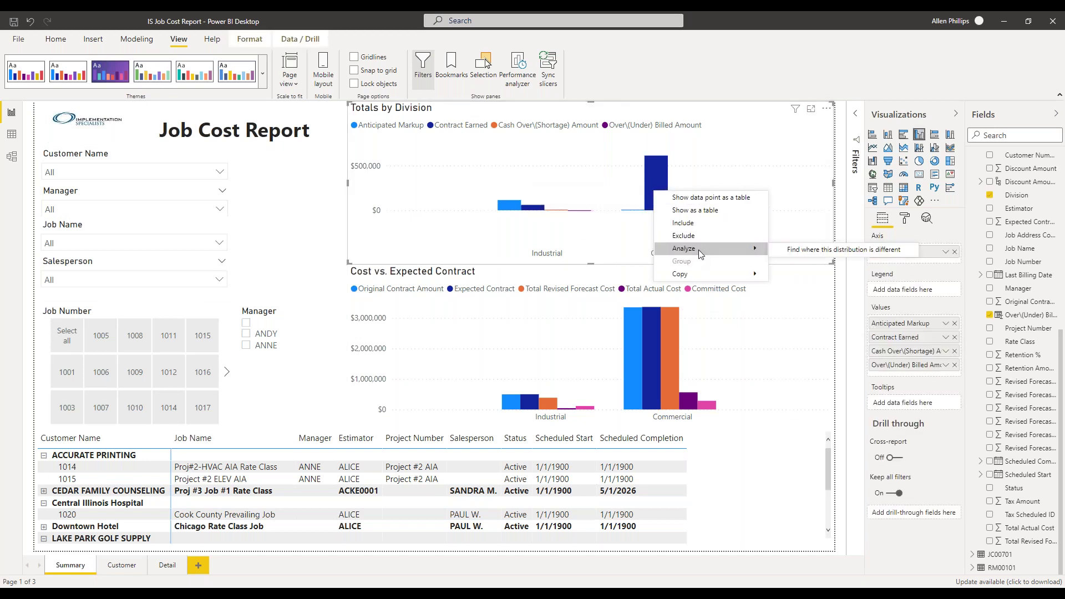
click(817, 251)
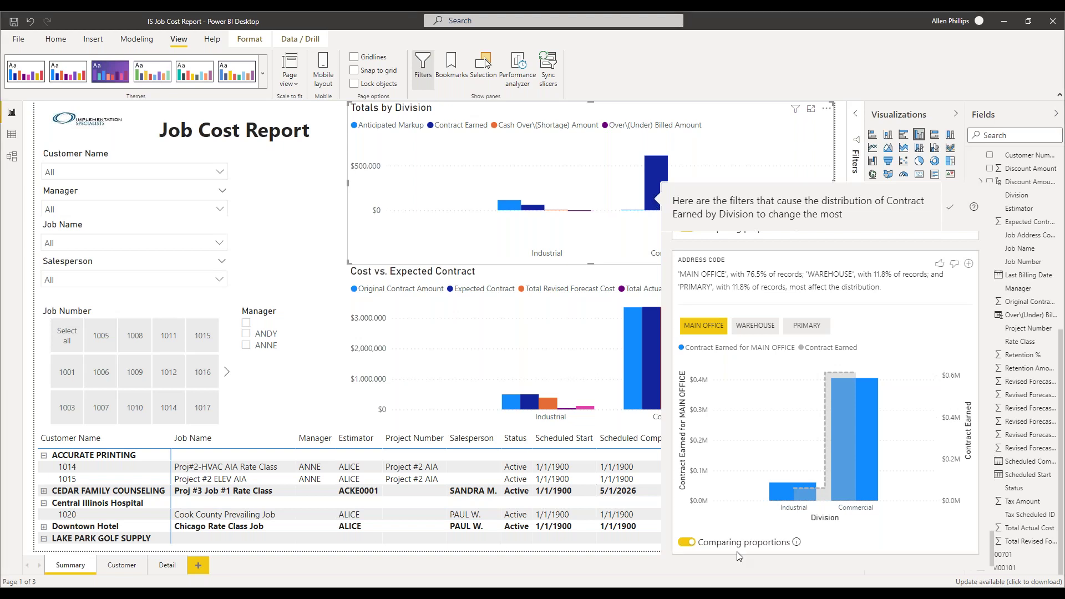
Step: Switch to Snipping Tool, capture a Key influencers example, show it over the report, and move its window out of view
click(377, 593)
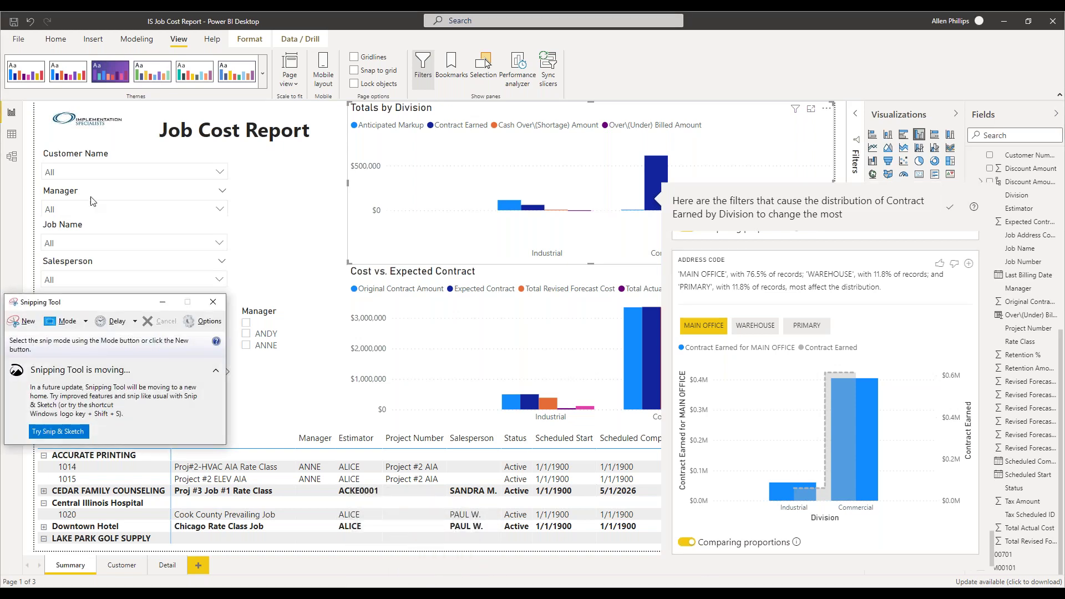
click(26, 322)
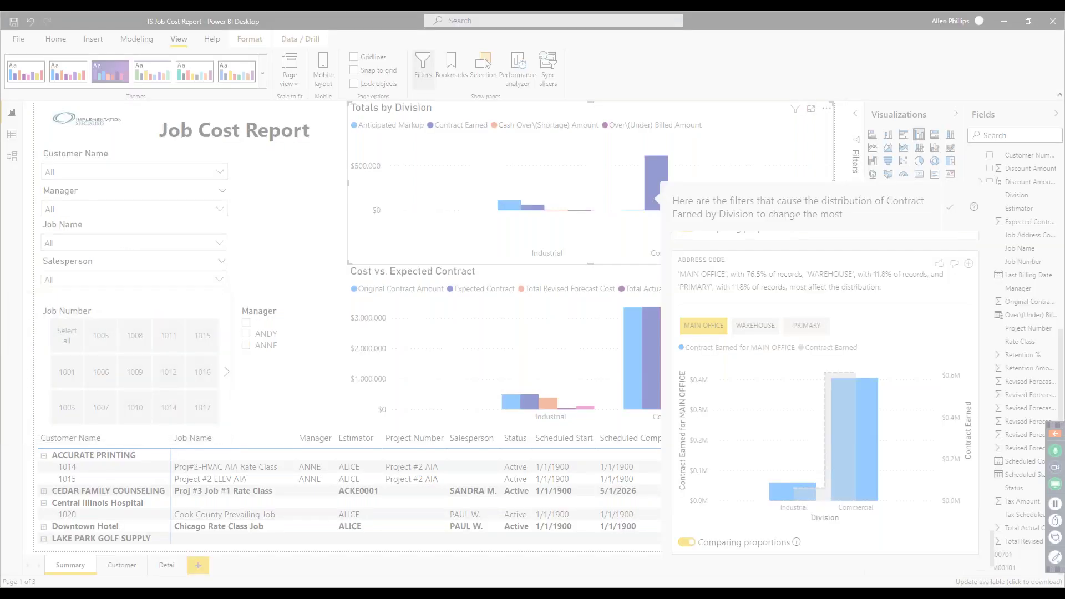
key(Escape)
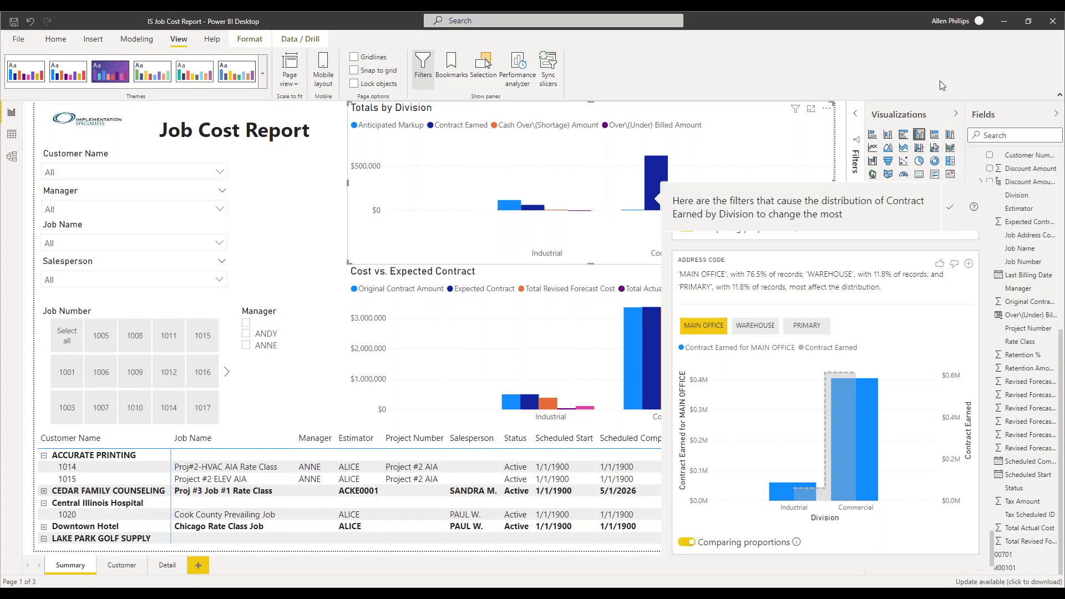
drag(907, 194, 376, 86)
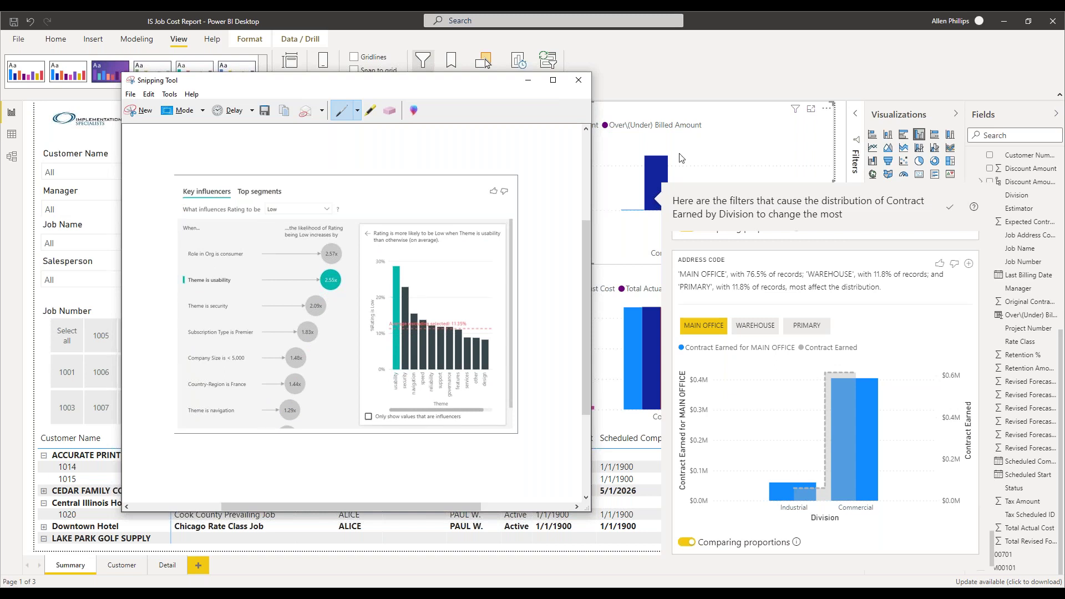
drag(464, 85, 1064, 333)
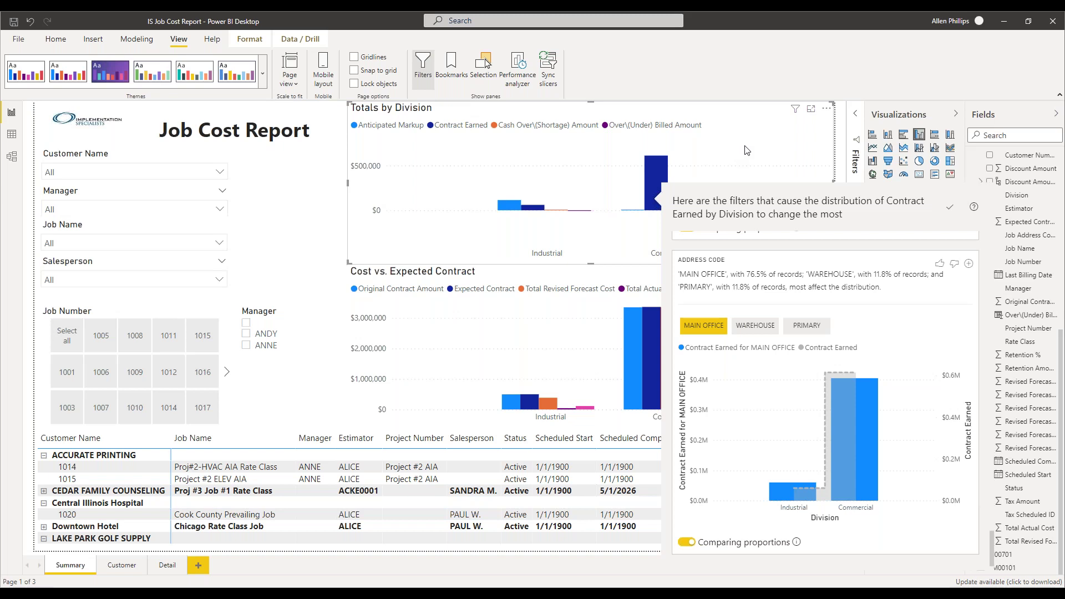
Step: Close the distribution analysis, switch to the Customer page, and return to the Summary page
click(787, 138)
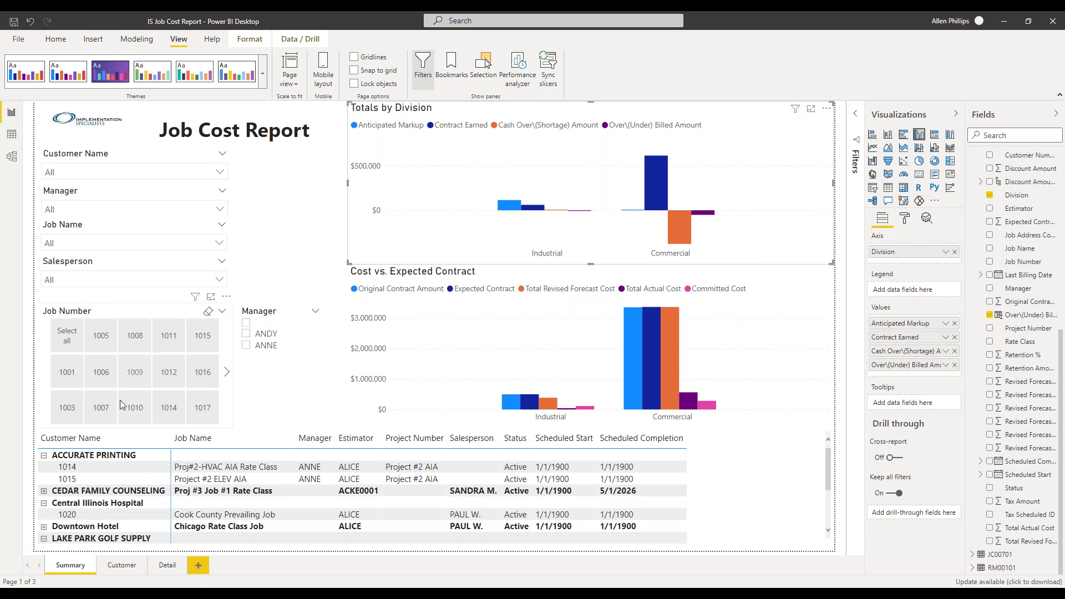
click(119, 567)
click(86, 567)
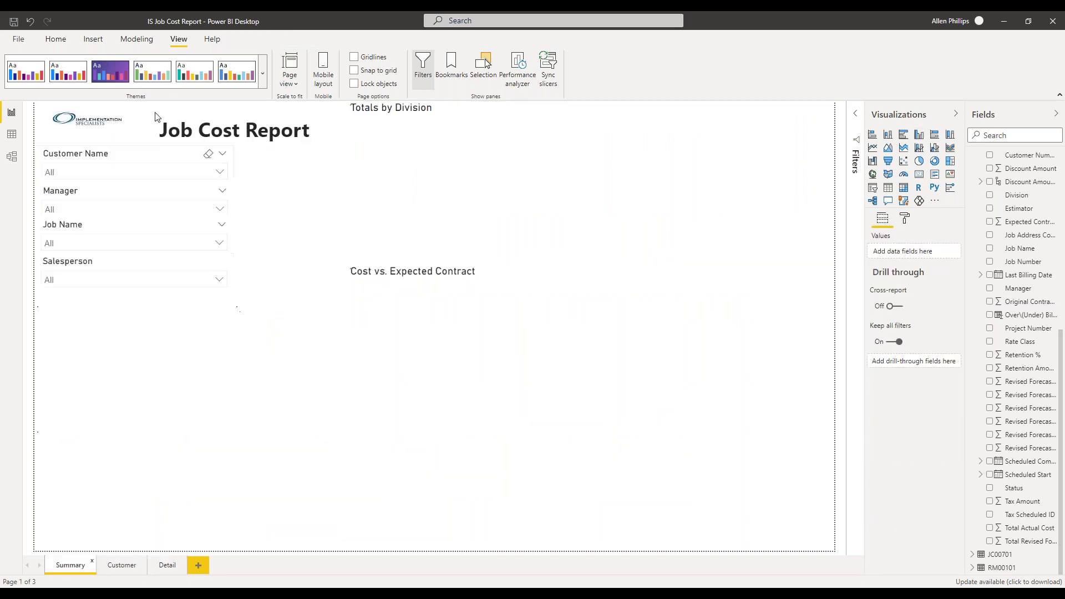